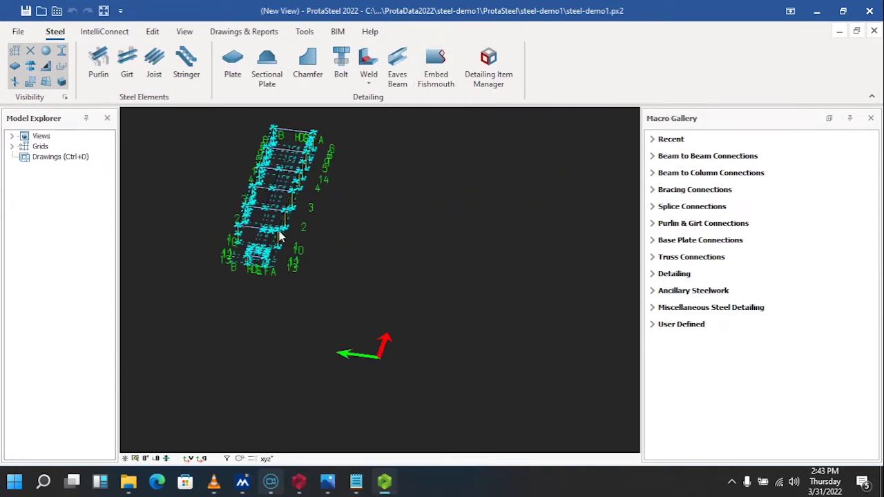
- Examine the imported steel frame model, including its columns, bracing, landing platform and stair stringers
{"action": "scroll", "coordinate": [280, 233], "scroll_direction": "up", "scroll_amount": 7}
{"action": "mouse_move", "coordinate": [358, 234]}
{"action": "middle_mouse_down"}
{"action": "mouse_move", "coordinate": [312, 228]}
{"action": "mouse_move", "coordinate": [341, 236]}
{"action": "middle_mouse_up"}
{"action": "scroll", "coordinate": [366, 233], "scroll_direction": "down", "scroll_amount": 5}
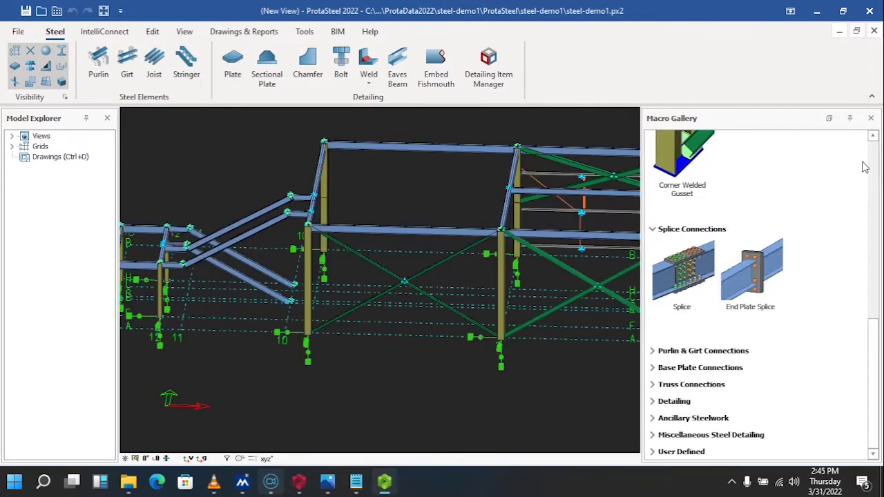
{"action": "scroll", "coordinate": [629, 228], "scroll_direction": "up", "scroll_amount": 3}
{"action": "scroll", "coordinate": [541, 225], "scroll_direction": "down", "scroll_amount": 7}
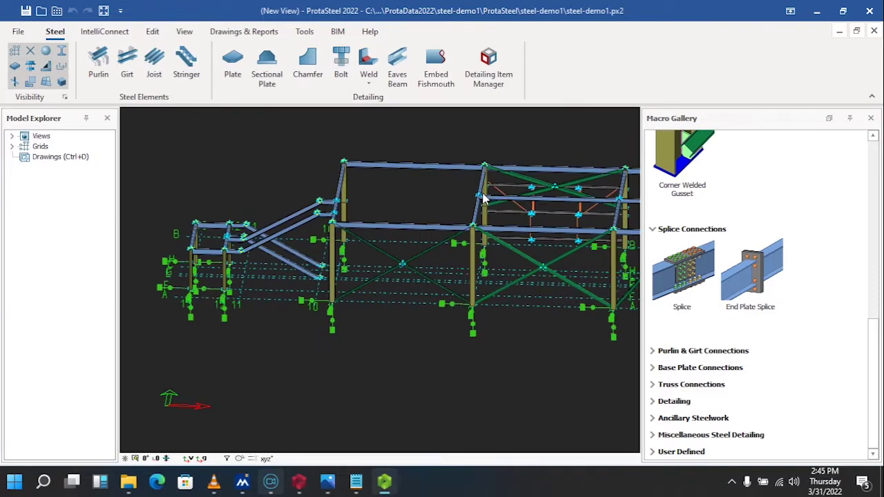
{"action": "middle_click_drag", "start_coordinate": [386, 287], "coordinate": [416, 297]}
{"action": "scroll", "coordinate": [470, 199], "scroll_direction": "up", "scroll_amount": 5}
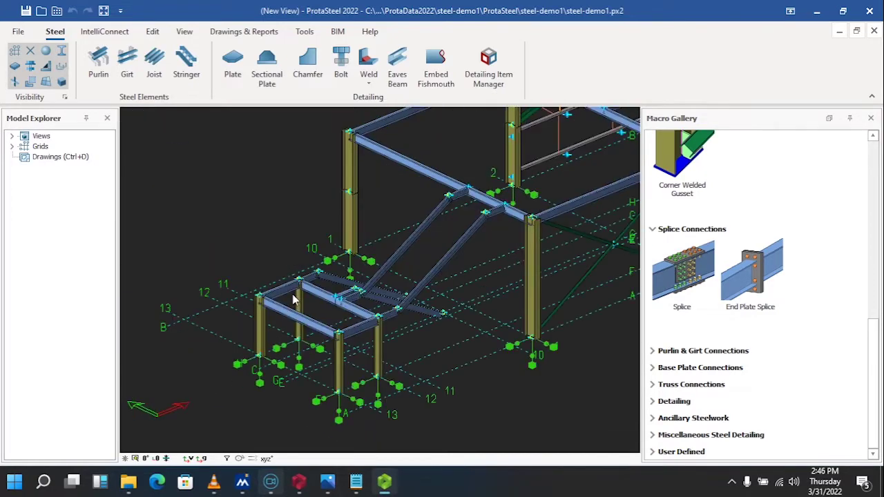
{"action": "middle_click_drag", "start_coordinate": [295, 296], "coordinate": [349, 294]}
{"action": "scroll", "coordinate": [351, 301], "scroll_direction": "down", "scroll_amount": 5}
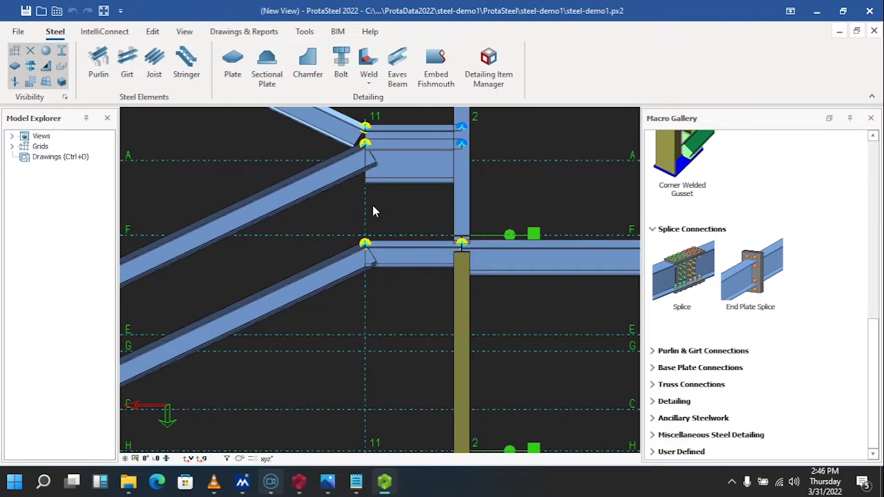
{"action": "scroll", "coordinate": [373, 207], "scroll_direction": "down", "scroll_amount": 3}
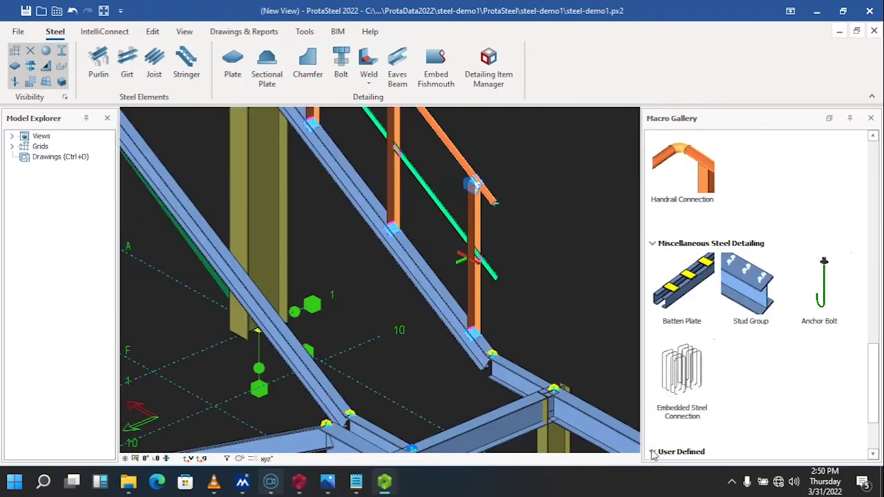
- Inspect the platform, the stair with its handrail, and the adjoining frame from several angles
{"action": "scroll", "coordinate": [683, 307], "scroll_direction": "up", "scroll_amount": 8}
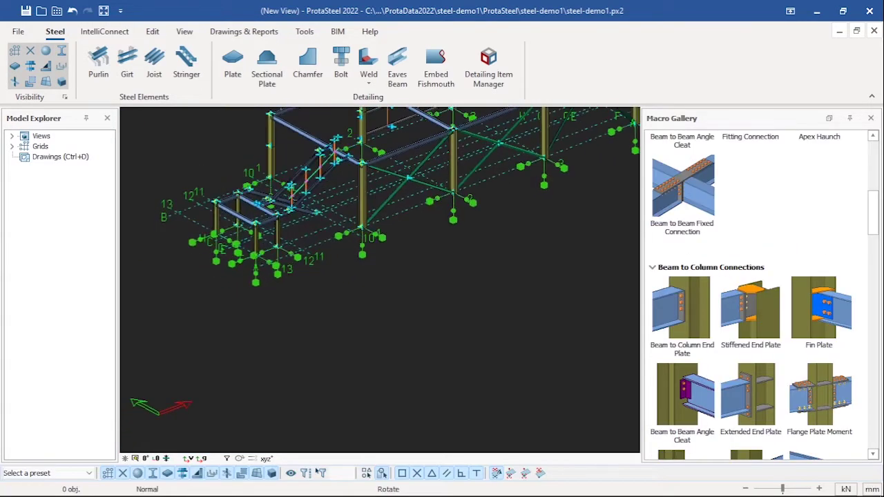
{"action": "middle_click_drag", "start_coordinate": [497, 296], "coordinate": [438, 291]}
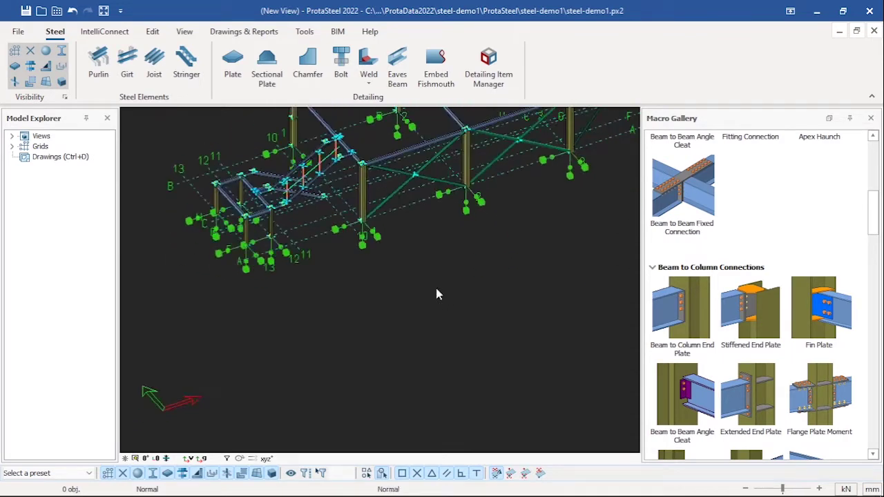
{"action": "middle_click_drag", "start_coordinate": [386, 250], "coordinate": [345, 229]}
{"action": "scroll", "coordinate": [342, 231], "scroll_direction": "up", "scroll_amount": 3}
{"action": "scroll", "coordinate": [331, 235], "scroll_direction": "down", "scroll_amount": 1}
{"action": "middle_click_drag", "start_coordinate": [270, 267], "coordinate": [304, 286]}
{"action": "mouse_move", "coordinate": [306, 287]}
{"action": "left_mouse_down"}
{"action": "mouse_move", "coordinate": [298, 275]}
{"action": "mouse_move", "coordinate": [304, 285]}
{"action": "left_mouse_up"}
{"action": "middle_click_drag", "start_coordinate": [304, 285], "coordinate": [366, 276]}
{"action": "left_click_drag", "start_coordinate": [346, 313], "coordinate": [354, 317]}
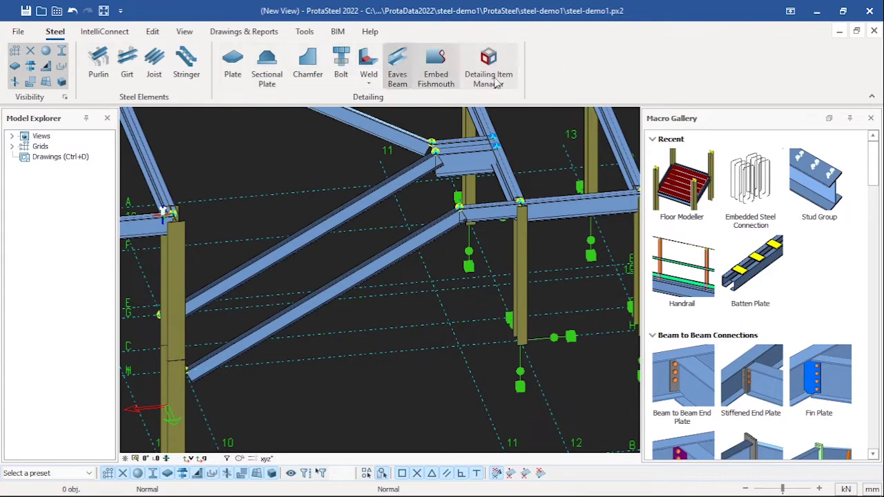
- Review the available connection macros and the beam-to-column joint at the corner column, then read the Stiffened End Plate macro's description
{"action": "scroll", "coordinate": [712, 263], "scroll_direction": "down", "scroll_amount": 5}
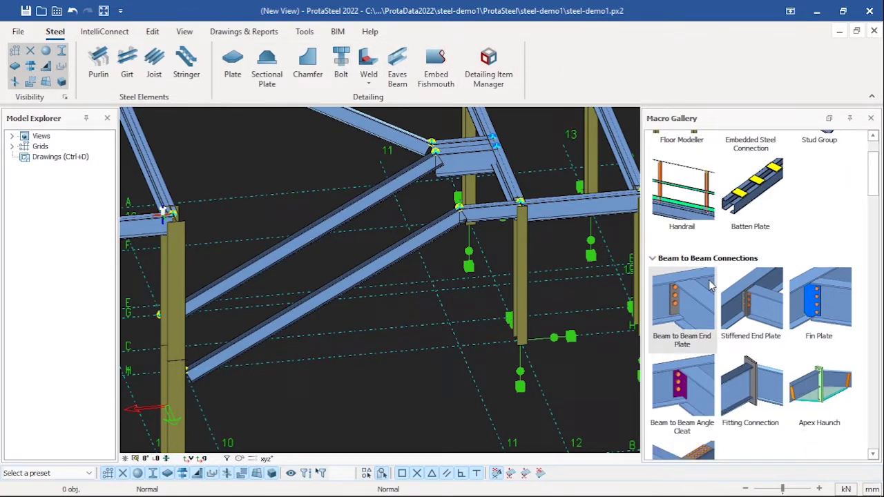
{"action": "scroll", "coordinate": [714, 268], "scroll_direction": "down", "scroll_amount": 12}
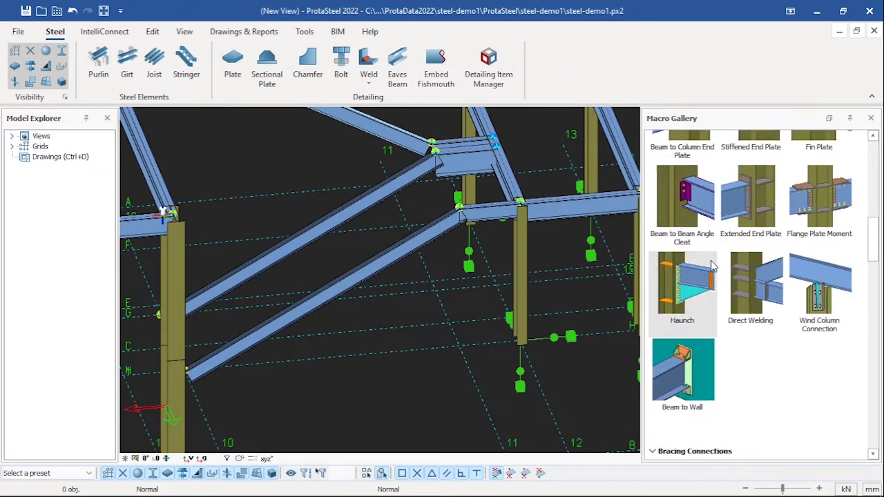
{"action": "scroll", "coordinate": [714, 267], "scroll_direction": "down", "scroll_amount": 8}
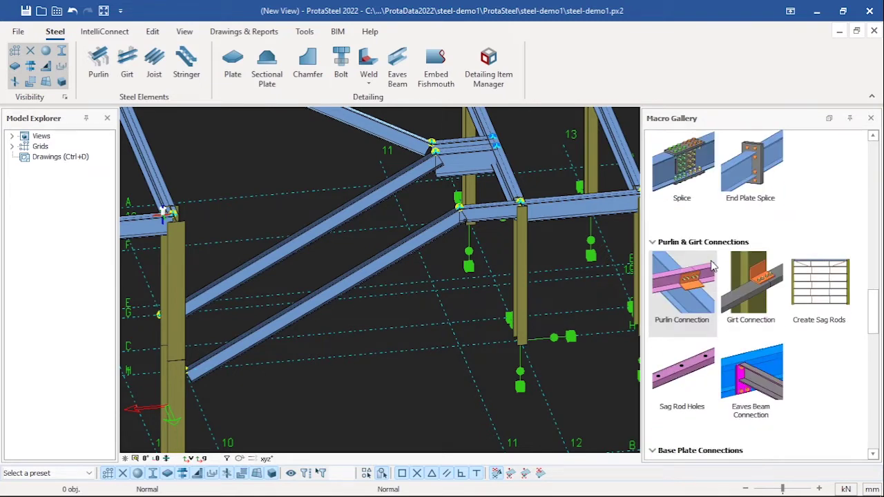
{"action": "scroll", "coordinate": [714, 267], "scroll_direction": "up", "scroll_amount": 12}
{"action": "scroll", "coordinate": [713, 267], "scroll_direction": "up", "scroll_amount": 2}
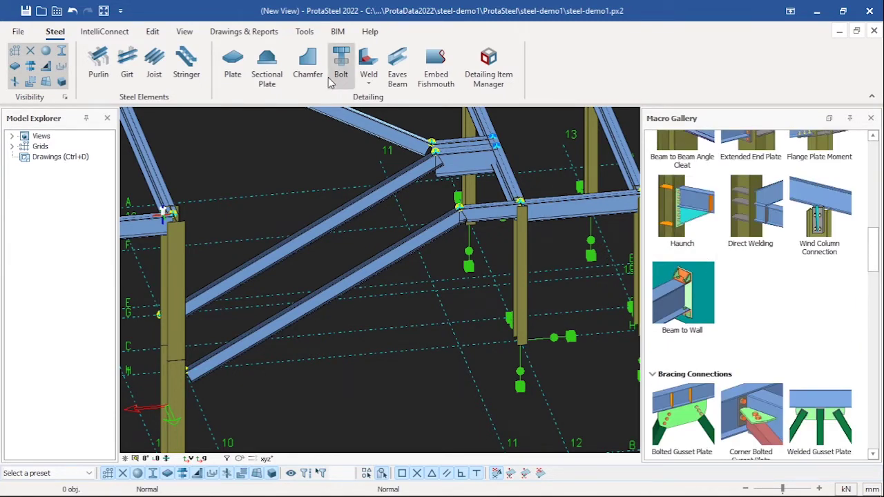
{"action": "middle_click_drag", "start_coordinate": [528, 238], "coordinate": [464, 241]}
{"action": "middle_click_drag", "start_coordinate": [338, 198], "coordinate": [413, 210]}
{"action": "scroll", "coordinate": [413, 210], "scroll_direction": "up", "scroll_amount": 6}
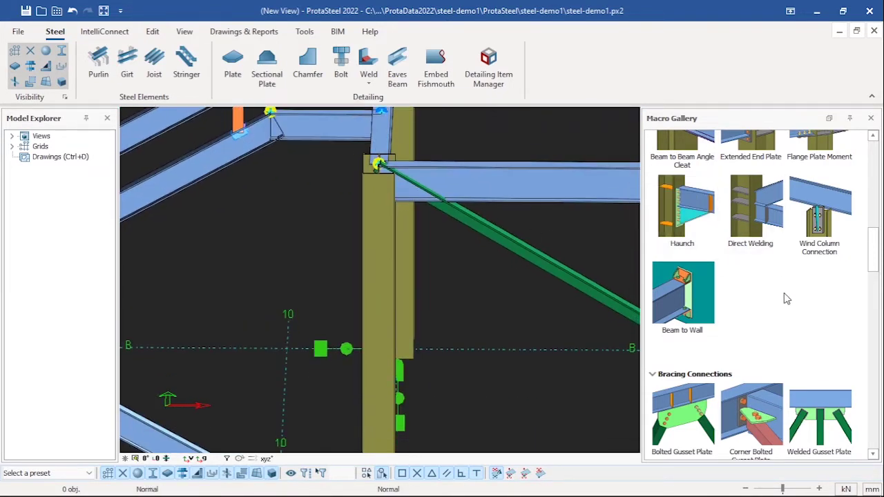
{"action": "scroll", "coordinate": [750, 218], "scroll_direction": "up", "scroll_amount": 3}
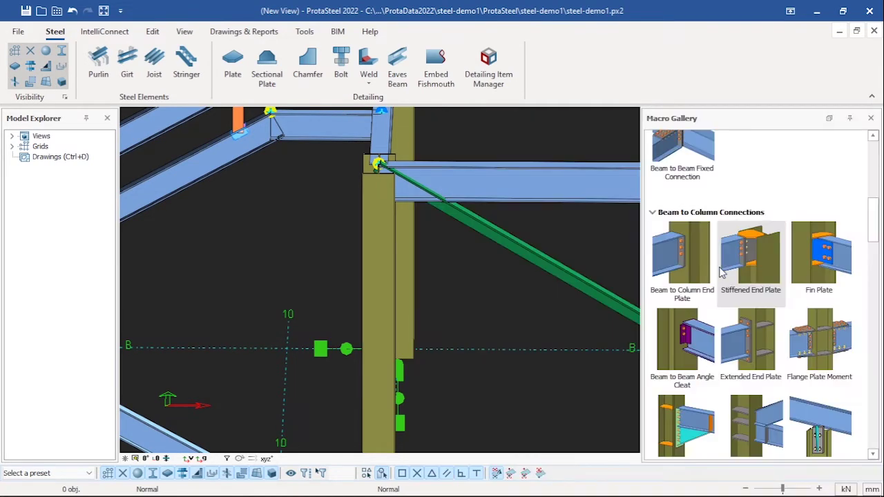
{"action": "mouse_move", "coordinate": [747, 269]}
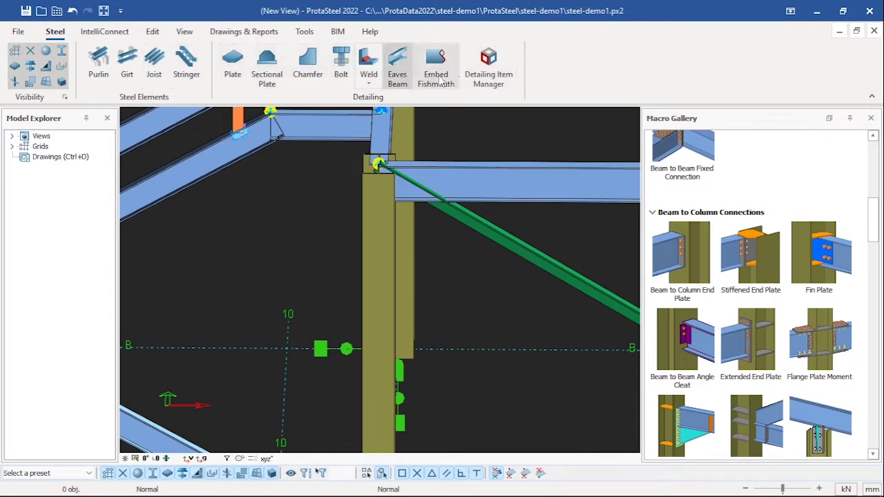
{"action": "mouse_move", "coordinate": [688, 252]}
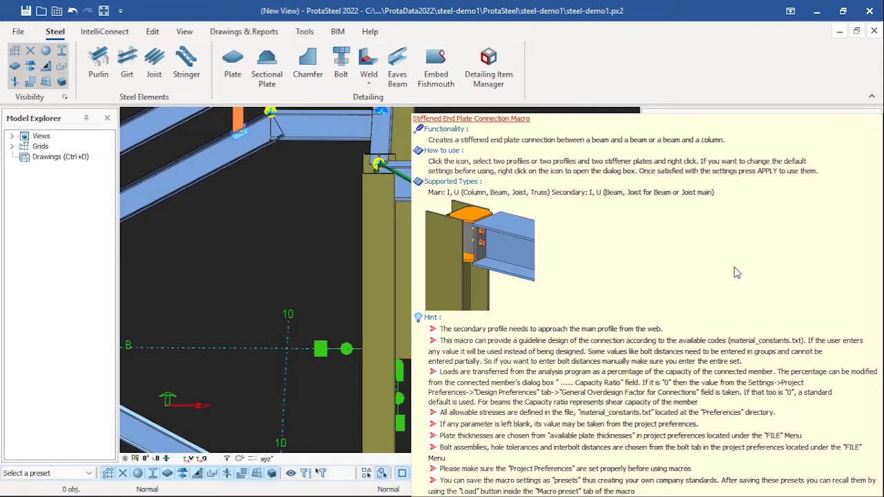
{"action": "left_click", "coordinate": [737, 273]}
{"action": "mouse_move", "coordinate": [658, 276]}
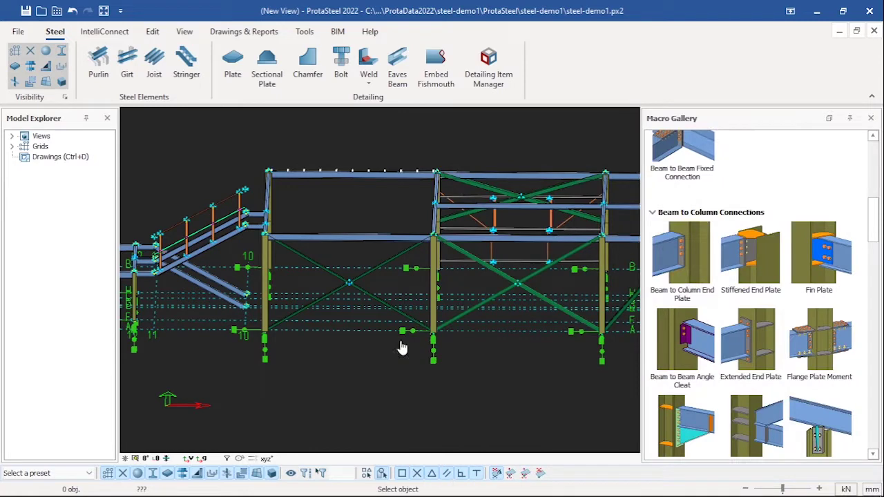
{"action": "scroll", "coordinate": [299, 373], "scroll_direction": "up", "scroll_amount": 3}
{"action": "scroll", "coordinate": [555, 288], "scroll_direction": "down", "scroll_amount": 3}
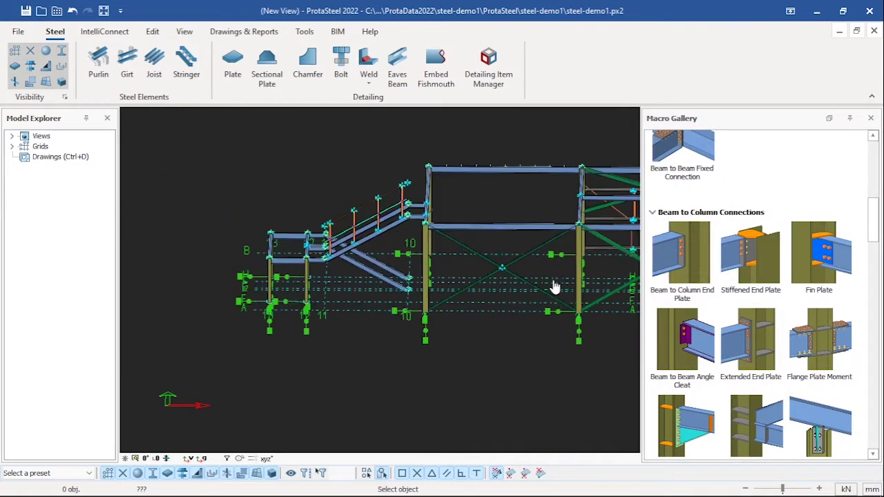
{"action": "scroll", "coordinate": [438, 297], "scroll_direction": "up", "scroll_amount": 4}
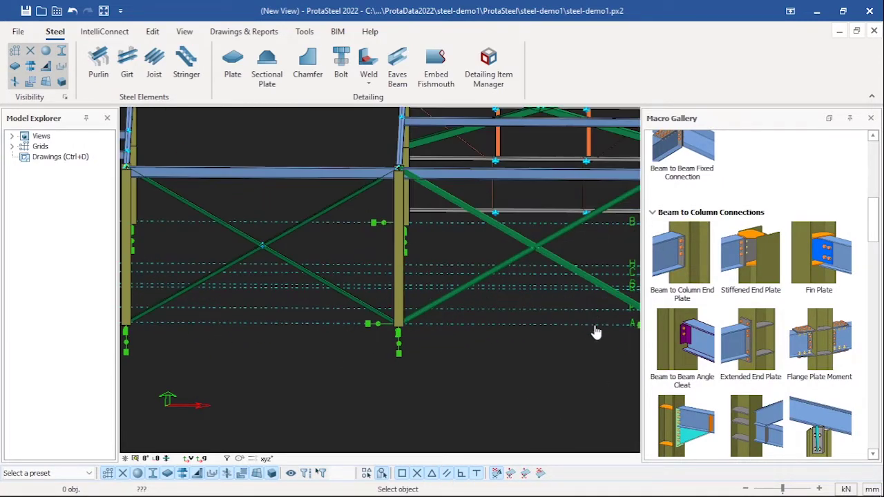
{"action": "scroll", "coordinate": [546, 333], "scroll_direction": "down", "scroll_amount": 3}
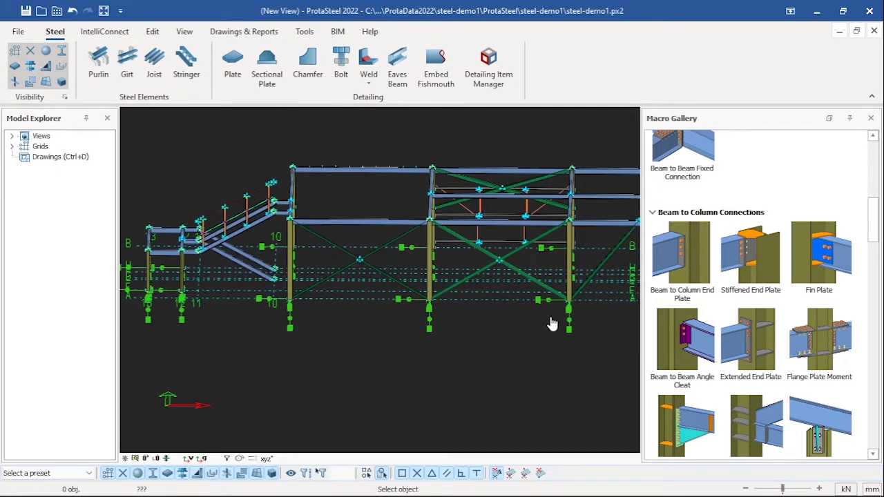
{"action": "right_click", "coordinate": [503, 317]}
- Examine the beam-to-column joints of the braced bays along the long side of the frame
{"action": "left_click", "coordinate": [525, 324]}
{"action": "left_click_drag", "start_coordinate": [533, 331], "coordinate": [281, 231]}
{"action": "scroll", "coordinate": [414, 308], "scroll_direction": "up", "scroll_amount": 5}
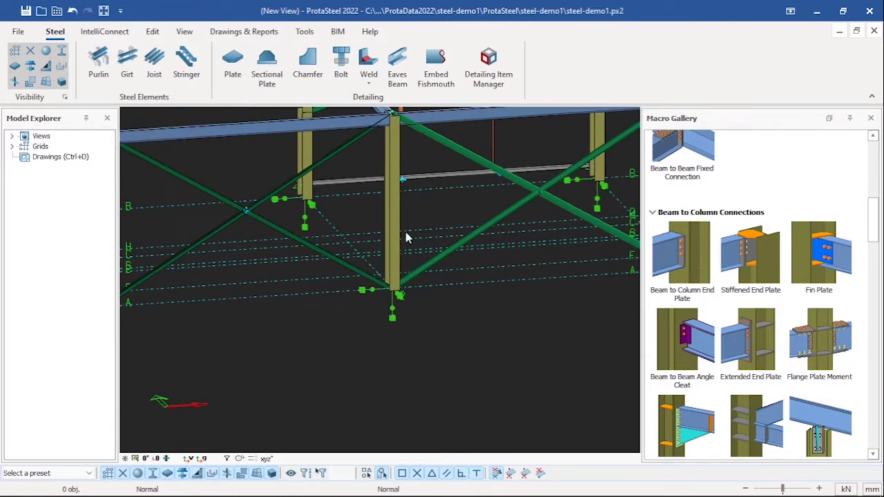
{"action": "scroll", "coordinate": [558, 345], "scroll_direction": "down", "scroll_amount": 5}
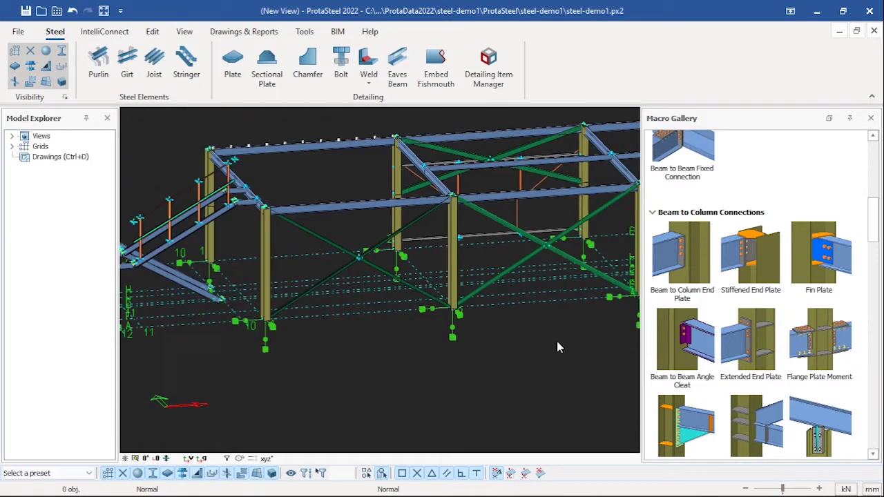
{"action": "scroll", "coordinate": [529, 335], "scroll_direction": "up", "scroll_amount": 4}
{"action": "scroll", "coordinate": [528, 328], "scroll_direction": "down", "scroll_amount": 5}
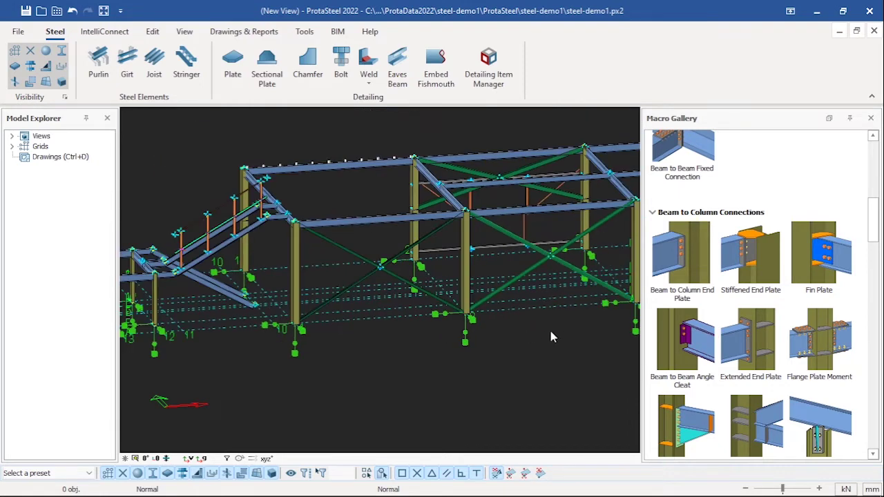
{"action": "scroll", "coordinate": [559, 331], "scroll_direction": "up", "scroll_amount": 4}
{"action": "scroll", "coordinate": [524, 324], "scroll_direction": "down", "scroll_amount": 2}
{"action": "scroll", "coordinate": [514, 317], "scroll_direction": "down", "scroll_amount": 4}
{"action": "middle_click_drag", "start_coordinate": [514, 317], "coordinate": [444, 286]}
{"action": "scroll", "coordinate": [554, 292], "scroll_direction": "up", "scroll_amount": 5}
{"action": "scroll", "coordinate": [454, 285], "scroll_direction": "down", "scroll_amount": 3}
{"action": "scroll", "coordinate": [424, 289], "scroll_direction": "down", "scroll_amount": 5}
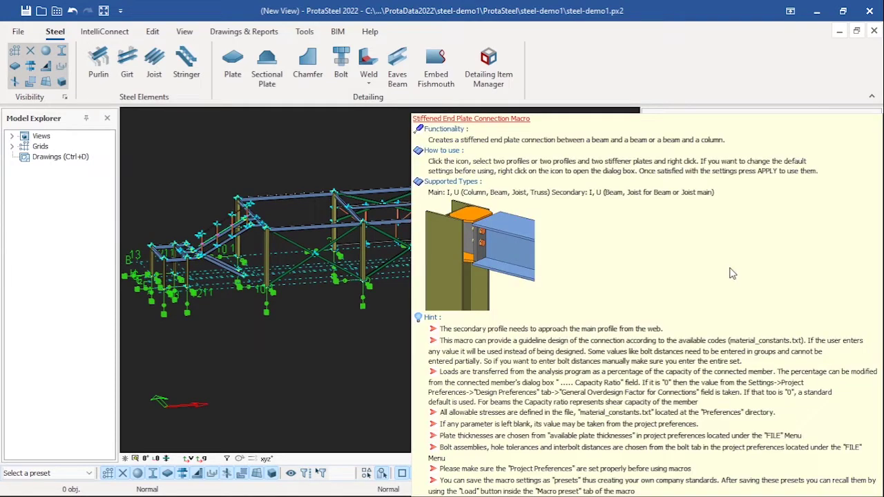
- Create a stiffened end plate connection between the corner column near grids A and 10 and the longitudinal beam meeting its top
{"action": "left_click", "coordinate": [732, 274]}
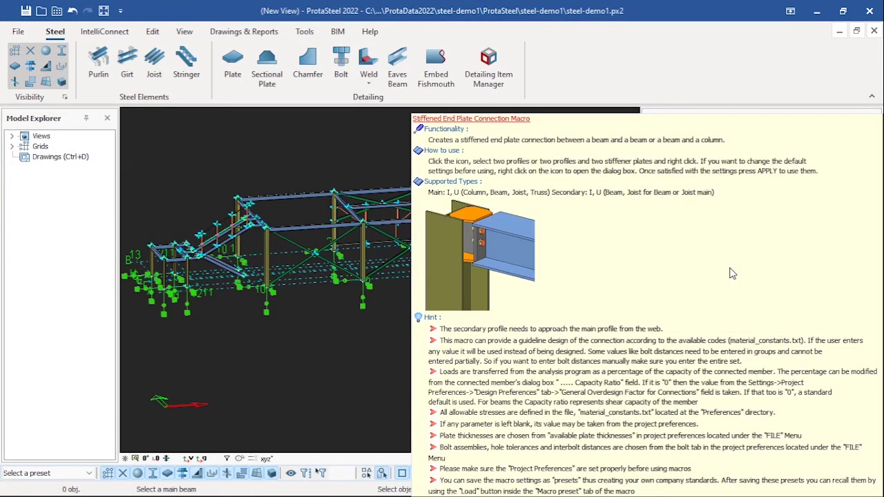
{"action": "scroll", "coordinate": [300, 255], "scroll_direction": "up", "scroll_amount": 2}
{"action": "scroll", "coordinate": [243, 259], "scroll_direction": "up", "scroll_amount": 2}
{"action": "scroll", "coordinate": [224, 256], "scroll_direction": "up", "scroll_amount": 2}
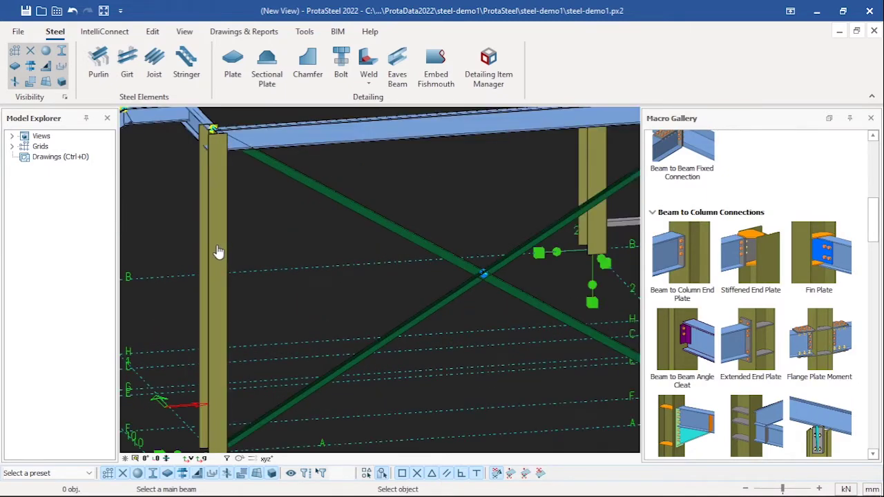
{"action": "left_click", "coordinate": [219, 252]}
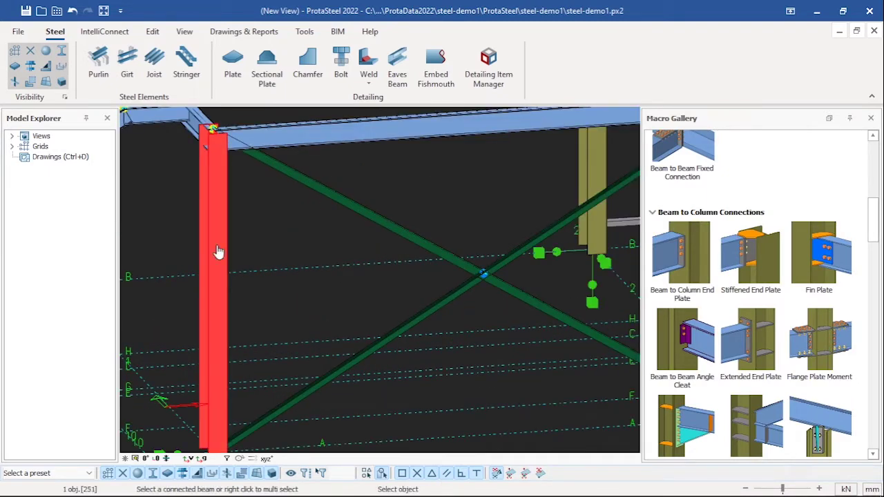
{"action": "left_click", "coordinate": [305, 142]}
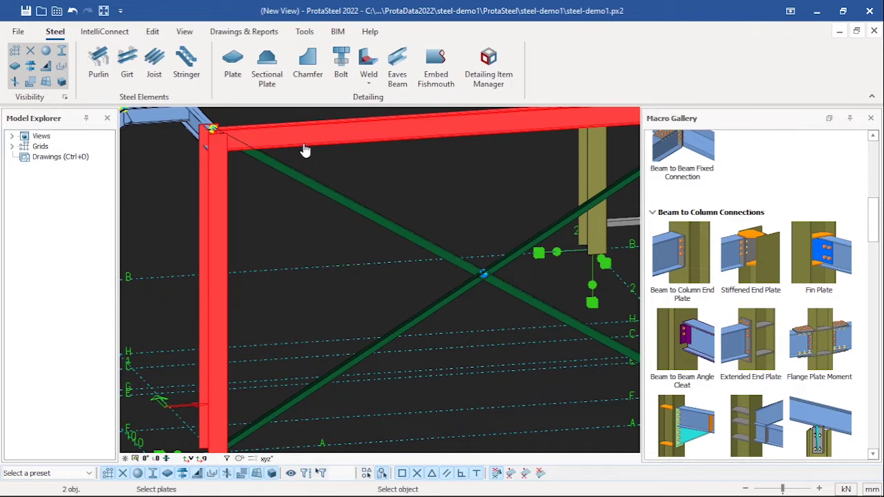
{"action": "right_click", "coordinate": [312, 159]}
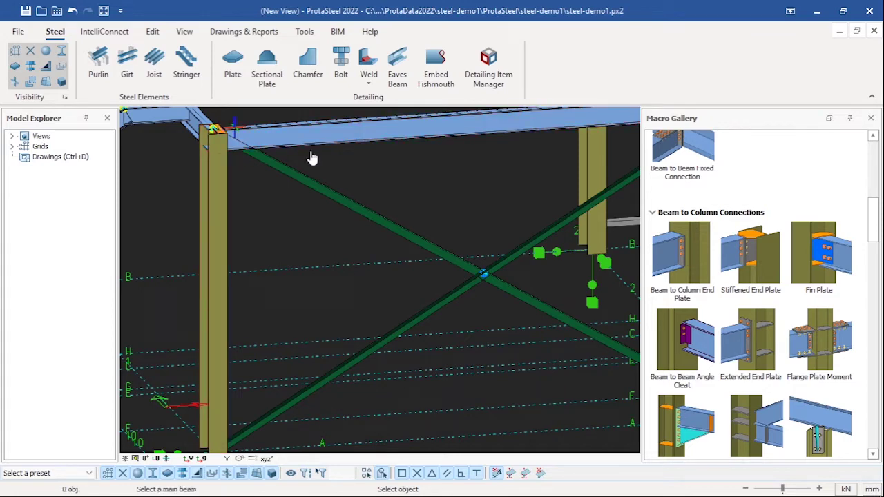
- Inspect the new stiffened end plate connection, including its end plate, bolts, welds, stiffener plates and the adjacent brace
{"action": "scroll", "coordinate": [229, 152], "scroll_direction": "up", "scroll_amount": 4}
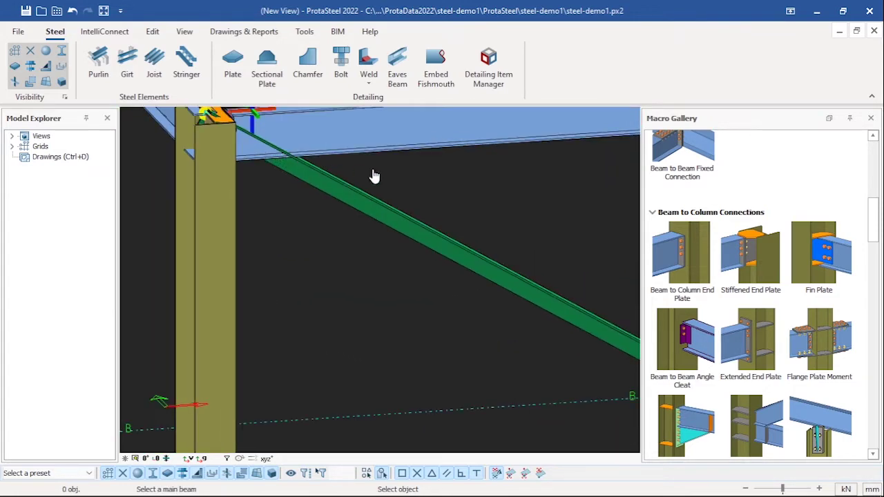
{"action": "middle_click_drag", "start_coordinate": [402, 180], "coordinate": [369, 180]}
{"action": "scroll", "coordinate": [346, 201], "scroll_direction": "up", "scroll_amount": 5}
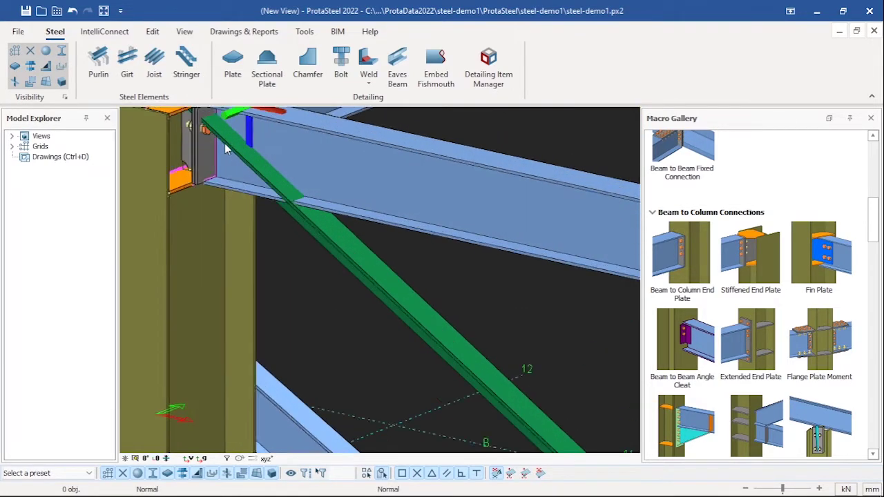
{"action": "scroll", "coordinate": [328, 215], "scroll_direction": "down", "scroll_amount": 4}
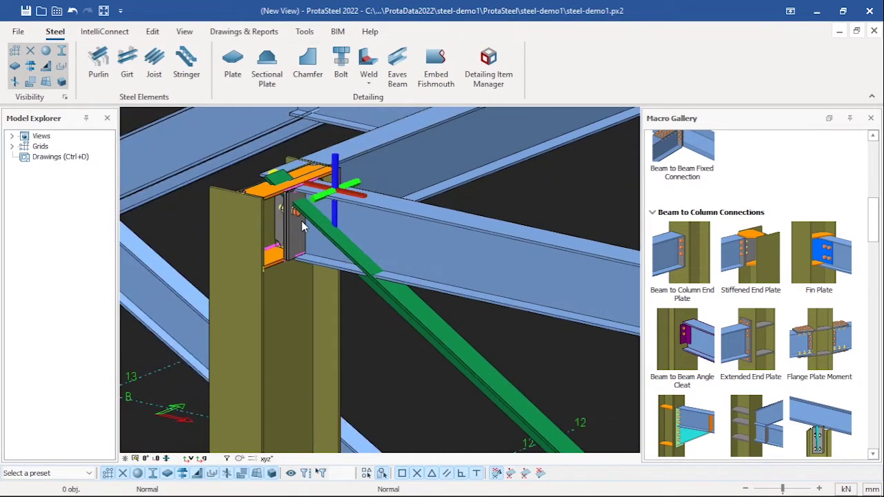
{"action": "scroll", "coordinate": [298, 227], "scroll_direction": "down", "scroll_amount": 3}
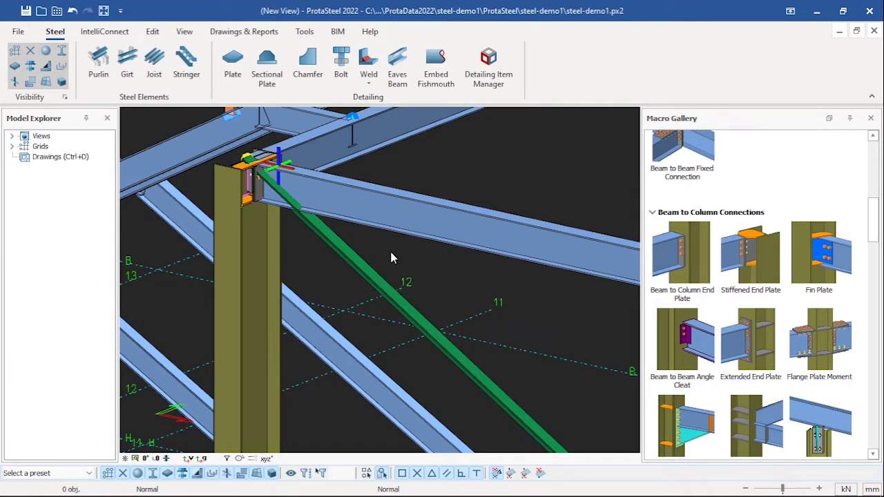
{"action": "scroll", "coordinate": [235, 200], "scroll_direction": "up", "scroll_amount": 3}
{"action": "scroll", "coordinate": [282, 249], "scroll_direction": "down", "scroll_amount": 3}
{"action": "scroll", "coordinate": [290, 266], "scroll_direction": "up", "scroll_amount": 2}
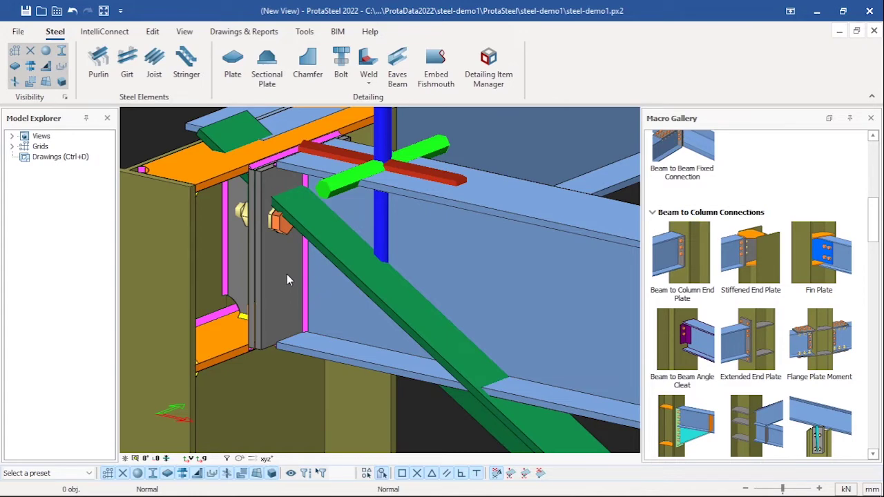
{"action": "scroll", "coordinate": [287, 274], "scroll_direction": "down", "scroll_amount": 3}
{"action": "middle_click_drag", "start_coordinate": [286, 274], "coordinate": [303, 322]}
{"action": "scroll", "coordinate": [296, 309], "scroll_direction": "up", "scroll_amount": 4}
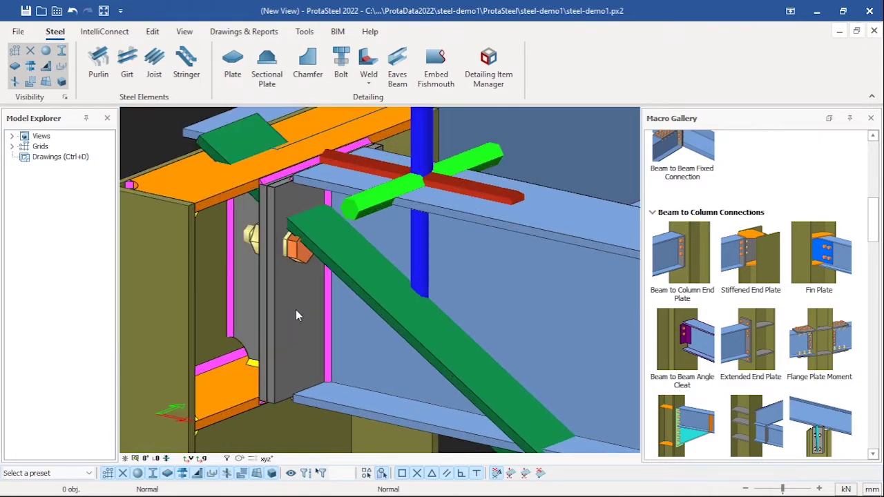
- Examine the bolts and end plate at the corner column's stiffened connection, checking how close the brace comes to the bolt
{"action": "scroll", "coordinate": [295, 316], "scroll_direction": "down", "scroll_amount": 3}
{"action": "scroll", "coordinate": [263, 290], "scroll_direction": "up", "scroll_amount": 3}
{"action": "scroll", "coordinate": [314, 292], "scroll_direction": "up", "scroll_amount": 5}
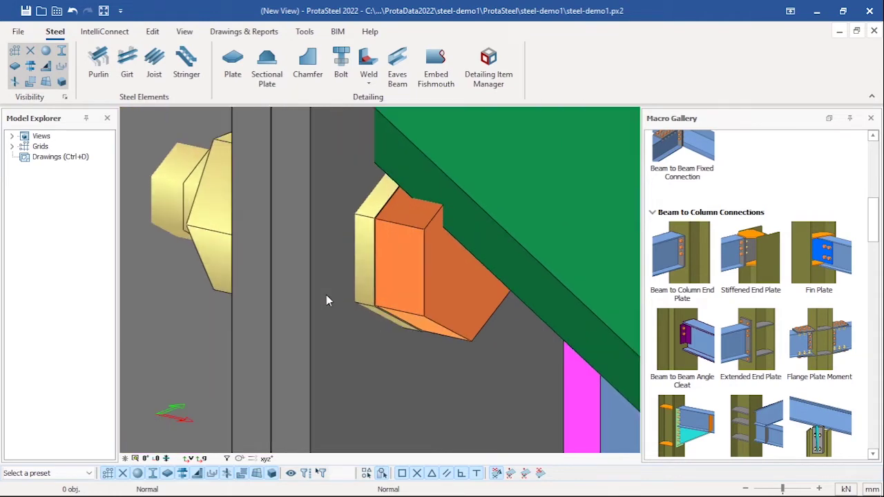
{"action": "scroll", "coordinate": [326, 297], "scroll_direction": "down", "scroll_amount": 2}
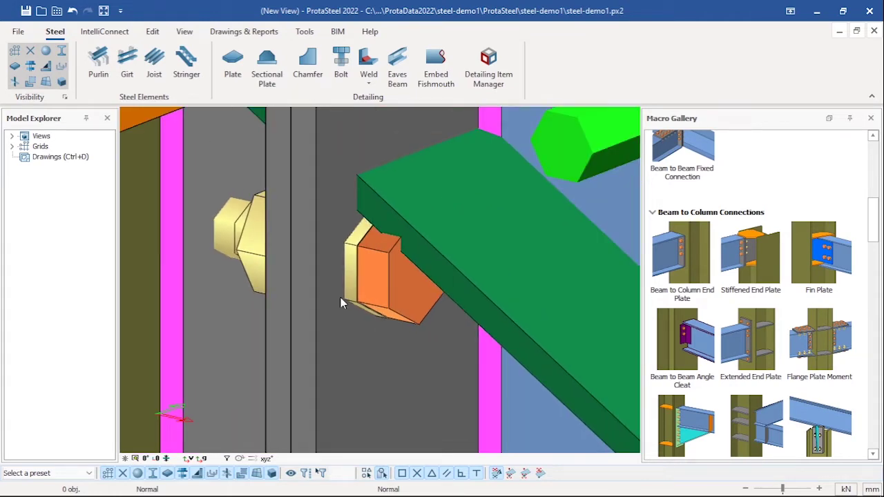
{"action": "scroll", "coordinate": [342, 298], "scroll_direction": "down", "scroll_amount": 4}
{"action": "scroll", "coordinate": [456, 292], "scroll_direction": "down", "scroll_amount": 7}
{"action": "middle_click_drag", "start_coordinate": [401, 252], "coordinate": [317, 192]}
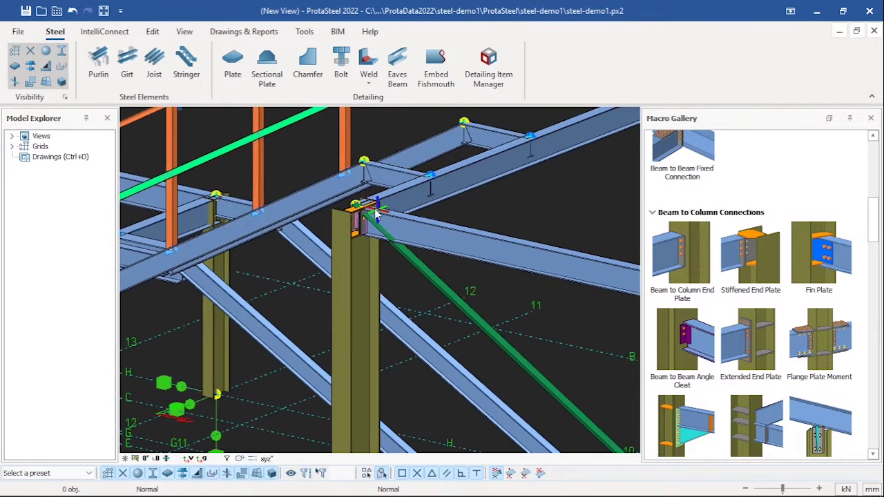
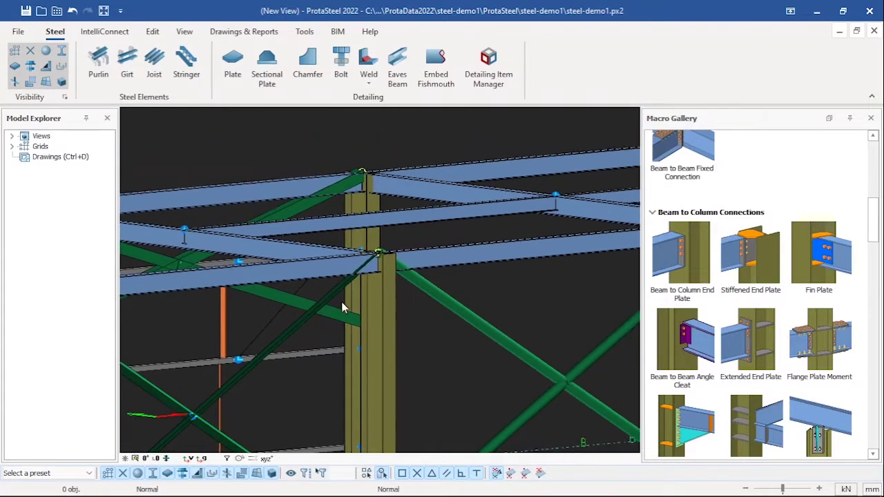
- Create a stiffened end plate connection between the grid 2 column on the braced long side and the beam from the corner column
{"action": "scroll", "coordinate": [388, 252], "scroll_direction": "down", "scroll_amount": 1}
{"action": "scroll", "coordinate": [406, 277], "scroll_direction": "up", "scroll_amount": 3}
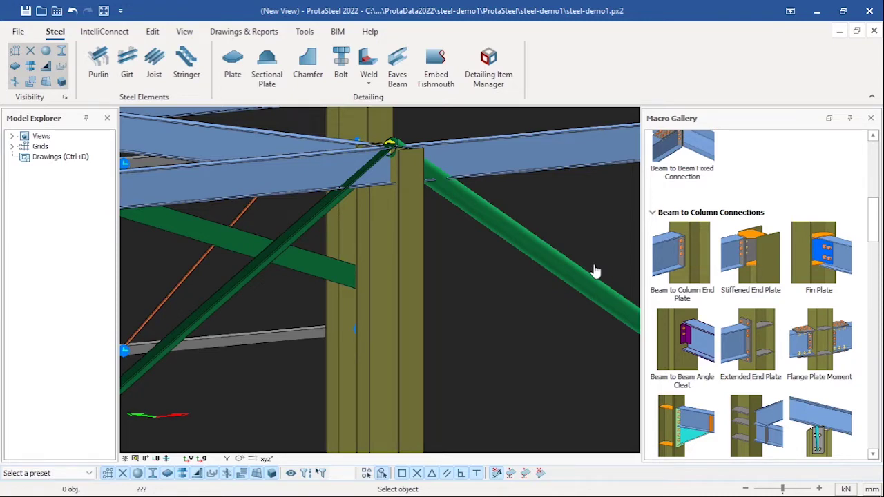
{"action": "scroll", "coordinate": [475, 249], "scroll_direction": "down", "scroll_amount": 5}
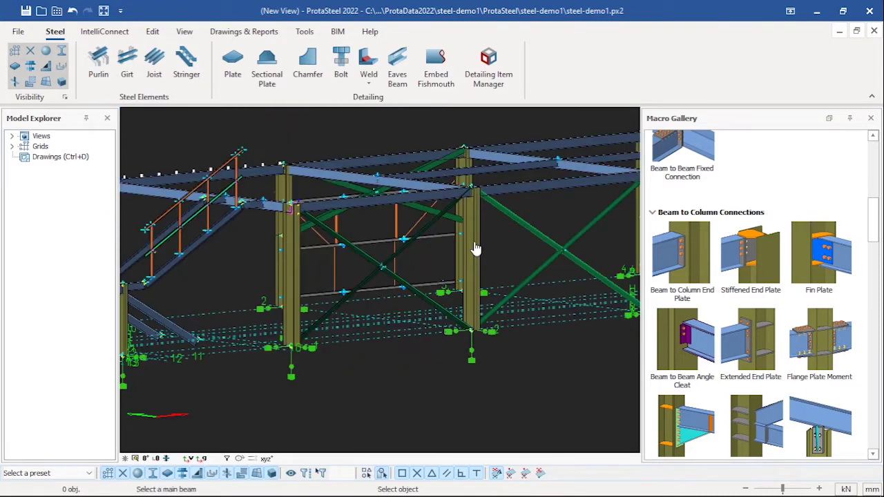
{"action": "scroll", "coordinate": [475, 248], "scroll_direction": "up", "scroll_amount": 5}
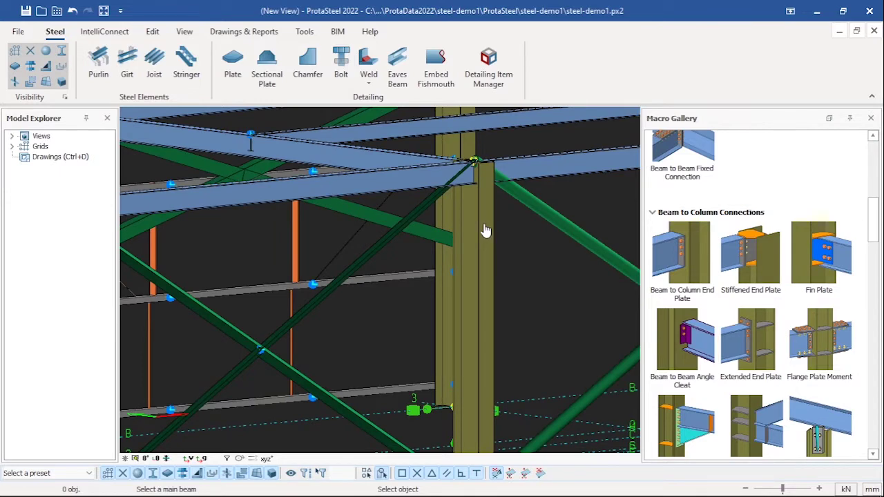
{"action": "left_click", "coordinate": [485, 227]}
{"action": "left_click", "coordinate": [385, 194]}
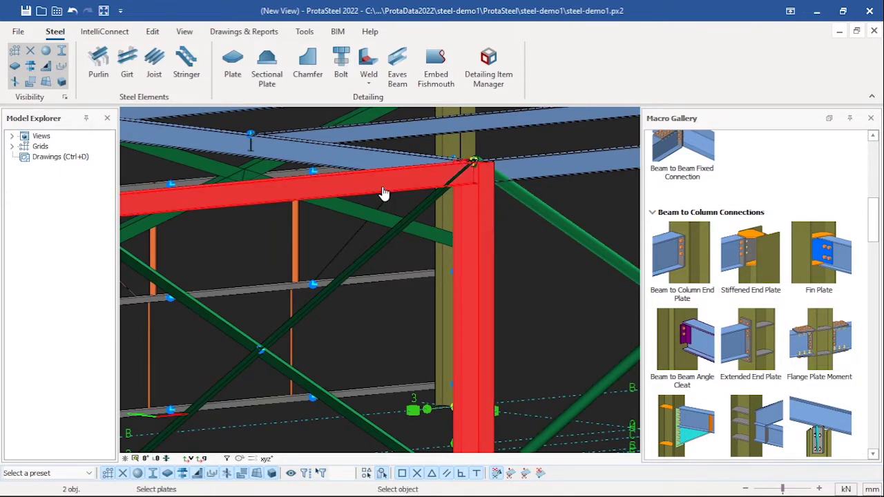
{"action": "right_click", "coordinate": [523, 257]}
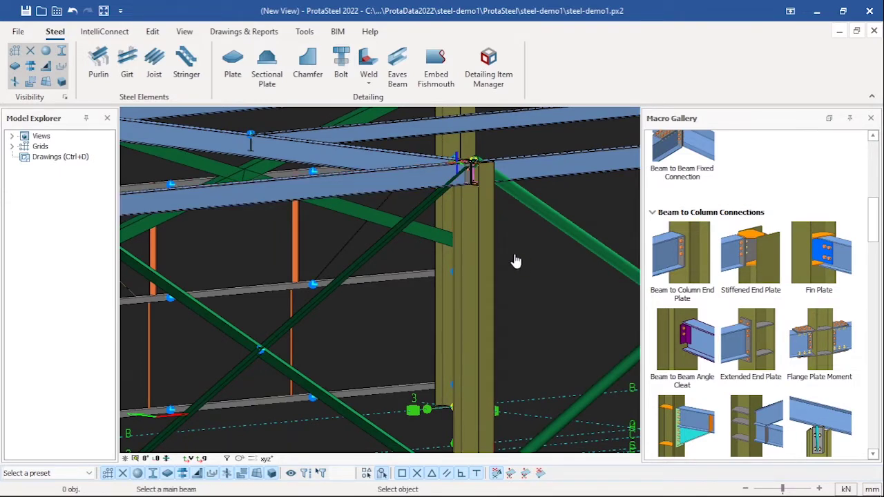
{"action": "scroll", "coordinate": [467, 185], "scroll_direction": "up", "scroll_amount": 8}
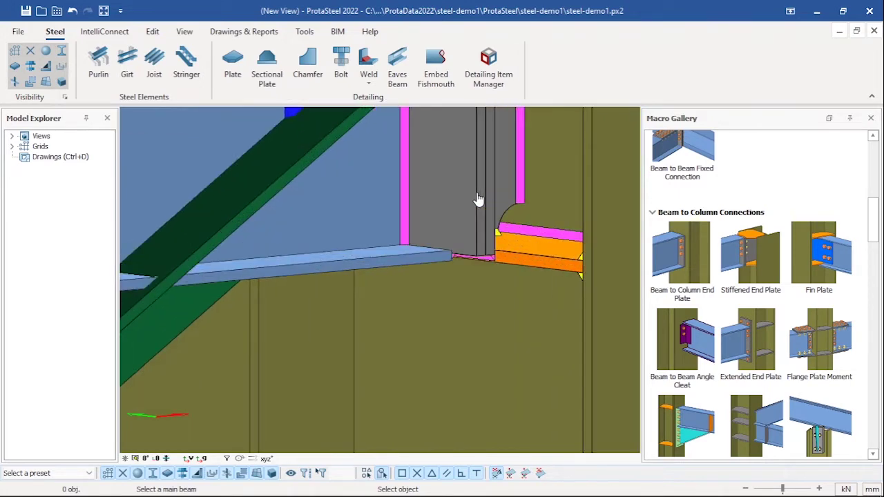
{"action": "scroll", "coordinate": [478, 199], "scroll_direction": "down", "scroll_amount": 8}
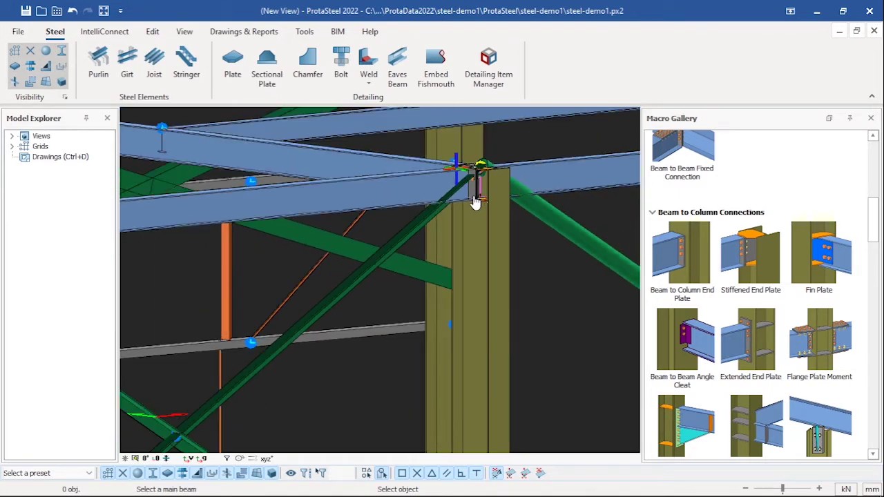
{"action": "scroll", "coordinate": [846, 283], "scroll_direction": "up", "scroll_amount": 1}
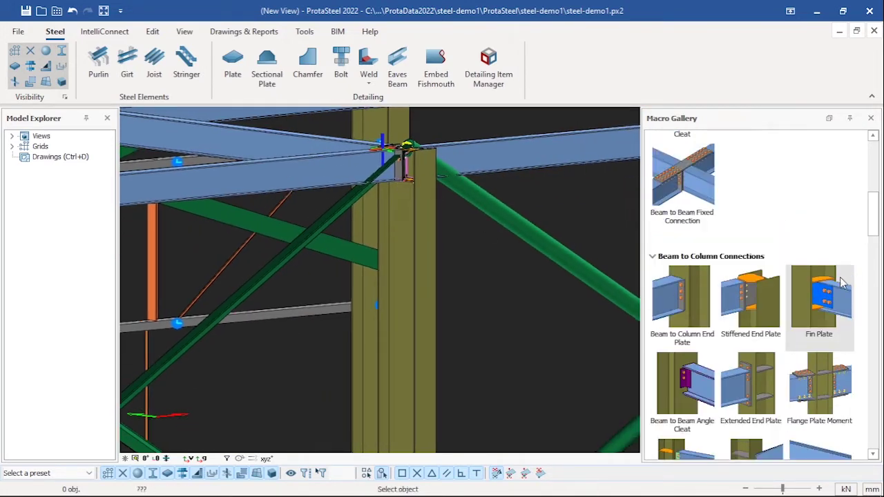
- Compare the Fin Plate and Stiffened End Plate macros and look over the remaining beam-to-column joints along the braced side
{"action": "scroll", "coordinate": [817, 317], "scroll_direction": "down", "scroll_amount": 1}
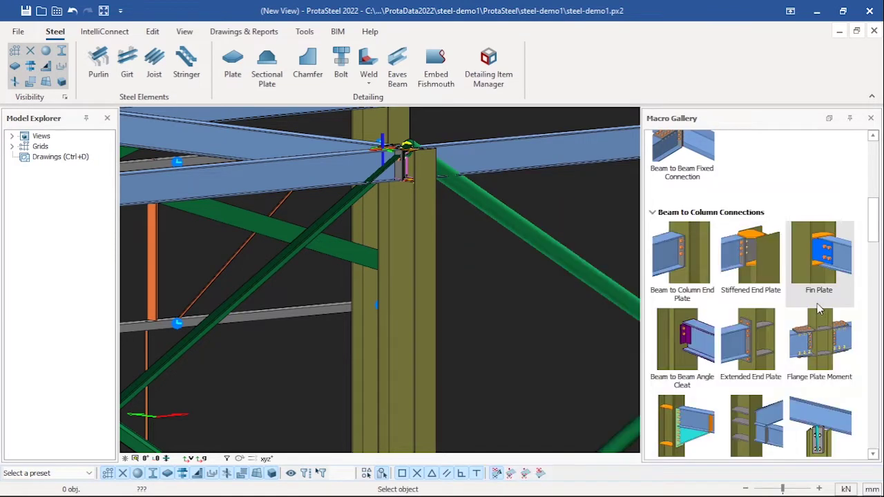
{"action": "mouse_move", "coordinate": [821, 286]}
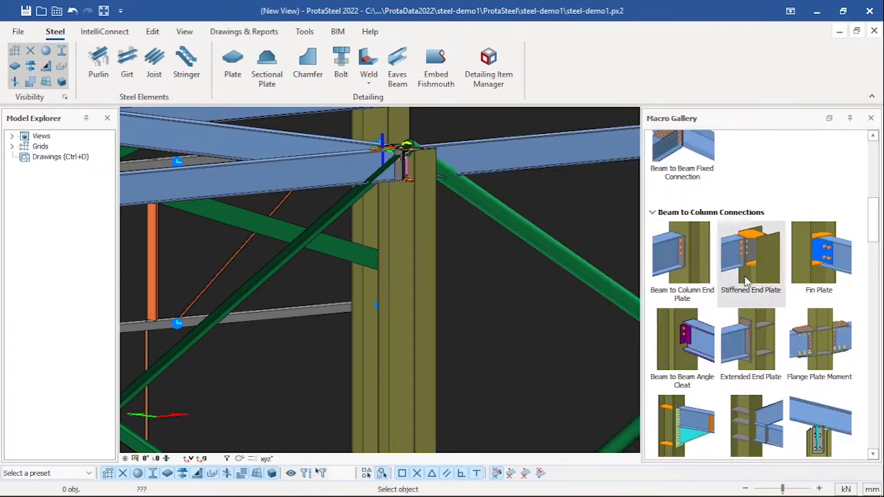
{"action": "mouse_move", "coordinate": [758, 280]}
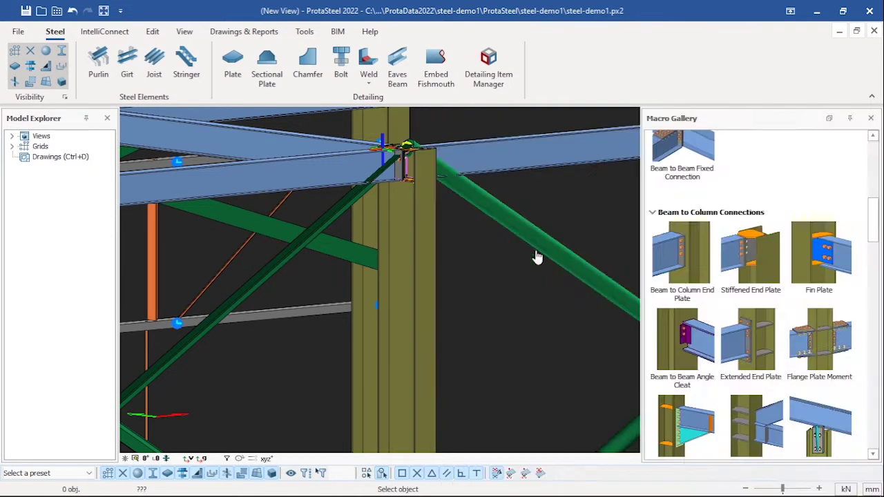
{"action": "scroll", "coordinate": [405, 183], "scroll_direction": "down", "scroll_amount": 6}
{"action": "scroll", "coordinate": [418, 191], "scroll_direction": "up", "scroll_amount": 8}
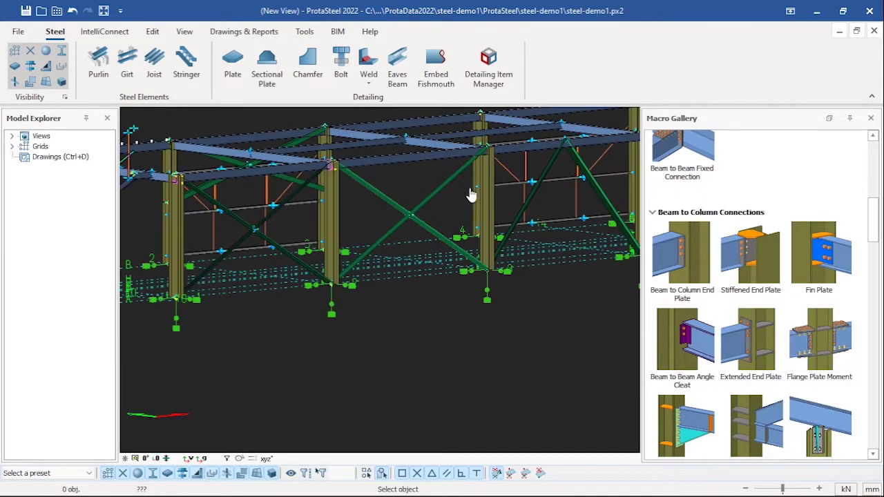
{"action": "scroll", "coordinate": [363, 196], "scroll_direction": "down", "scroll_amount": 6}
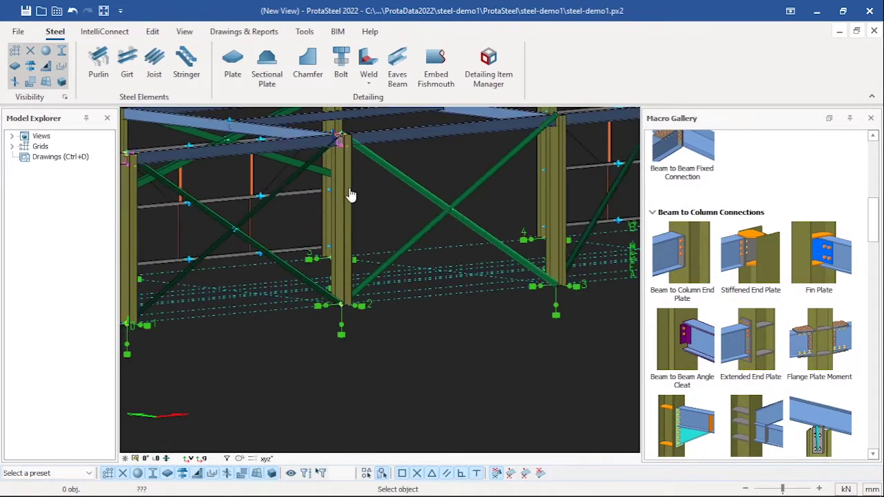
{"action": "right_click", "coordinate": [381, 318]}
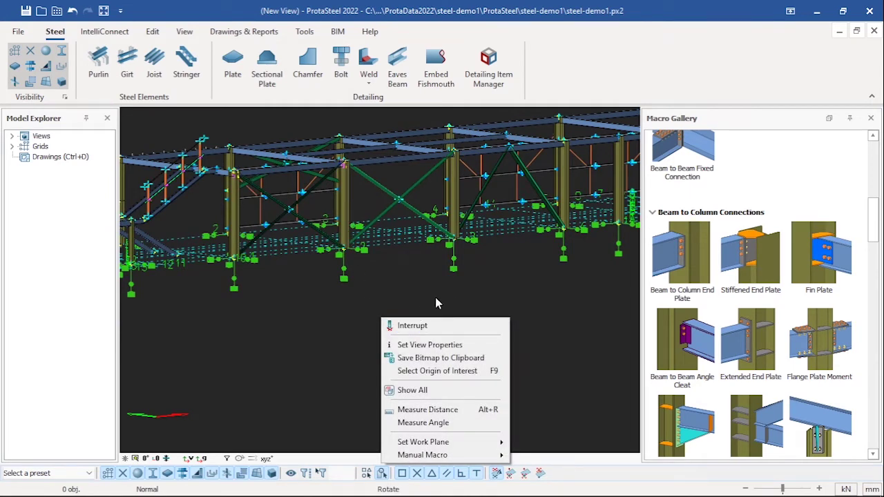
{"action": "left_click", "coordinate": [467, 277]}
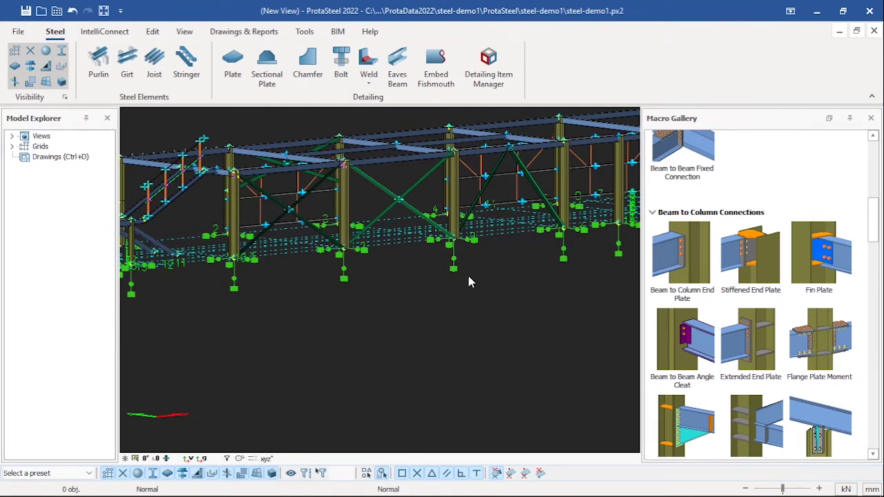
{"action": "left_click", "coordinate": [771, 268]}
{"action": "right_click", "coordinate": [481, 293]}
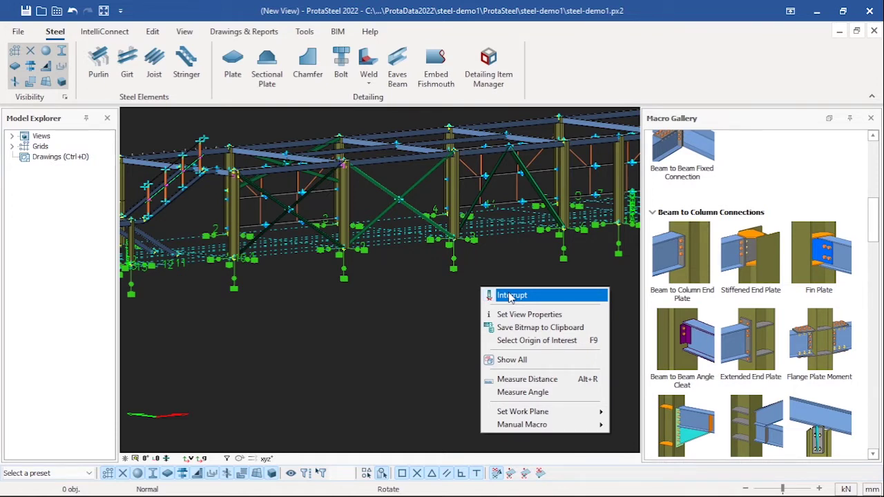
{"action": "left_click", "coordinate": [510, 296]}
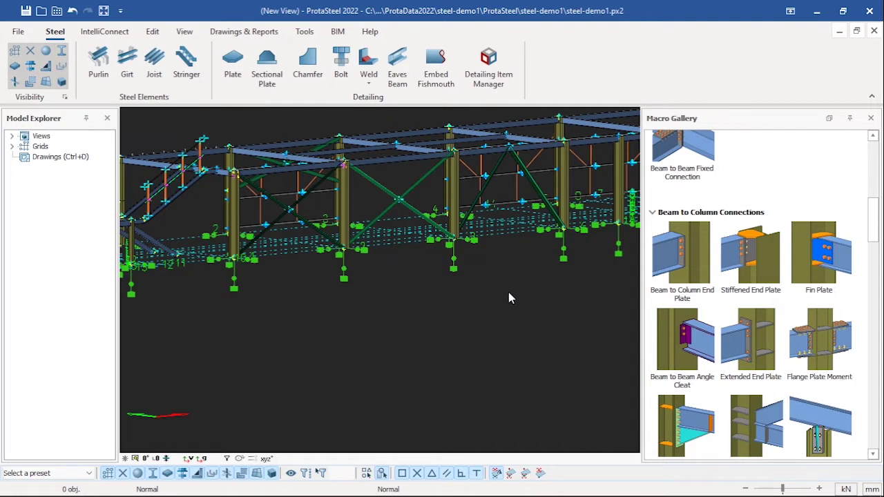
- Create a stiffened end plate connection between the grid 3 column and the beam coming from the grid 2 column
{"action": "left_click", "coordinate": [761, 283]}
{"action": "scroll", "coordinate": [434, 173], "scroll_direction": "up", "scroll_amount": 3}
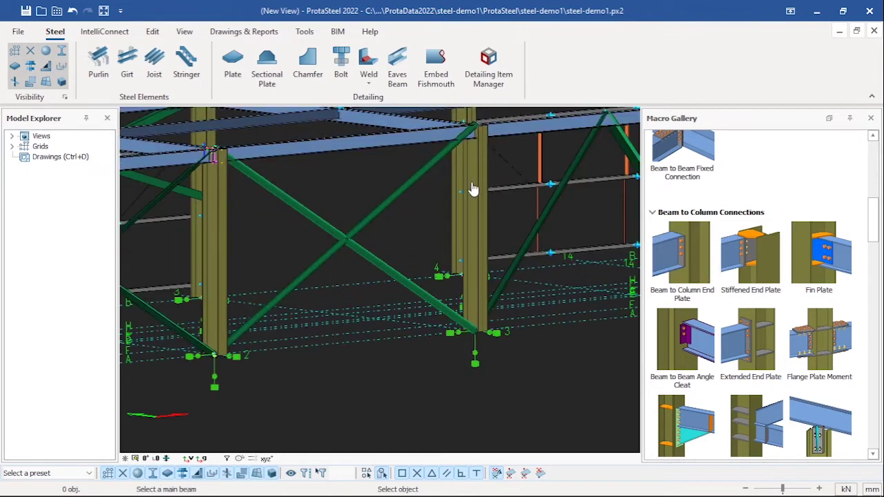
{"action": "scroll", "coordinate": [414, 258], "scroll_direction": "up", "scroll_amount": 3}
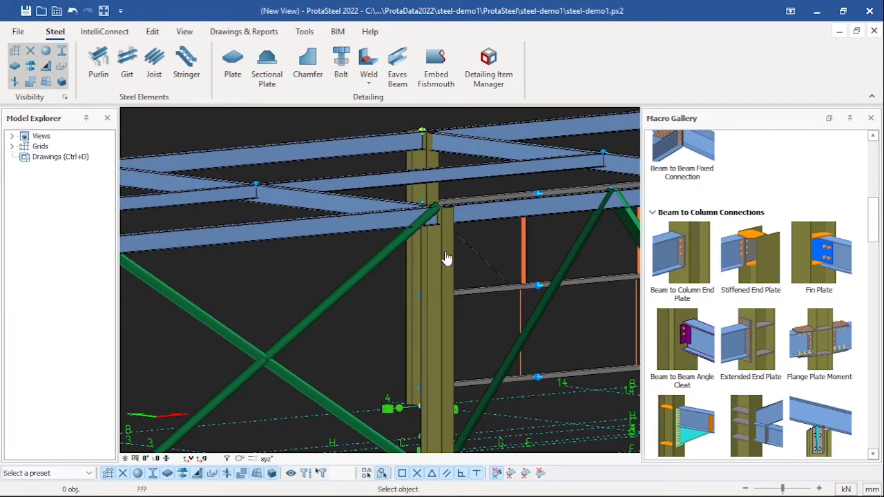
{"action": "left_click", "coordinate": [442, 260]}
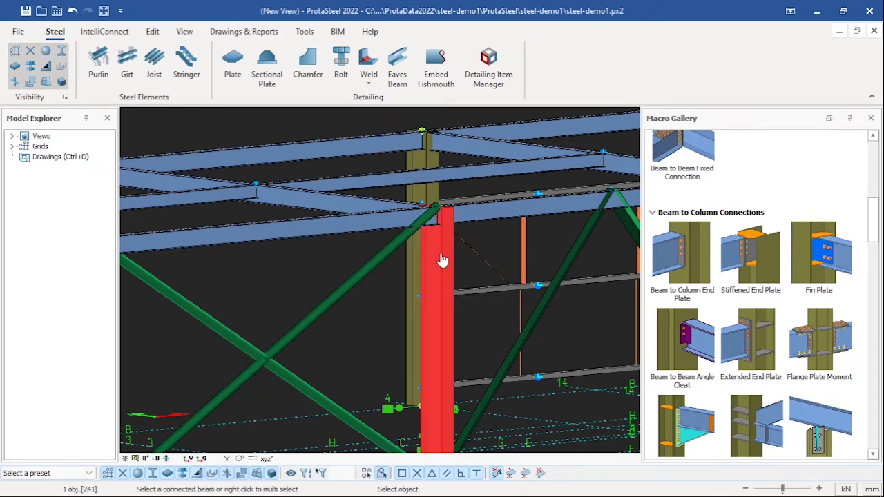
{"action": "left_click", "coordinate": [361, 233]}
{"action": "middle_click", "coordinate": [345, 256]}
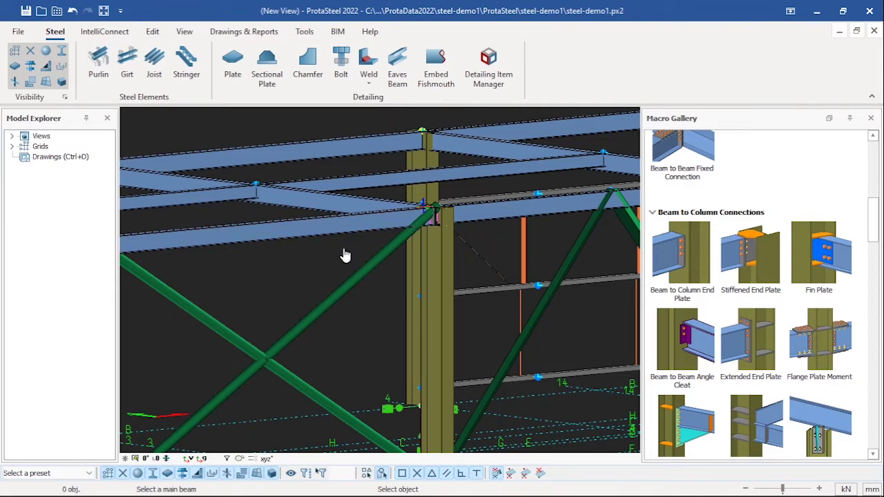
{"action": "scroll", "coordinate": [435, 228], "scroll_direction": "up", "scroll_amount": 5}
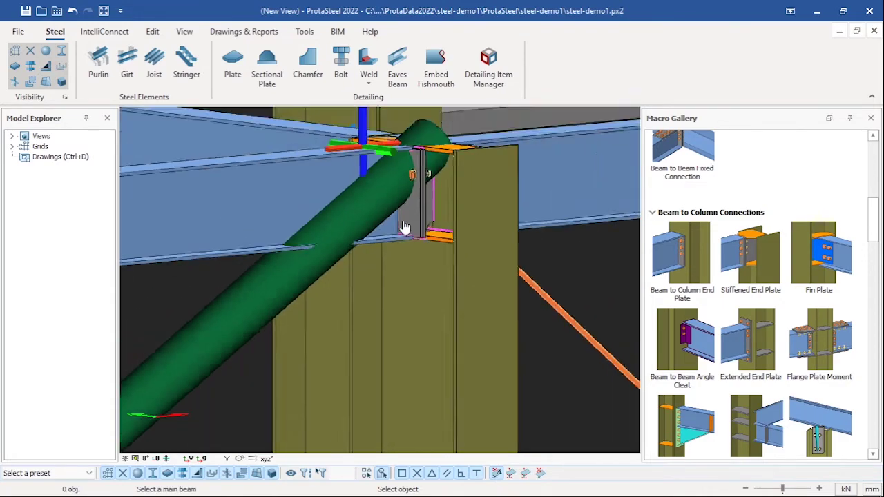
{"action": "scroll", "coordinate": [414, 229], "scroll_direction": "down", "scroll_amount": 6}
- Add a stiffened end plate connection on the other side of the grid 2 column, joining the beam that runs to grid 3
{"action": "middle_click_drag", "start_coordinate": [415, 232], "coordinate": [314, 237]}
{"action": "scroll", "coordinate": [422, 250], "scroll_direction": "up", "scroll_amount": 3}
{"action": "scroll", "coordinate": [493, 275], "scroll_direction": "down", "scroll_amount": 3}
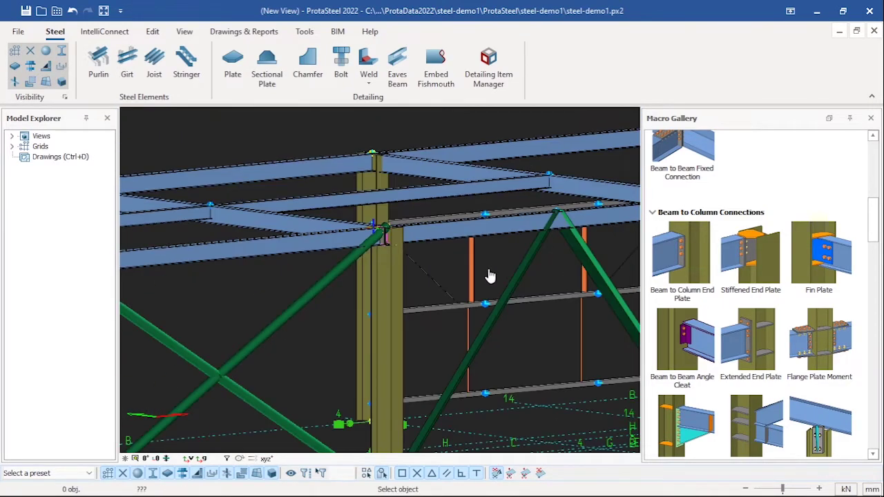
{"action": "scroll", "coordinate": [490, 276], "scroll_direction": "down", "scroll_amount": 1}
{"action": "scroll", "coordinate": [328, 252], "scroll_direction": "up", "scroll_amount": 5}
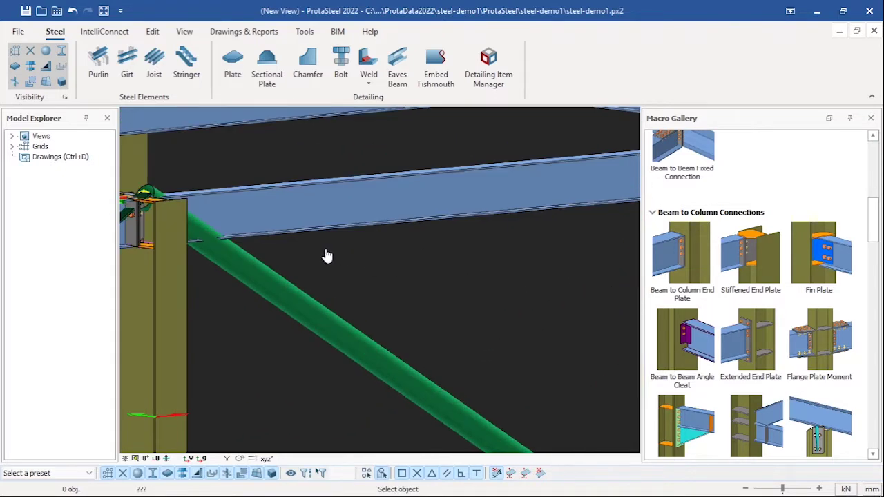
{"action": "scroll", "coordinate": [474, 250], "scroll_direction": "down", "scroll_amount": 3}
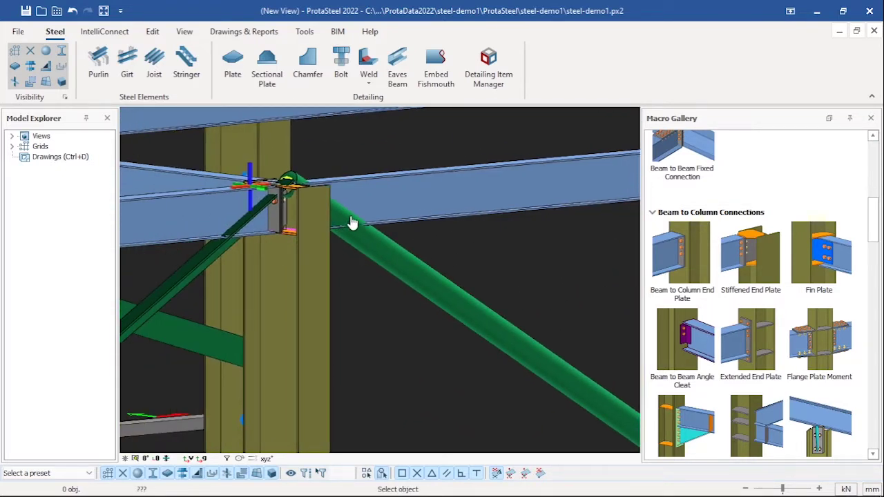
{"action": "left_click", "coordinate": [750, 250]}
{"action": "left_click", "coordinate": [321, 285]}
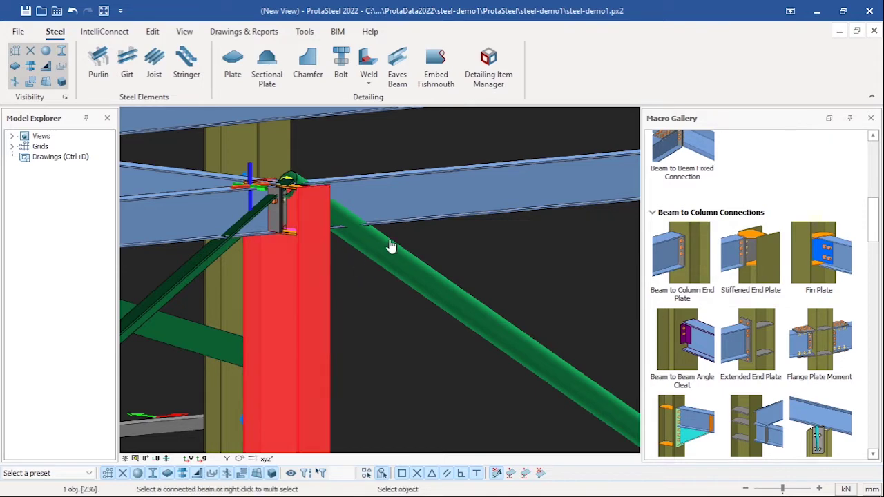
{"action": "left_click", "coordinate": [431, 205]}
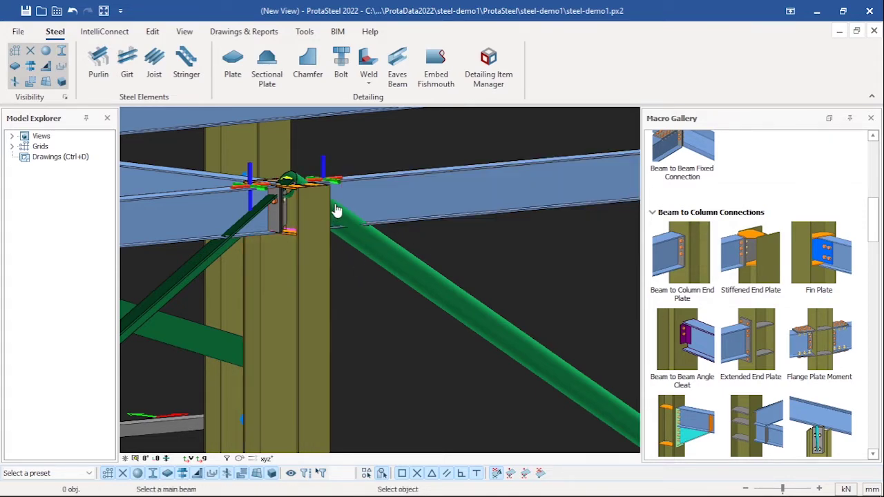
{"action": "scroll", "coordinate": [336, 210], "scroll_direction": "up", "scroll_amount": 4}
{"action": "scroll", "coordinate": [373, 231], "scroll_direction": "down", "scroll_amount": 5}
- Add a stiffened end plate connection between the grid 3 column and the beam continuing away from grid 2
{"action": "middle_click_drag", "start_coordinate": [632, 236], "coordinate": [386, 236]}
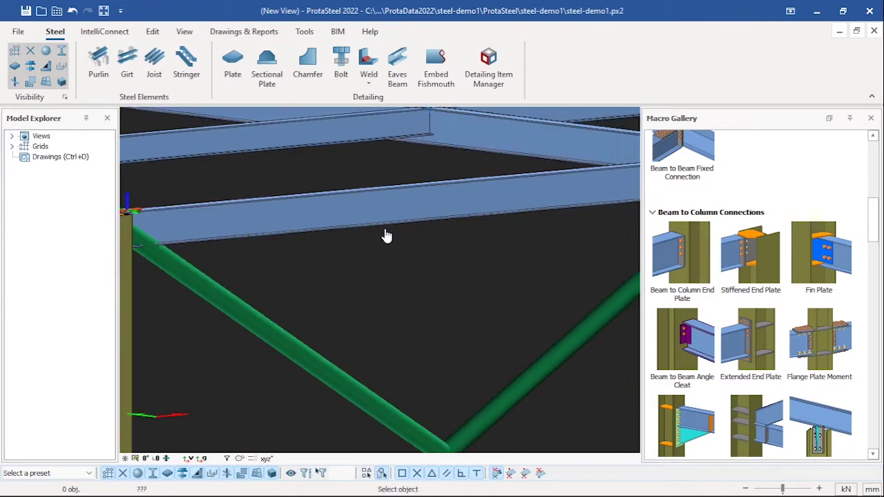
{"action": "middle_click_drag", "start_coordinate": [589, 247], "coordinate": [235, 243]}
{"action": "scroll", "coordinate": [357, 245], "scroll_direction": "down", "scroll_amount": 2}
{"action": "scroll", "coordinate": [357, 242], "scroll_direction": "up", "scroll_amount": 3}
{"action": "scroll", "coordinate": [319, 242], "scroll_direction": "up", "scroll_amount": 3}
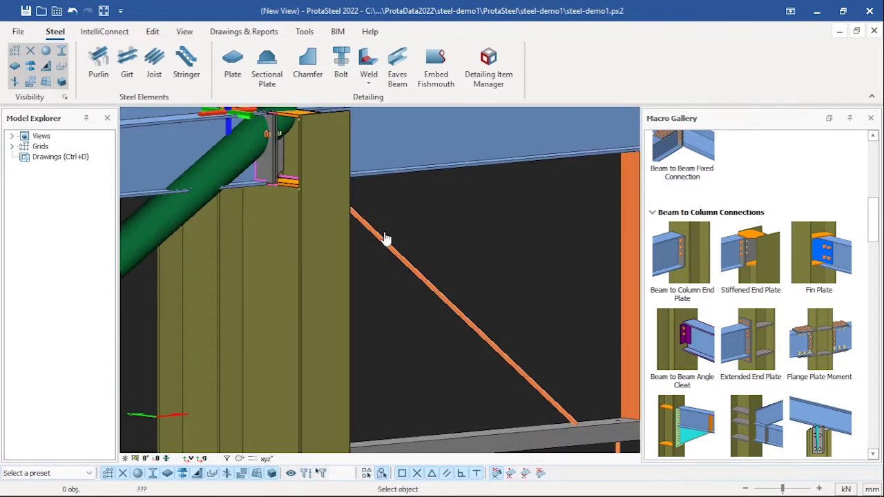
{"action": "left_click", "coordinate": [332, 221]}
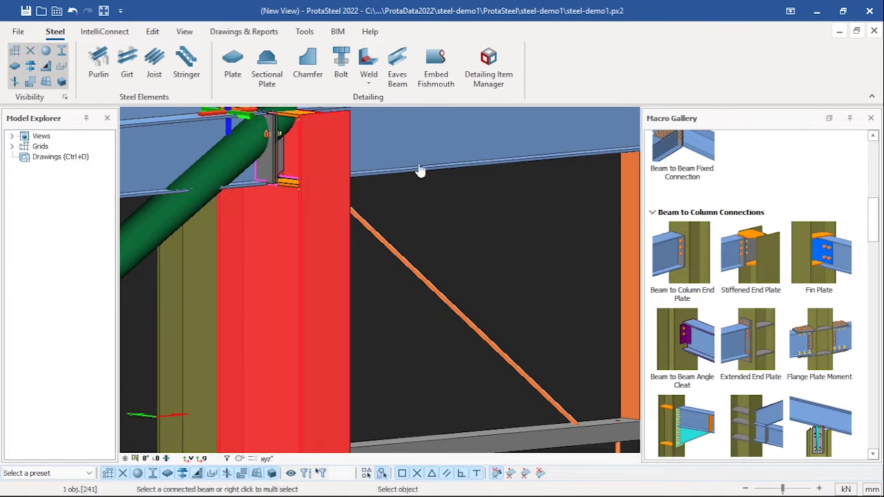
{"action": "left_click", "coordinate": [422, 154]}
- Add a stiffened end plate connection between the grid 4 column and the beam coming from the grid 3 column
{"action": "scroll", "coordinate": [462, 204], "scroll_direction": "down", "scroll_amount": 3}
{"action": "middle_click_drag", "start_coordinate": [395, 219], "coordinate": [182, 255]}
{"action": "middle_click_drag", "start_coordinate": [613, 255], "coordinate": [389, 249]}
{"action": "scroll", "coordinate": [388, 248], "scroll_direction": "up", "scroll_amount": 2}
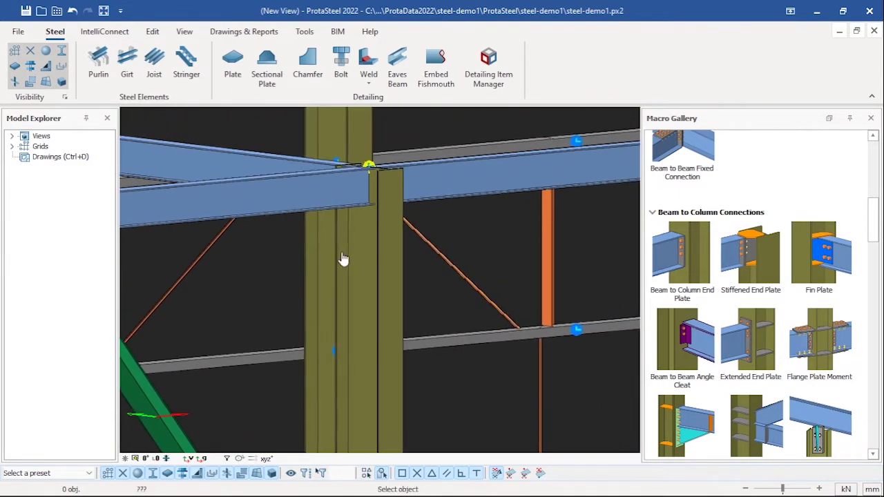
{"action": "scroll", "coordinate": [385, 249], "scroll_direction": "up", "scroll_amount": 1}
{"action": "left_click", "coordinate": [395, 248]}
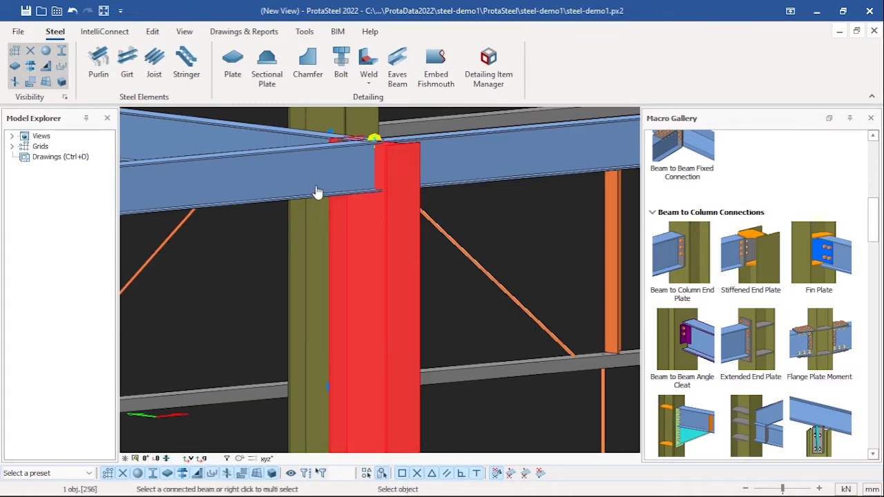
{"action": "left_click", "coordinate": [311, 202]}
- Try to create a stiffened end plate between the first column beyond grid 4 and the continuous beam running past it
{"action": "scroll", "coordinate": [395, 245], "scroll_direction": "down", "scroll_amount": 2}
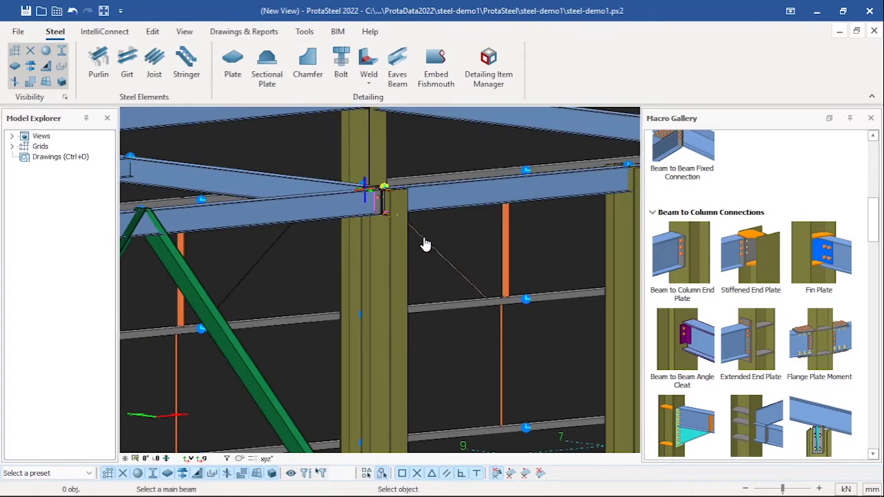
{"action": "scroll", "coordinate": [424, 245], "scroll_direction": "up", "scroll_amount": 1}
{"action": "scroll", "coordinate": [396, 244], "scroll_direction": "up", "scroll_amount": 2}
{"action": "scroll", "coordinate": [402, 250], "scroll_direction": "down", "scroll_amount": 2}
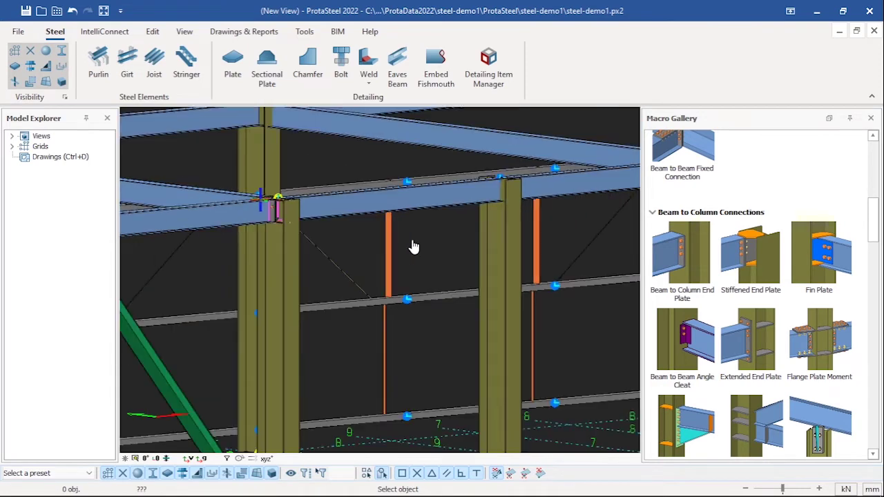
{"action": "middle_click_drag", "start_coordinate": [490, 248], "coordinate": [346, 272]}
{"action": "scroll", "coordinate": [351, 252], "scroll_direction": "up", "scroll_amount": 3}
{"action": "left_click", "coordinate": [348, 245]}
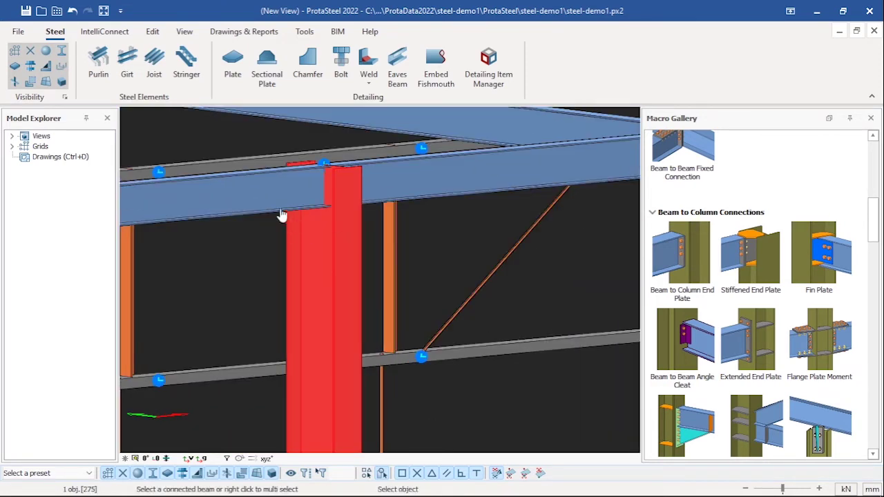
{"action": "left_click", "coordinate": [272, 209]}
{"action": "scroll", "coordinate": [319, 246], "scroll_direction": "down", "scroll_amount": 3}
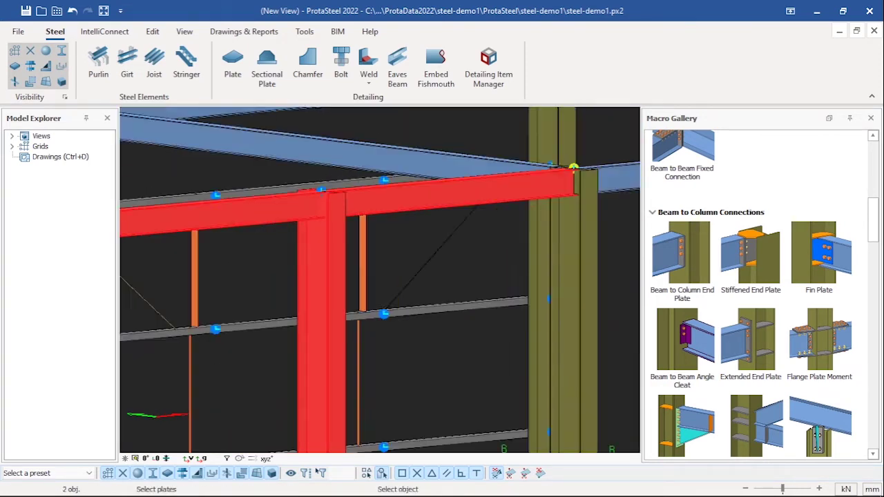
{"action": "scroll", "coordinate": [339, 248], "scroll_direction": "up", "scroll_amount": 3}
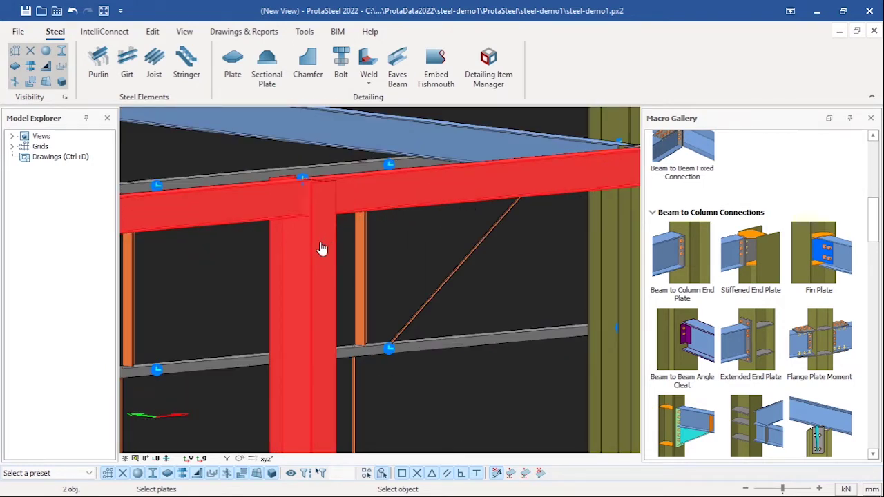
{"action": "right_click", "coordinate": [407, 265]}
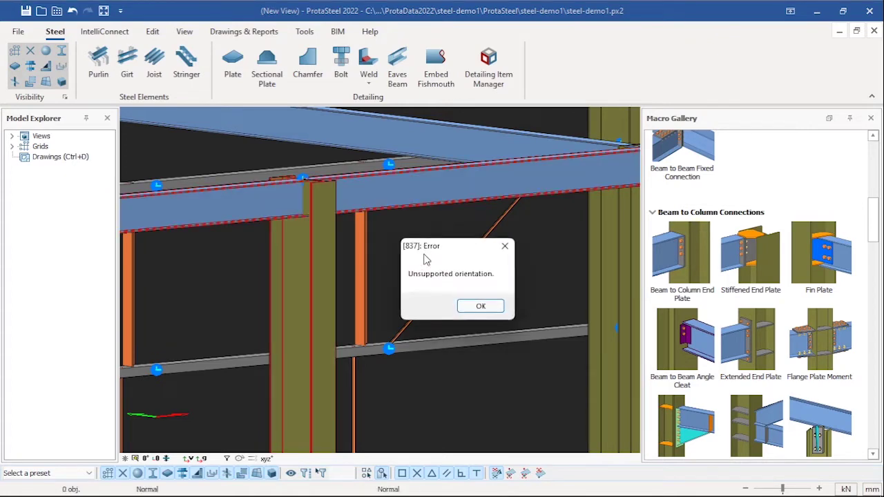
{"action": "left_click", "coordinate": [505, 251]}
- Create a stiffened end plate connection between the second column beyond grid 4 and the beam coming from the grid 4 side
{"action": "scroll", "coordinate": [458, 272], "scroll_direction": "down", "scroll_amount": 3}
{"action": "middle_click_drag", "start_coordinate": [449, 266], "coordinate": [312, 266]}
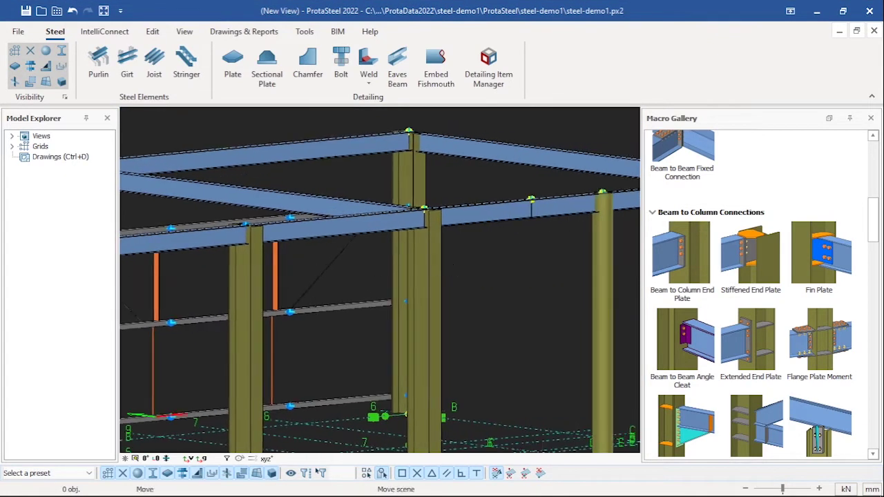
{"action": "middle_click_drag", "start_coordinate": [485, 267], "coordinate": [442, 266]}
{"action": "scroll", "coordinate": [446, 272], "scroll_direction": "up", "scroll_amount": 2}
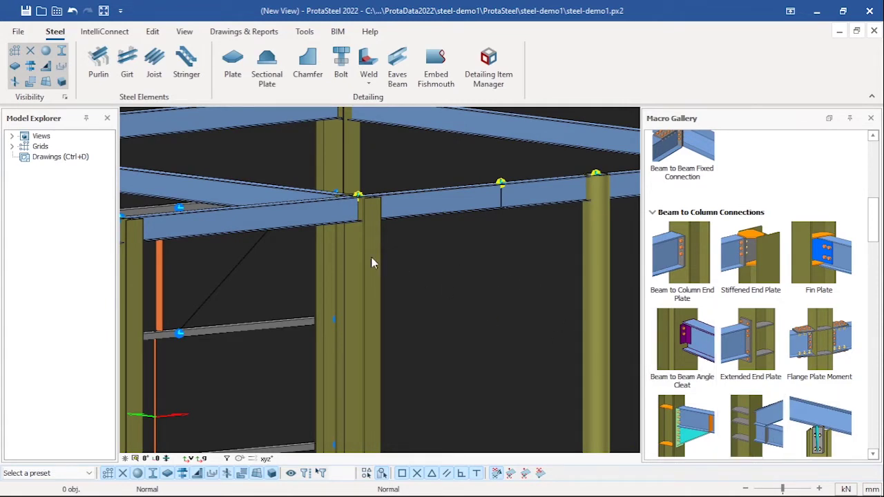
{"action": "scroll", "coordinate": [371, 261], "scroll_direction": "down", "scroll_amount": 1}
{"action": "scroll", "coordinate": [373, 259], "scroll_direction": "down", "scroll_amount": 2}
{"action": "scroll", "coordinate": [366, 252], "scroll_direction": "up", "scroll_amount": 4}
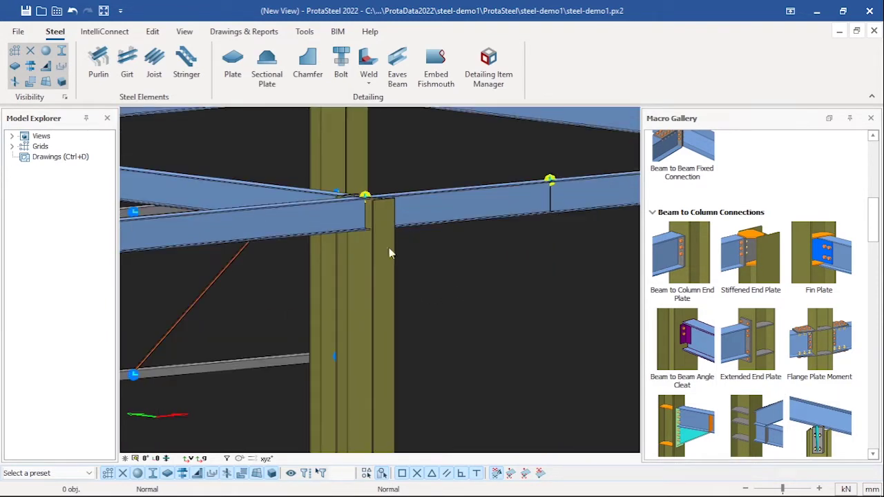
{"action": "left_click", "coordinate": [769, 309]}
{"action": "scroll", "coordinate": [402, 237], "scroll_direction": "up", "scroll_amount": 2}
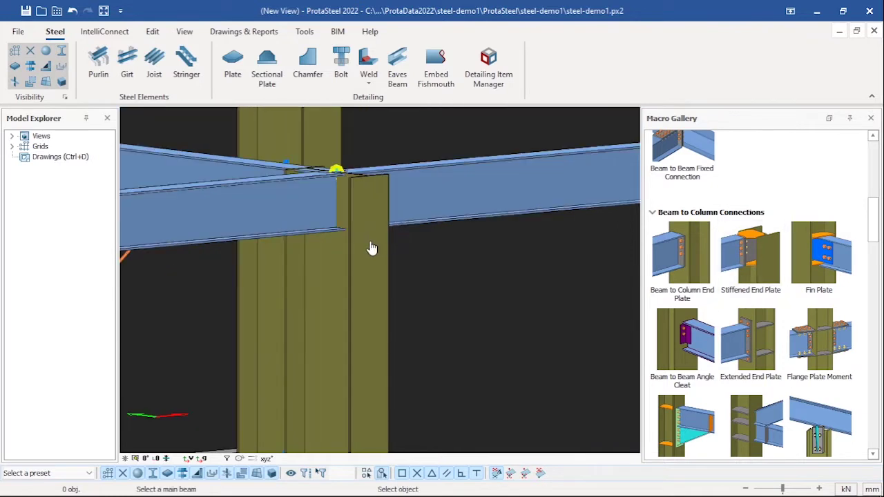
{"action": "left_click", "coordinate": [368, 250]}
{"action": "left_click", "coordinate": [296, 217]}
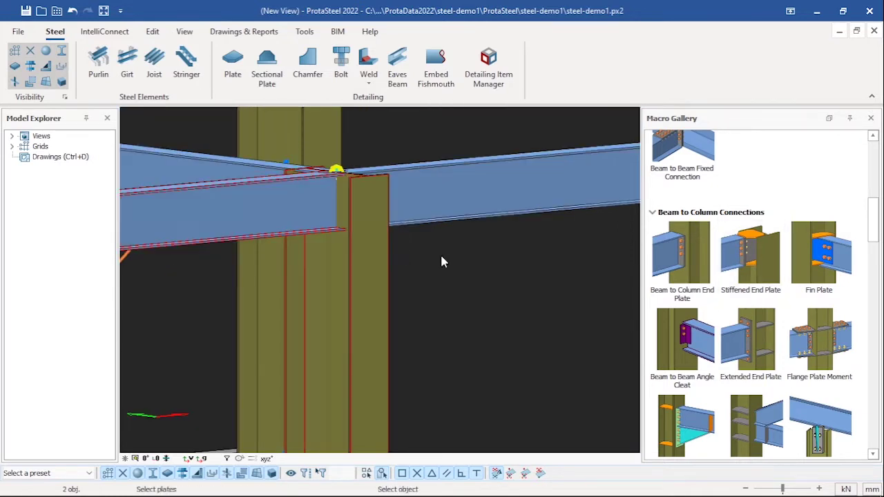
- Add a stiffened end plate connection on the opposite side of the same column, joining the beam that continues toward the round column
{"action": "left_click", "coordinate": [371, 256]}
{"action": "left_click", "coordinate": [451, 213]}
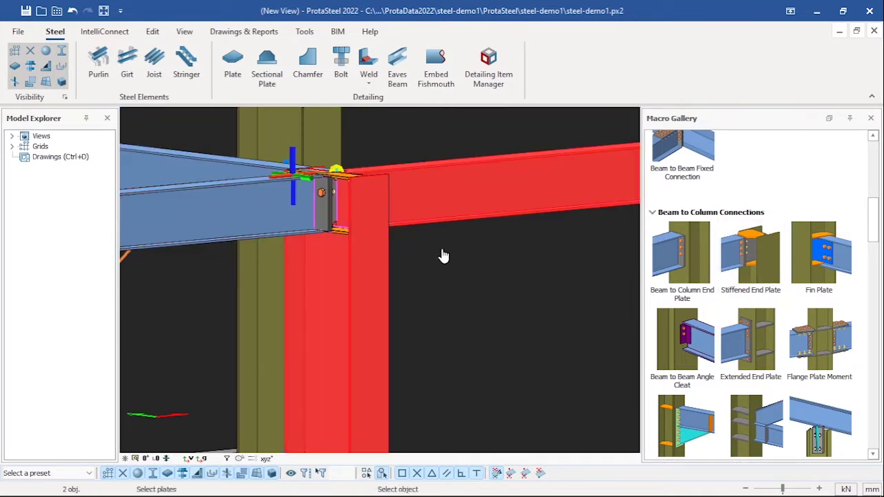
{"action": "scroll", "coordinate": [473, 265], "scroll_direction": "down", "scroll_amount": 2}
- Try to connect the last beam segment to the end corner column, picking the beam as the main member
{"action": "middle_click_drag", "start_coordinate": [595, 278], "coordinate": [328, 296]}
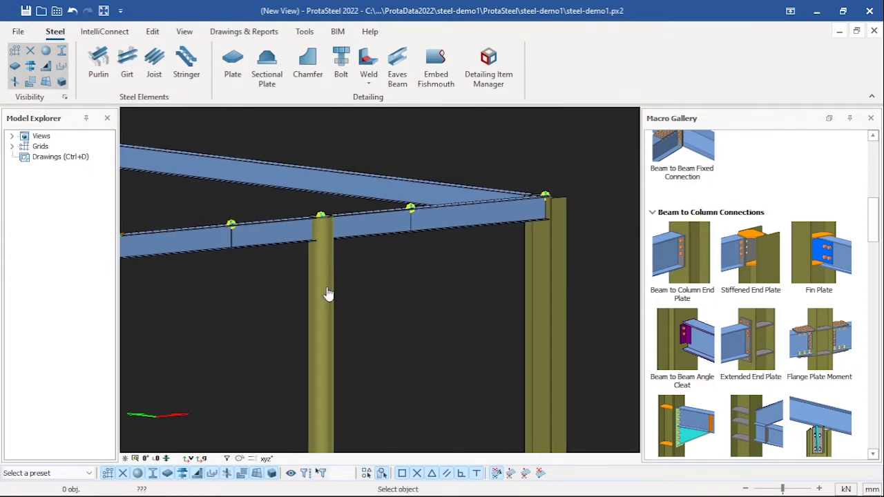
{"action": "middle_click_drag", "start_coordinate": [413, 283], "coordinate": [336, 307]}
{"action": "scroll", "coordinate": [428, 272], "scroll_direction": "up", "scroll_amount": 2}
{"action": "left_click", "coordinate": [412, 237]}
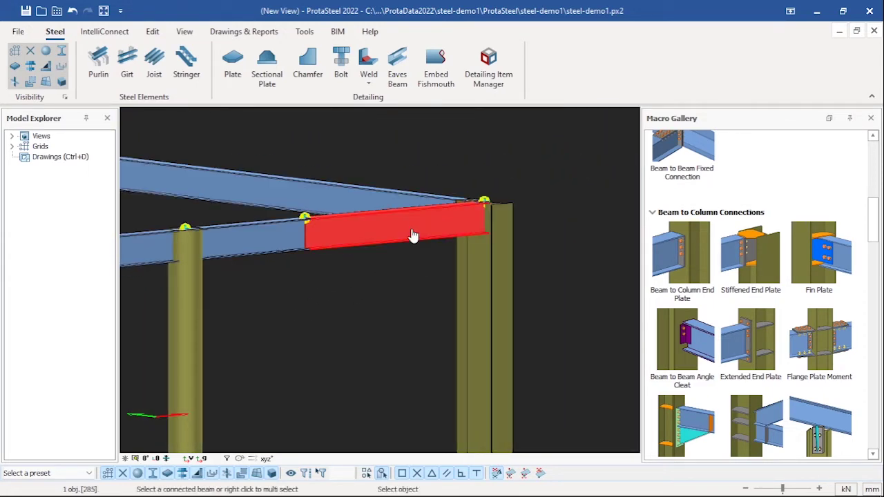
{"action": "left_click", "coordinate": [504, 240]}
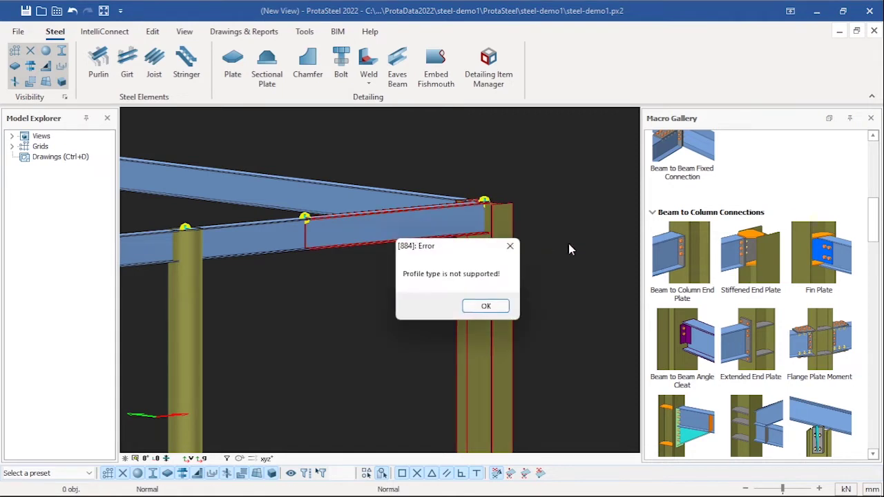
{"action": "left_click", "coordinate": [510, 246]}
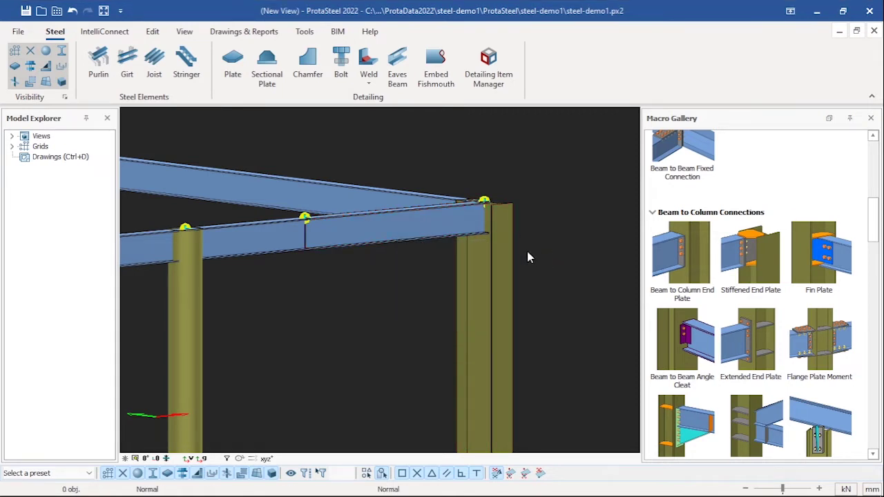
- Create an end plate connection at the end corner column, with the column as main member and the last beam segment connected
{"action": "left_click", "coordinate": [657, 263]}
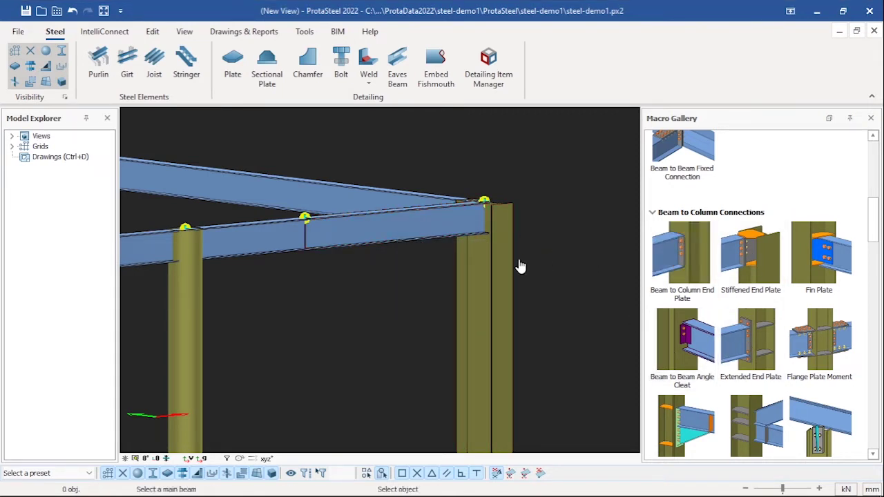
{"action": "left_click", "coordinate": [487, 264]}
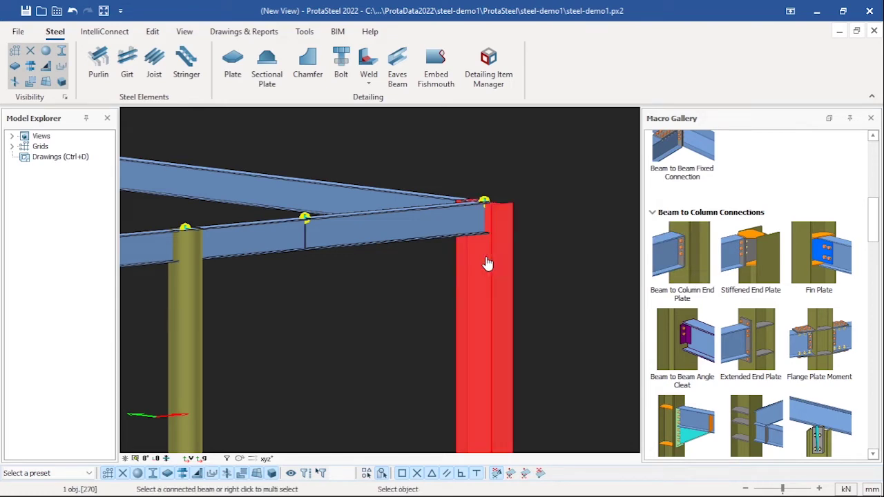
{"action": "left_click", "coordinate": [430, 235]}
{"action": "scroll", "coordinate": [426, 237], "scroll_direction": "down", "scroll_amount": 5}
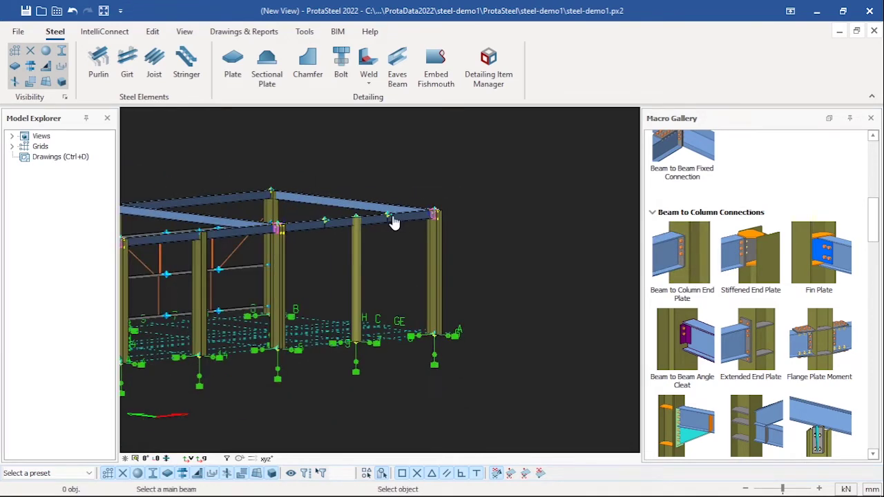
- Look back along the braced long side over the finished beam-to-column joints and examine the base of the grid 1 column
{"action": "middle_click_drag", "start_coordinate": [290, 253], "coordinate": [416, 241]}
{"action": "scroll", "coordinate": [355, 256], "scroll_direction": "up", "scroll_amount": 1}
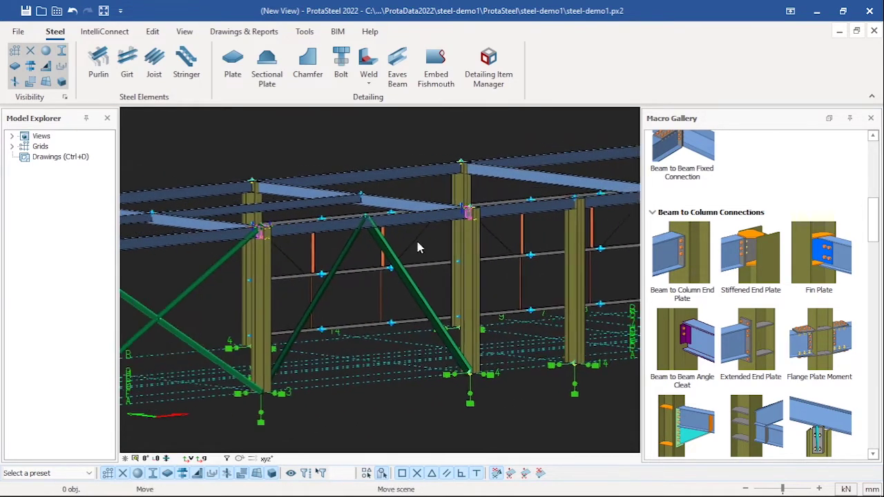
{"action": "middle_click_drag", "start_coordinate": [313, 244], "coordinate": [437, 253]}
{"action": "scroll", "coordinate": [355, 253], "scroll_direction": "down", "scroll_amount": 3}
{"action": "middle_click_drag", "start_coordinate": [355, 253], "coordinate": [497, 249]}
{"action": "scroll", "coordinate": [310, 273], "scroll_direction": "up", "scroll_amount": 2}
{"action": "scroll", "coordinate": [312, 279], "scroll_direction": "up", "scroll_amount": 2}
{"action": "middle_click_drag", "start_coordinate": [312, 279], "coordinate": [470, 256]}
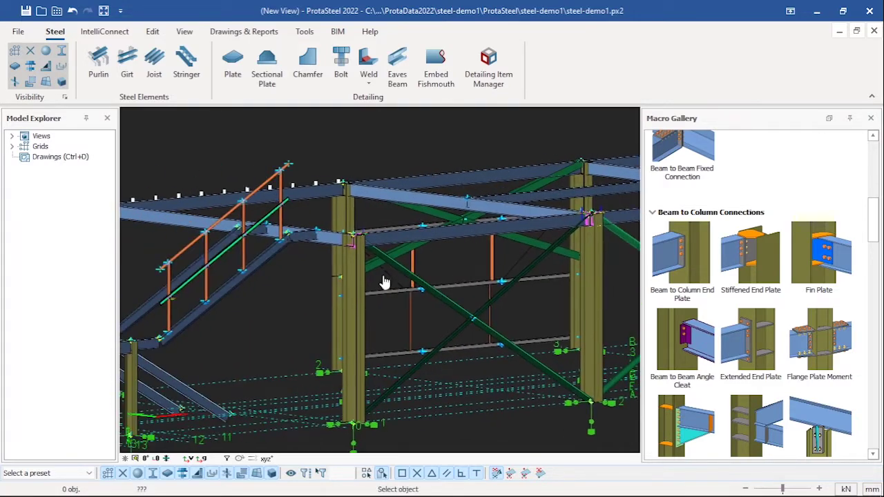
{"action": "scroll", "coordinate": [313, 277], "scroll_direction": "down", "scroll_amount": 3}
{"action": "middle_click_drag", "start_coordinate": [337, 264], "coordinate": [360, 252]}
{"action": "scroll", "coordinate": [428, 270], "scroll_direction": "up", "scroll_amount": 2}
{"action": "scroll", "coordinate": [360, 252], "scroll_direction": "up", "scroll_amount": 2}
{"action": "scroll", "coordinate": [366, 254], "scroll_direction": "down", "scroll_amount": 4}
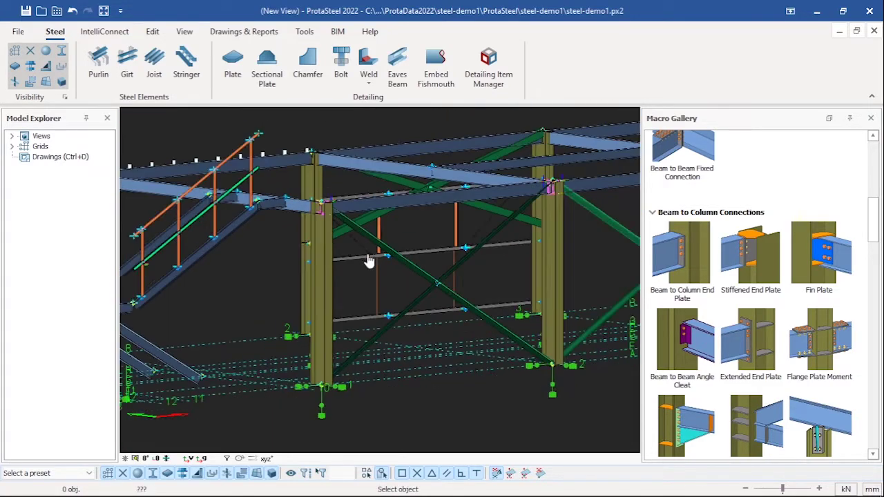
{"action": "scroll", "coordinate": [332, 311], "scroll_direction": "up", "scroll_amount": 6}
{"action": "scroll", "coordinate": [330, 278], "scroll_direction": "down", "scroll_amount": 2}
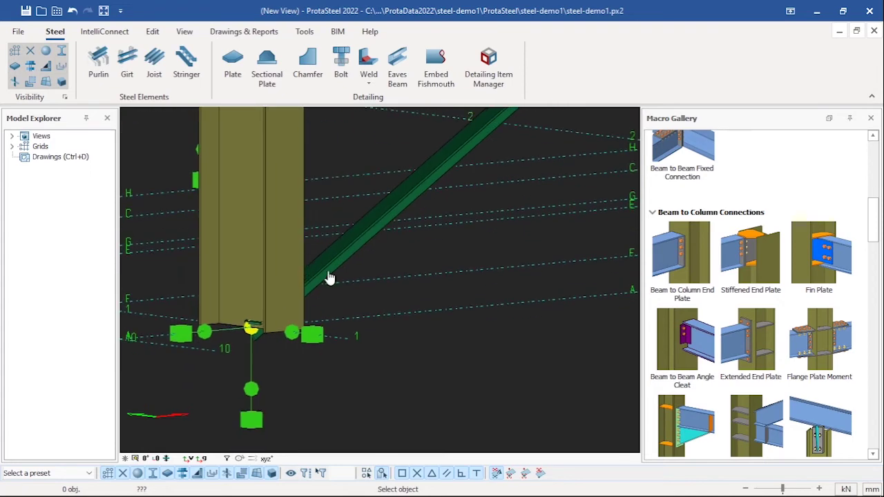
{"action": "scroll", "coordinate": [656, 273], "scroll_direction": "down", "scroll_amount": 1}
- Review the base plate macros and create a stiffened Base Plate connection at the foot of the grid 1 column
{"action": "scroll", "coordinate": [760, 290], "scroll_direction": "down", "scroll_amount": 10}
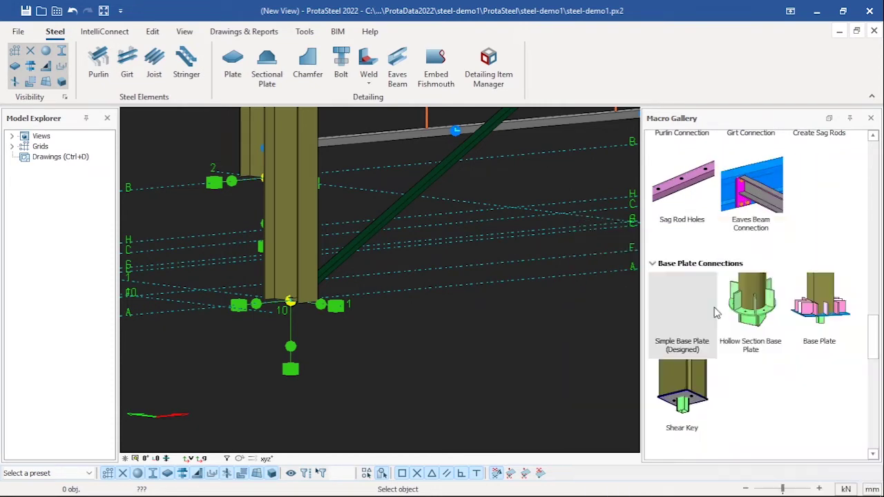
{"action": "mouse_move", "coordinate": [700, 316]}
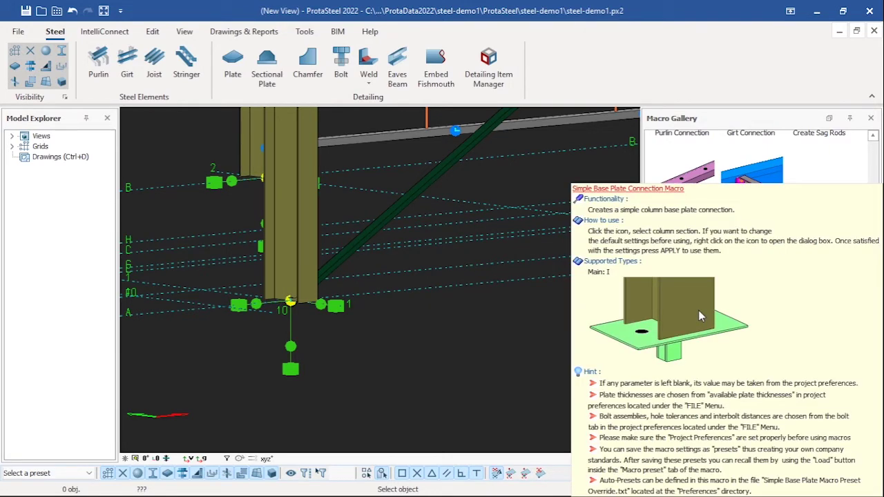
{"action": "mouse_move", "coordinate": [794, 318]}
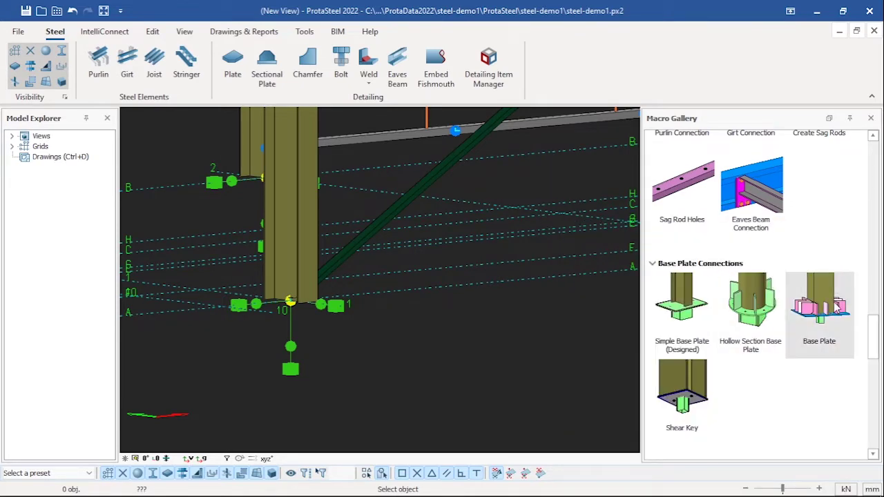
{"action": "scroll", "coordinate": [424, 233], "scroll_direction": "down", "scroll_amount": 3}
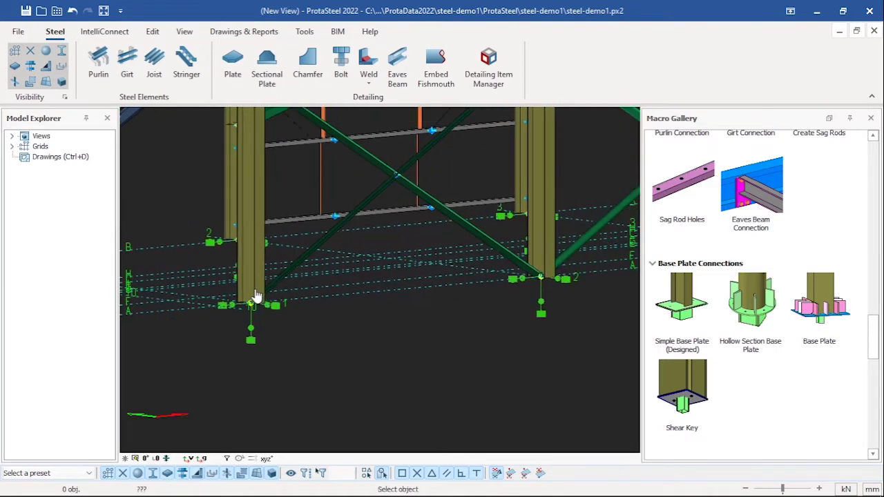
{"action": "scroll", "coordinate": [257, 297], "scroll_direction": "up", "scroll_amount": 10}
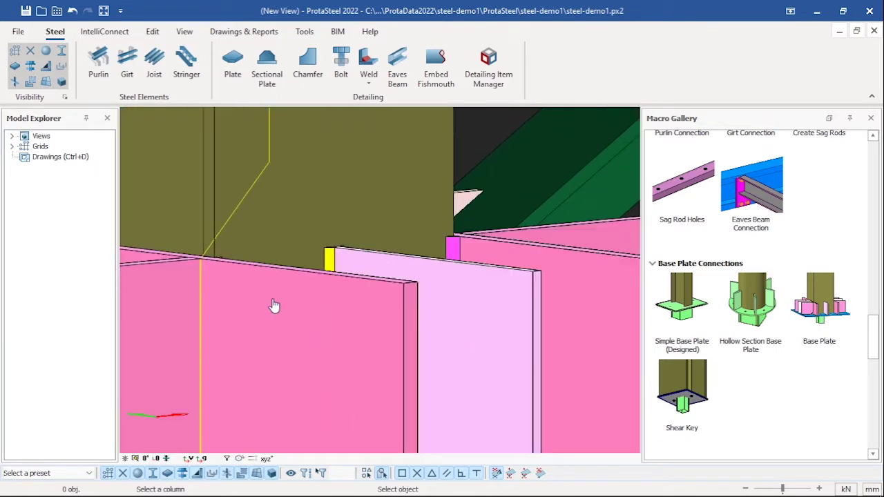
{"action": "scroll", "coordinate": [274, 306], "scroll_direction": "down", "scroll_amount": 10}
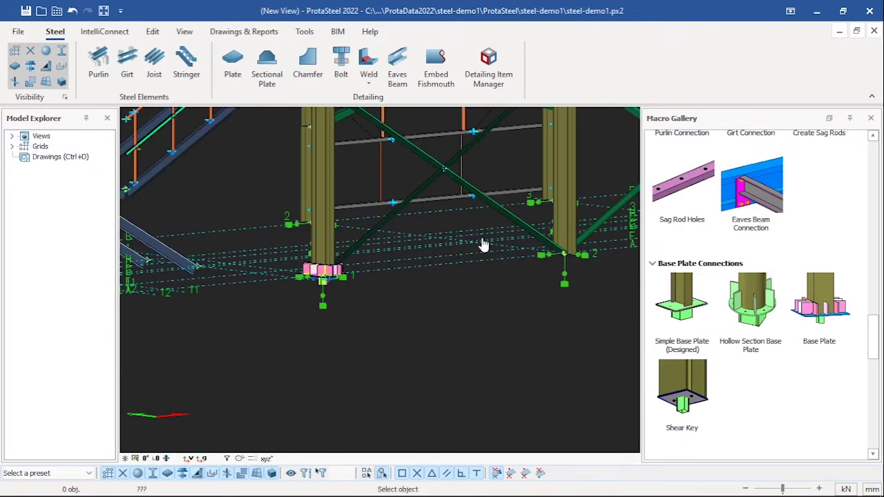
- Add the same Base Plate connection to the feet of the grid 2, grid 3 and grid 4 columns along the braced side
{"action": "scroll", "coordinate": [401, 265], "scroll_direction": "up", "scroll_amount": 8}
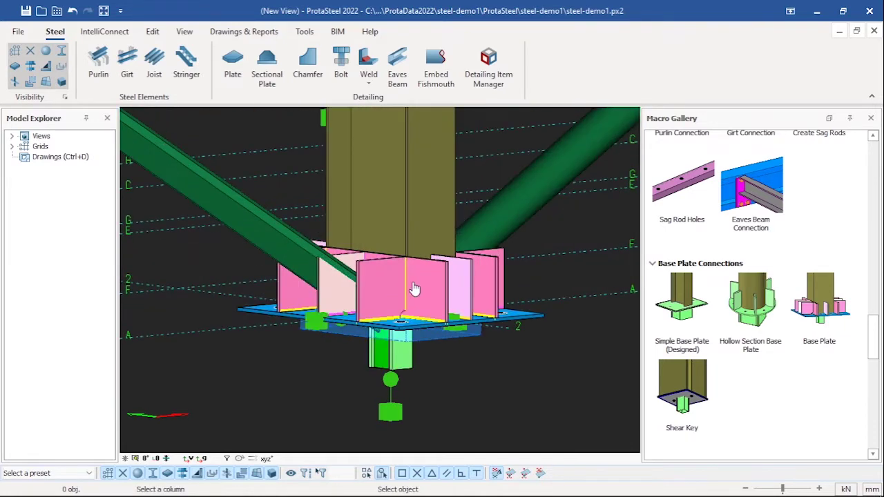
{"action": "scroll", "coordinate": [414, 289], "scroll_direction": "down", "scroll_amount": 8}
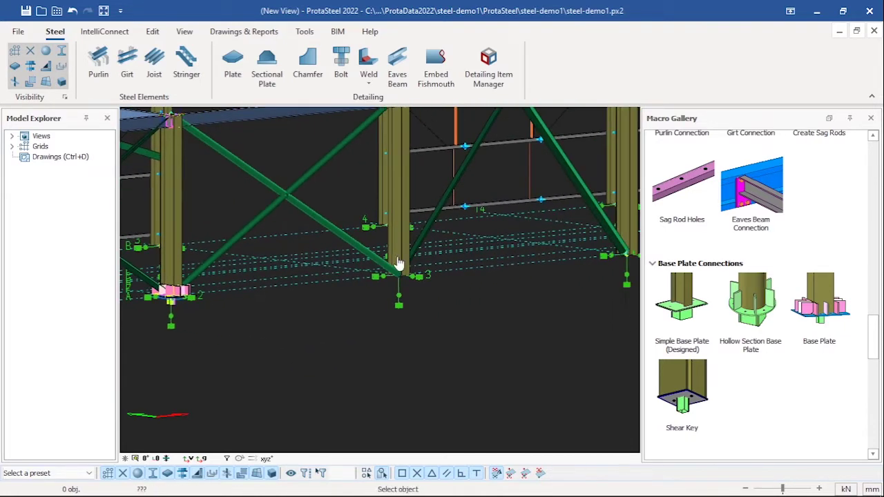
{"action": "scroll", "coordinate": [398, 264], "scroll_direction": "up", "scroll_amount": 3}
{"action": "left_click", "coordinate": [395, 264]}
{"action": "scroll", "coordinate": [470, 274], "scroll_direction": "down", "scroll_amount": 5}
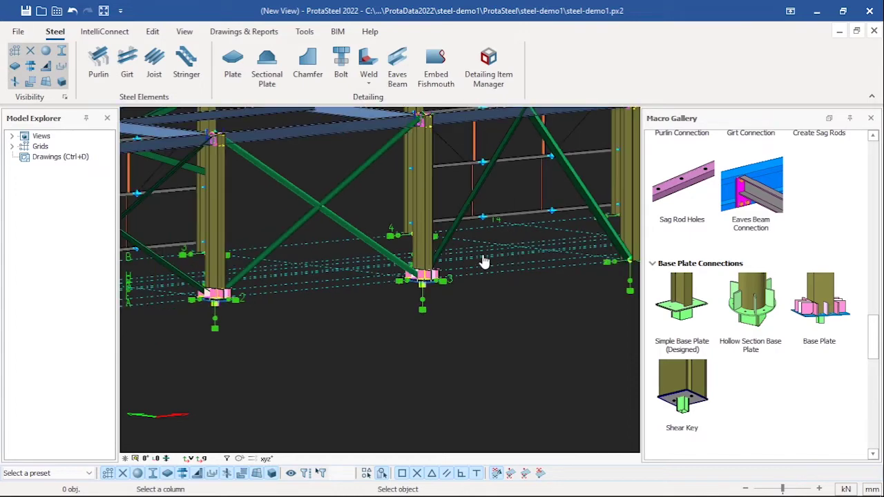
{"action": "scroll", "coordinate": [484, 261], "scroll_direction": "up", "scroll_amount": 4}
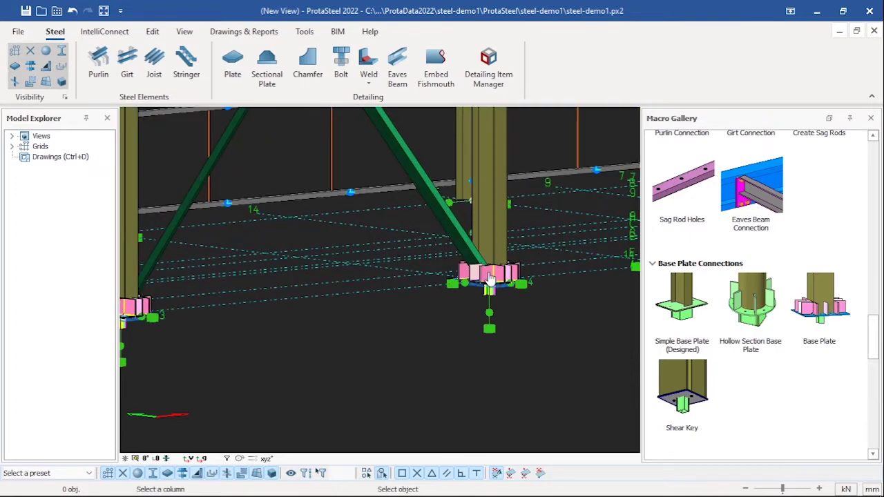
- Add the same Base Plate connection to the foot of the grid 14 column, between the grid 4 and grid 5 columns
{"action": "scroll", "coordinate": [489, 278], "scroll_direction": "up", "scroll_amount": 2}
{"action": "scroll", "coordinate": [489, 278], "scroll_direction": "down", "scroll_amount": 5}
{"action": "scroll", "coordinate": [429, 277], "scroll_direction": "up", "scroll_amount": 4}
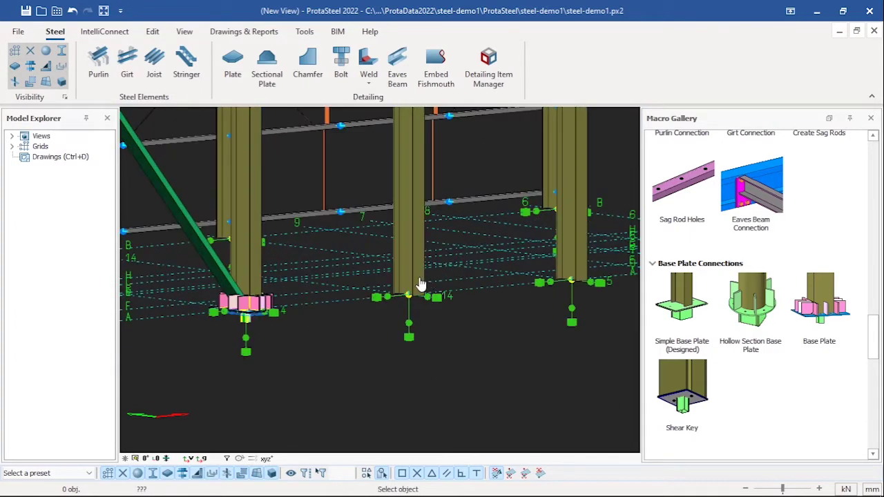
{"action": "scroll", "coordinate": [433, 285], "scroll_direction": "down", "scroll_amount": 2}
{"action": "scroll", "coordinate": [419, 284], "scroll_direction": "down", "scroll_amount": 1}
{"action": "middle_click_drag", "start_coordinate": [416, 280], "coordinate": [348, 290]}
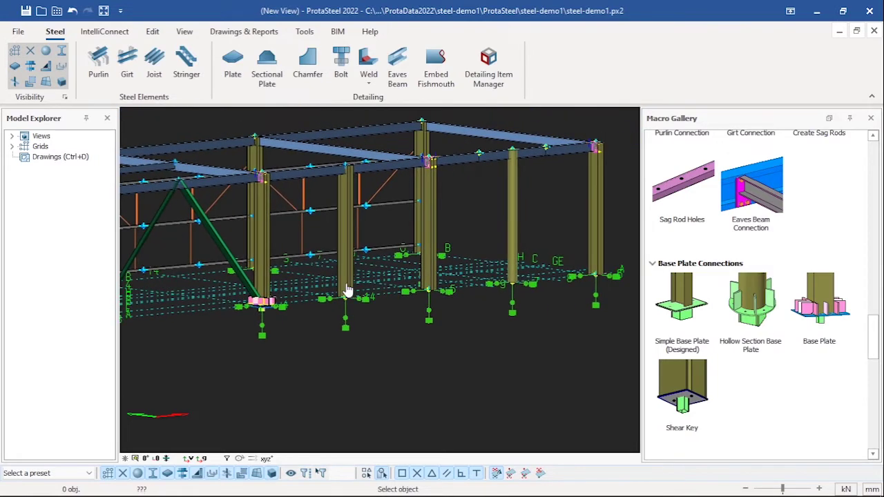
{"action": "scroll", "coordinate": [349, 289], "scroll_direction": "up", "scroll_amount": 2}
{"action": "scroll", "coordinate": [375, 288], "scroll_direction": "down", "scroll_amount": 3}
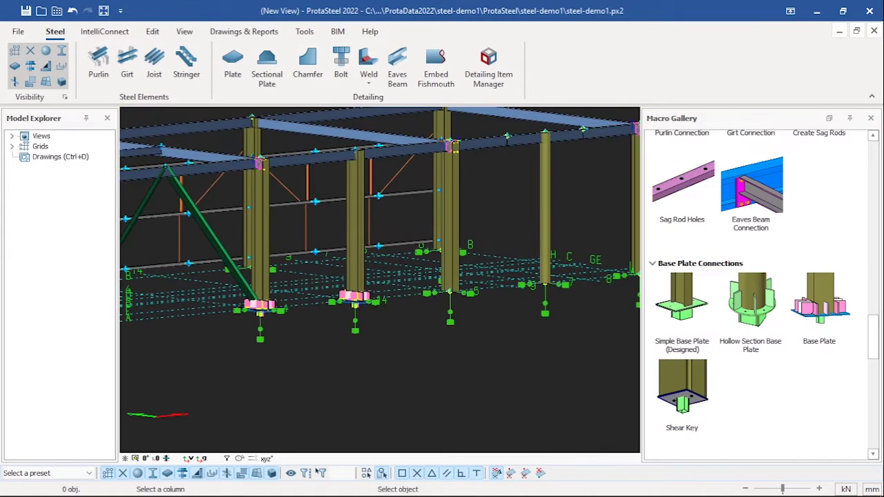
- Add the same Base Plate connection to the feet of the grid 5 column and the grid 6 corner column
{"action": "scroll", "coordinate": [421, 299], "scroll_direction": "up", "scroll_amount": 4}
{"action": "middle_click_drag", "start_coordinate": [413, 296], "coordinate": [335, 288]}
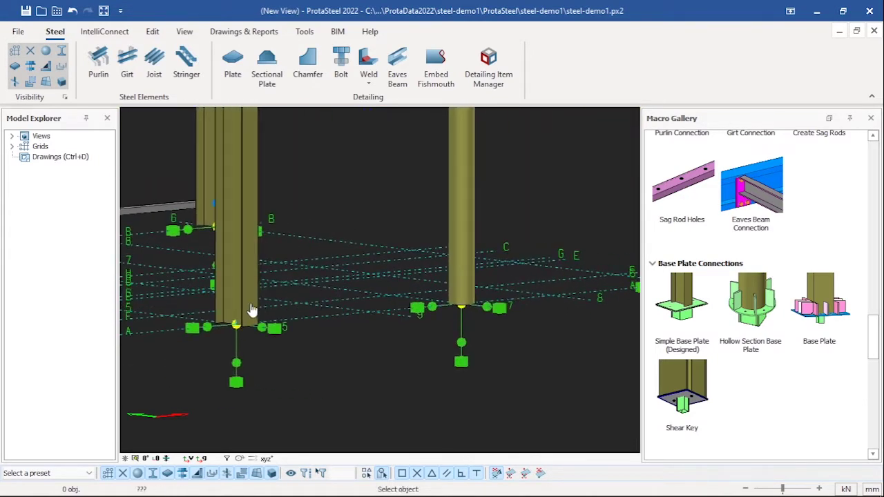
{"action": "left_click", "coordinate": [251, 306]}
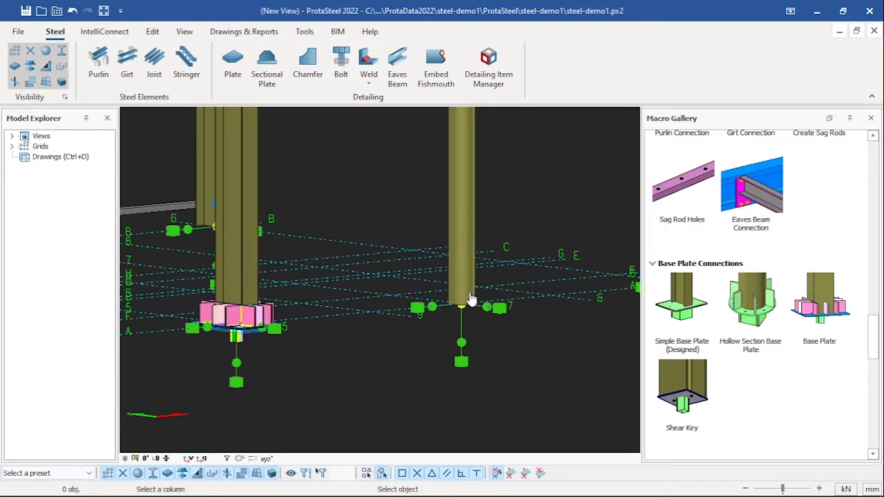
{"action": "scroll", "coordinate": [497, 281], "scroll_direction": "down", "scroll_amount": 4}
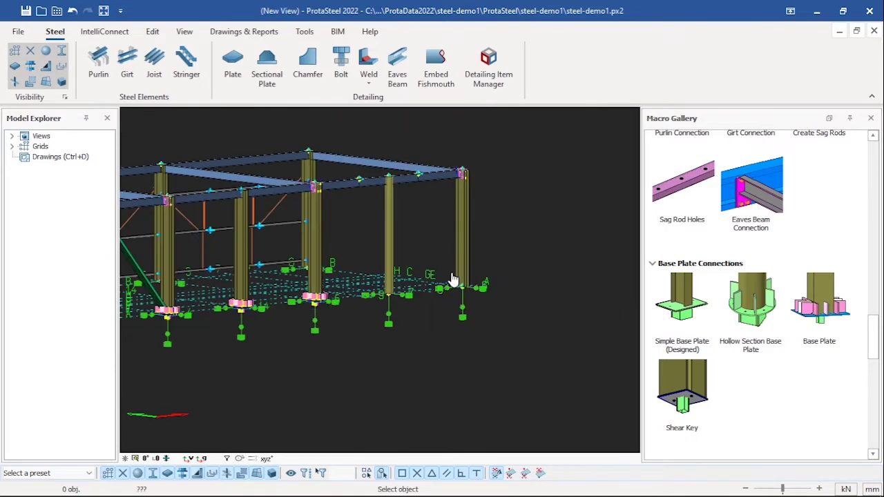
{"action": "scroll", "coordinate": [456, 284], "scroll_direction": "up", "scroll_amount": 5}
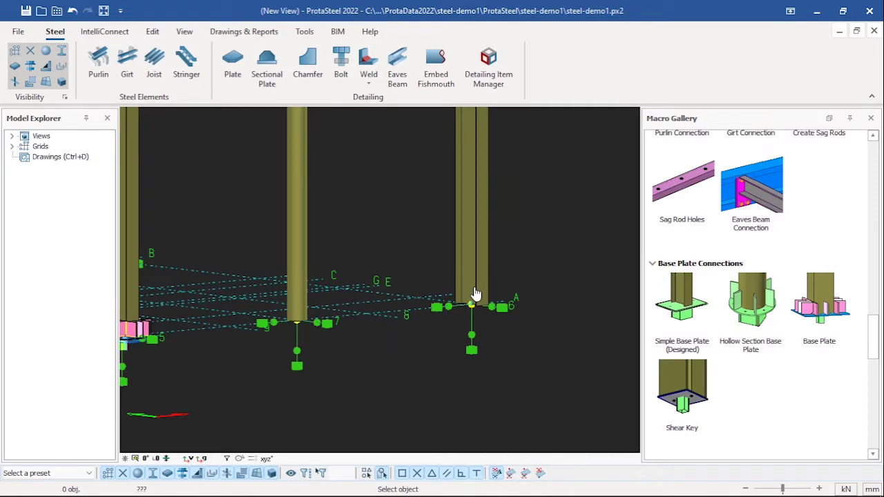
{"action": "left_click", "coordinate": [474, 294]}
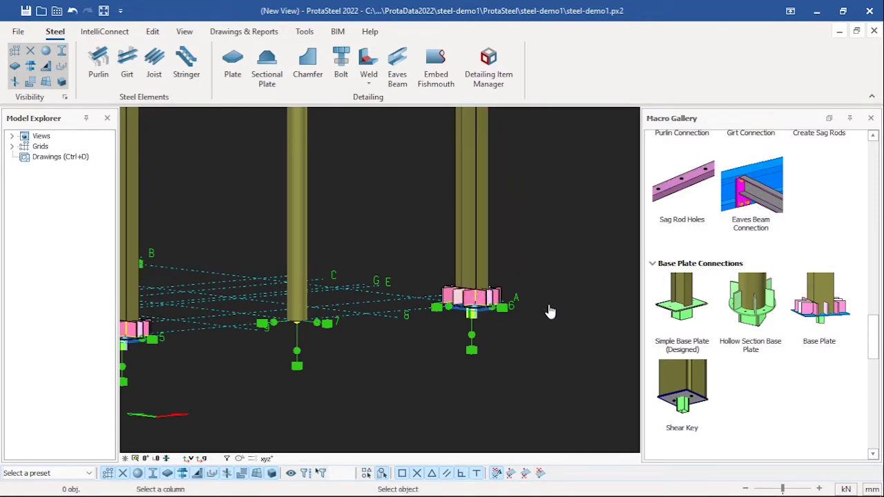
- Create a Hollow Section Base Plate connection at the foot of the round grid 7 column and end the macro command
{"action": "left_click", "coordinate": [297, 314]}
{"action": "scroll", "coordinate": [298, 316], "scroll_direction": "up", "scroll_amount": 8}
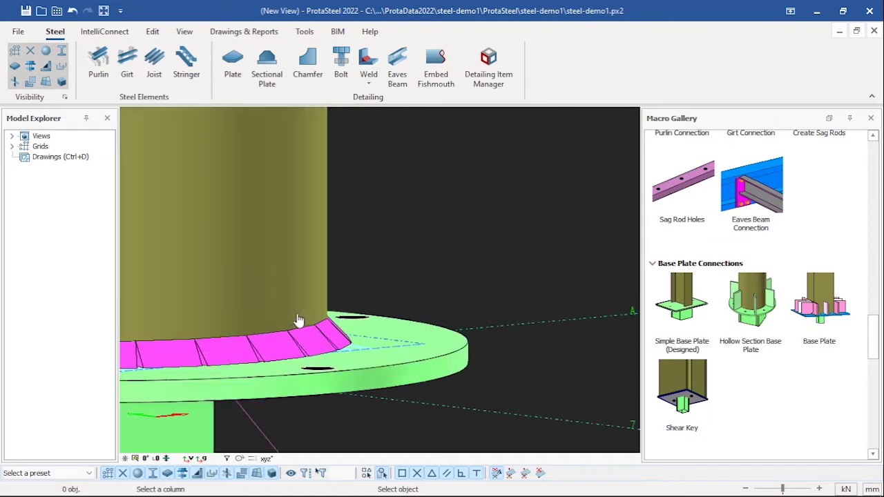
{"action": "scroll", "coordinate": [299, 319], "scroll_direction": "down", "scroll_amount": 8}
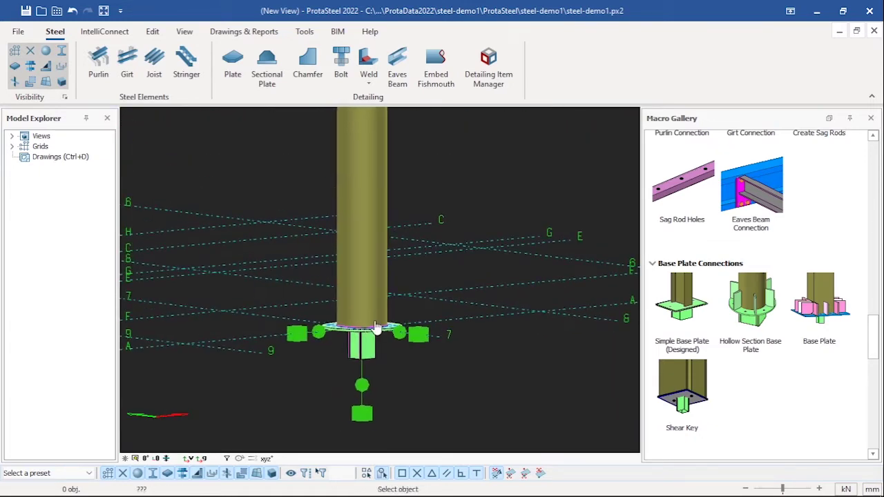
{"action": "scroll", "coordinate": [398, 302], "scroll_direction": "down", "scroll_amount": 1}
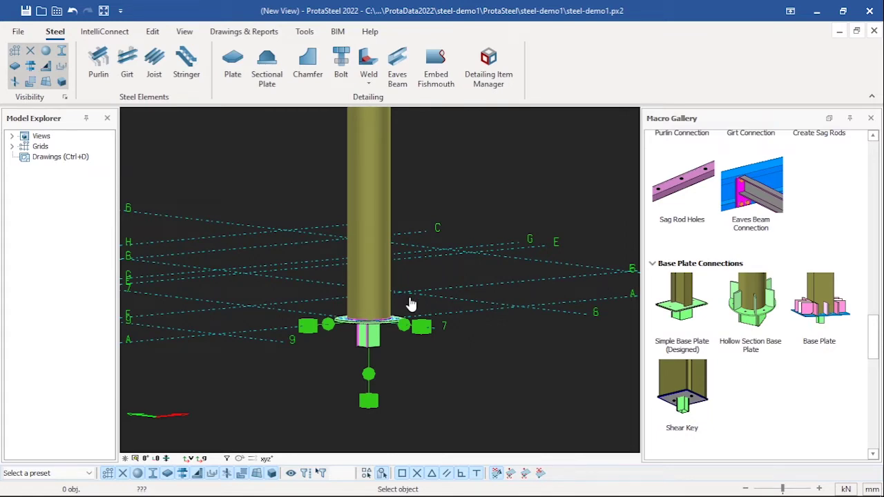
{"action": "scroll", "coordinate": [404, 311], "scroll_direction": "up", "scroll_amount": 4}
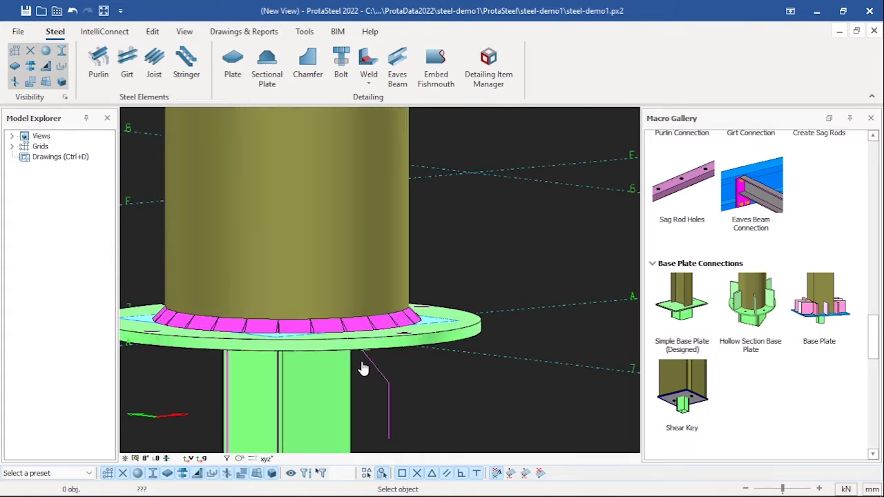
{"action": "scroll", "coordinate": [379, 290], "scroll_direction": "down", "scroll_amount": 2}
{"action": "scroll", "coordinate": [345, 335], "scroll_direction": "up", "scroll_amount": 3}
{"action": "scroll", "coordinate": [336, 306], "scroll_direction": "down", "scroll_amount": 4}
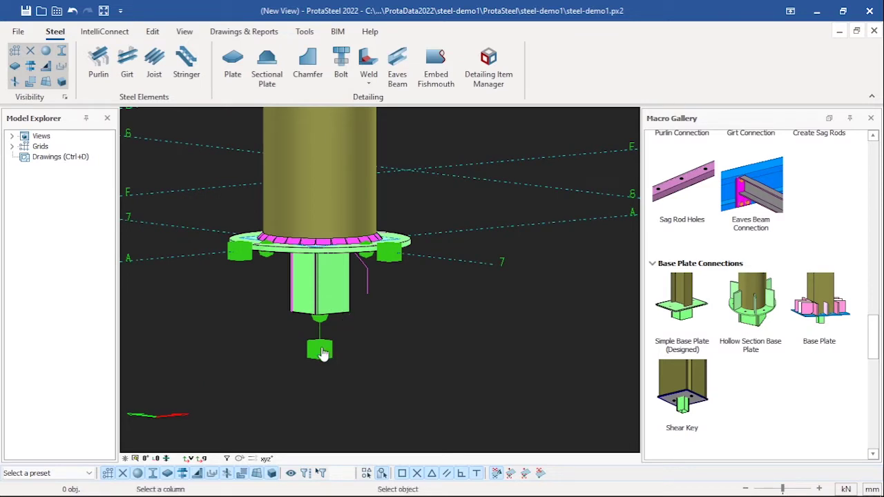
{"action": "key", "text": "Escape"}
{"action": "right_click", "coordinate": [453, 326]}
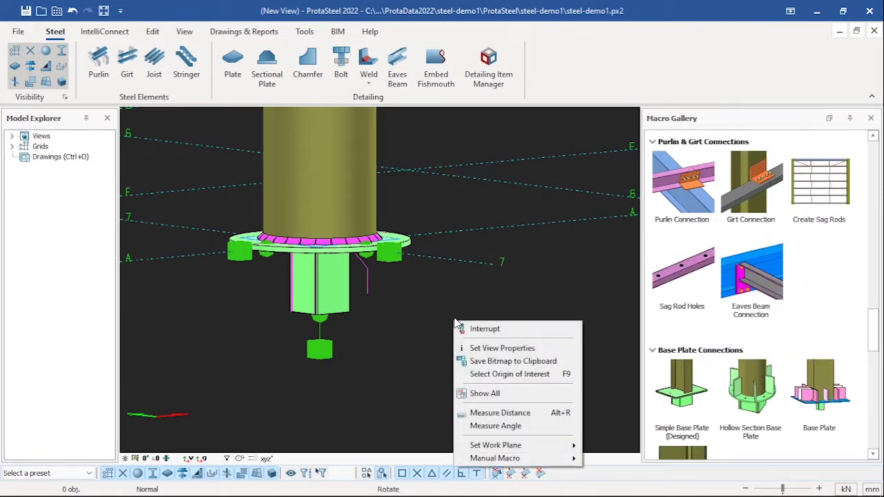
{"action": "left_click", "coordinate": [475, 329]}
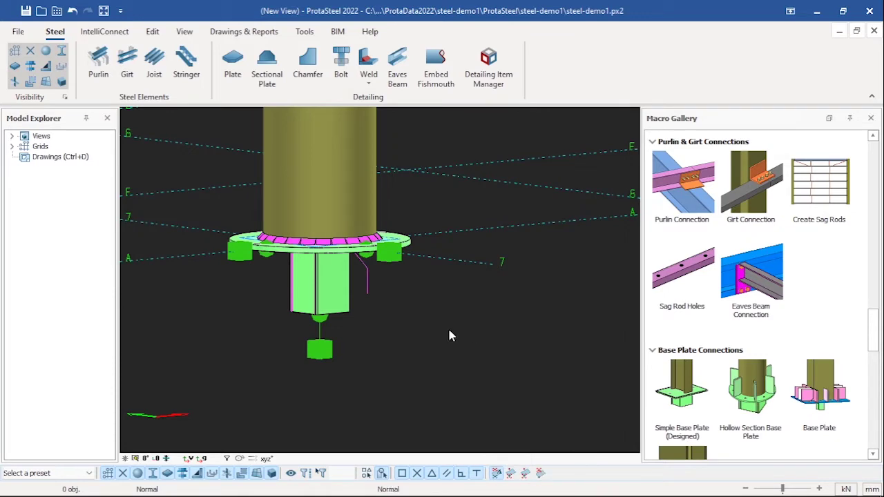
- Check the properties of the joint support under the round column and the geometry settings of its circular base plate
{"action": "double_click", "coordinate": [314, 353]}
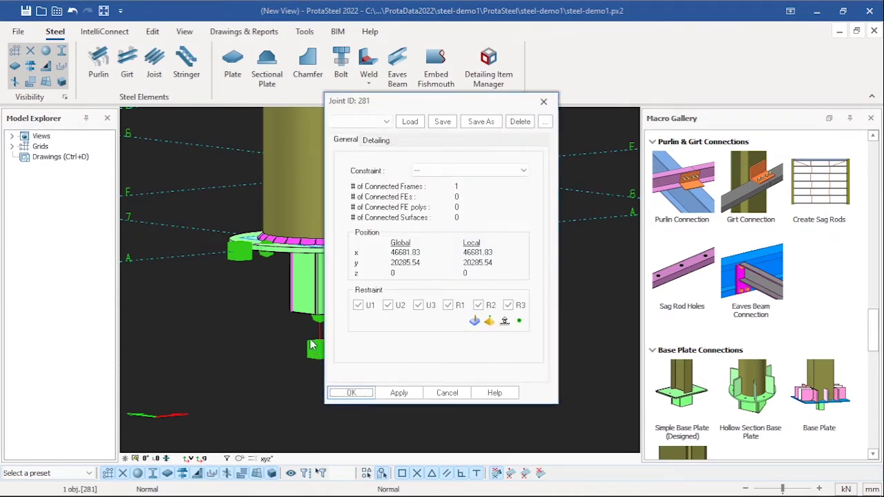
{"action": "left_click", "coordinate": [543, 101]}
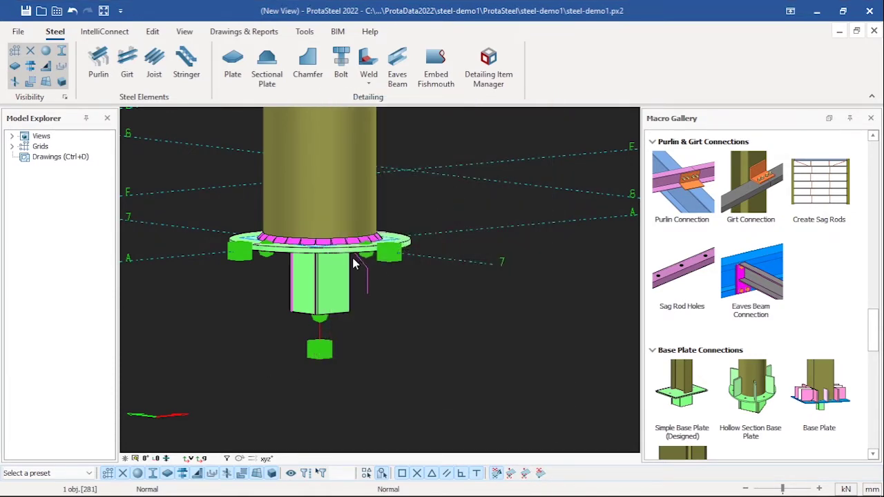
{"action": "scroll", "coordinate": [354, 264], "scroll_direction": "up", "scroll_amount": 3}
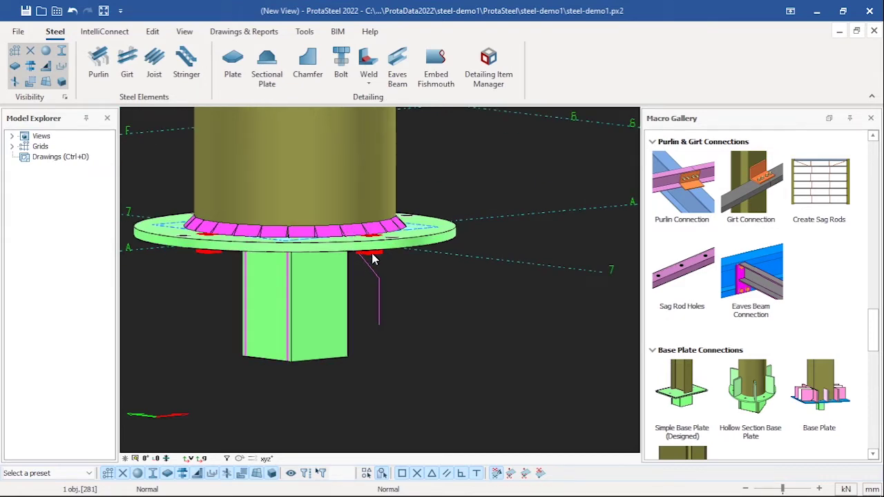
{"action": "double_click", "coordinate": [372, 259]}
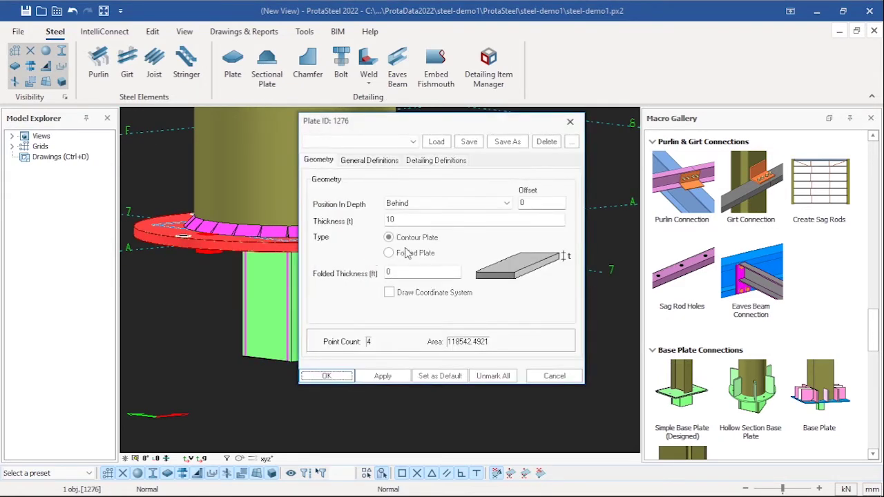
{"action": "left_click", "coordinate": [570, 121]}
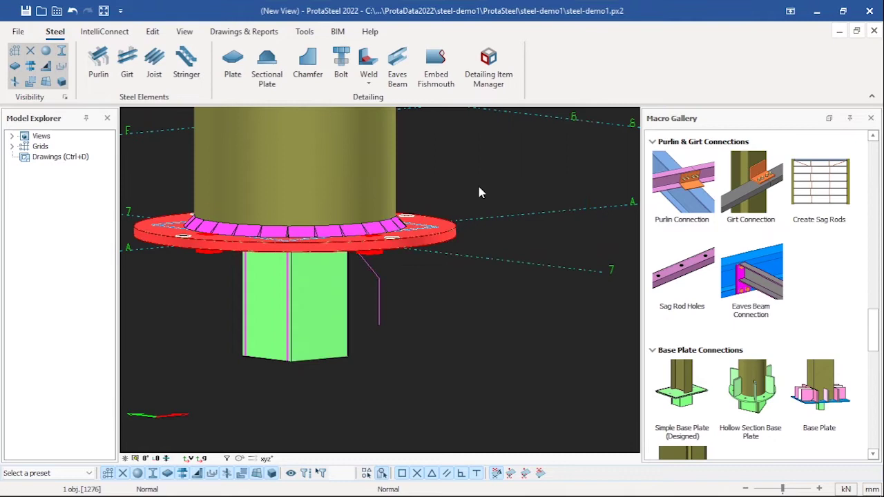
- Review the settings of the weld around the round column's foot, try to load saved weld settings, and clear the selection
{"action": "double_click", "coordinate": [356, 231]}
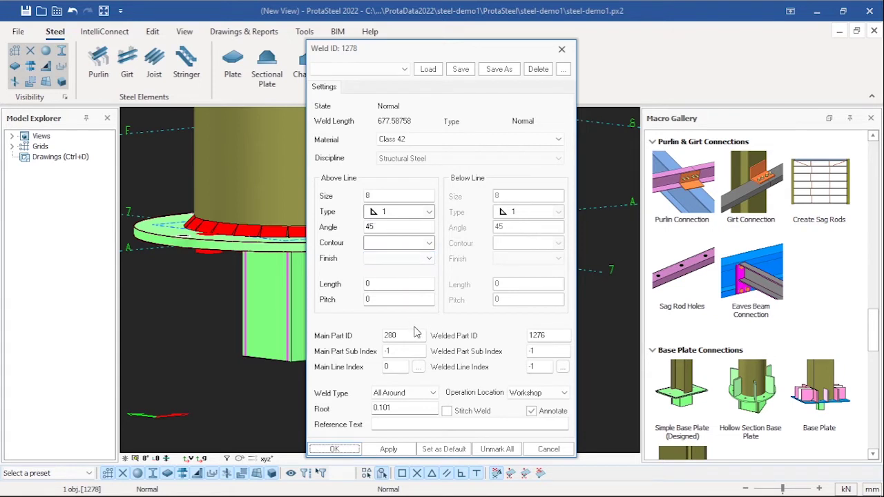
{"action": "left_click", "coordinate": [427, 70]}
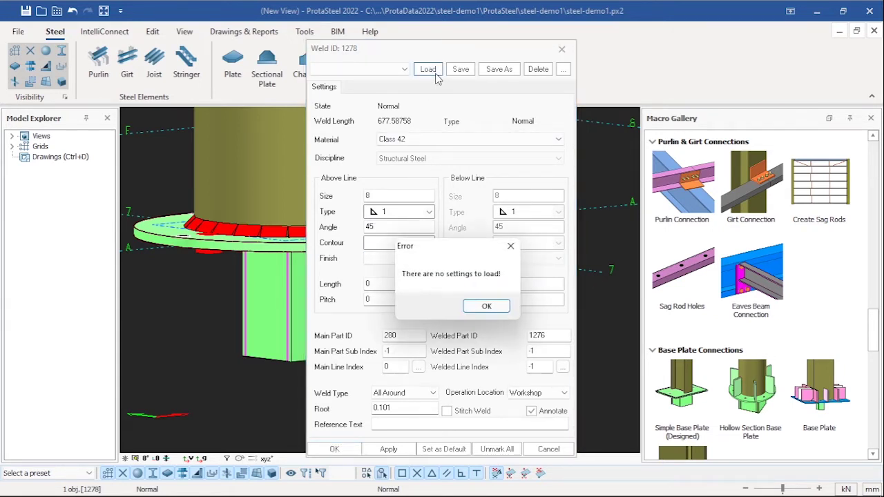
{"action": "left_click", "coordinate": [492, 306]}
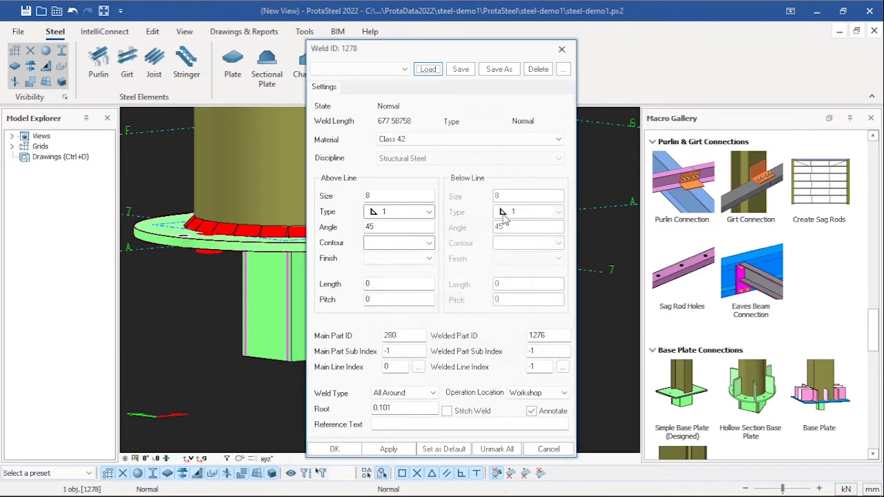
{"action": "left_click", "coordinate": [562, 49]}
{"action": "scroll", "coordinate": [420, 214], "scroll_direction": "down", "scroll_amount": 2}
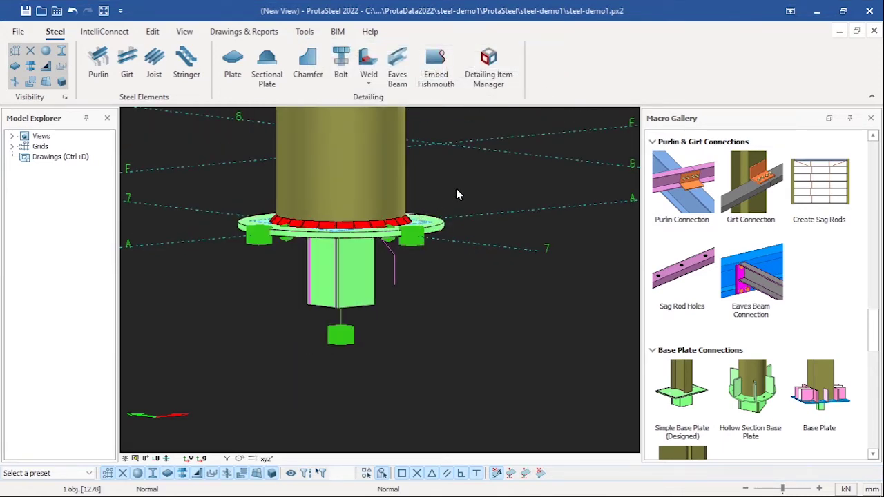
{"action": "left_click", "coordinate": [455, 189]}
{"action": "right_click", "coordinate": [455, 184]}
{"action": "left_click", "coordinate": [481, 195]}
- Examine the settings of the separate weld line beside the shear key under the circular base plate
{"action": "scroll", "coordinate": [413, 214], "scroll_direction": "up", "scroll_amount": 5}
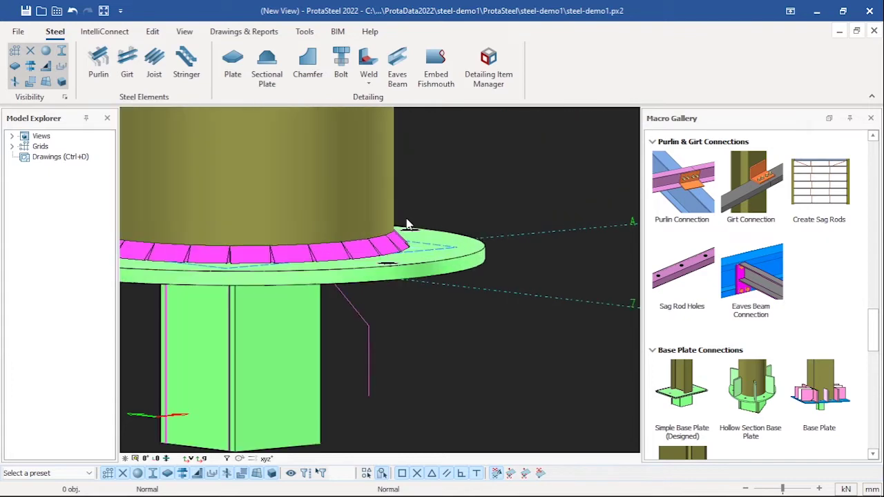
{"action": "scroll", "coordinate": [404, 224], "scroll_direction": "down", "scroll_amount": 4}
{"action": "scroll", "coordinate": [384, 288], "scroll_direction": "up", "scroll_amount": 2}
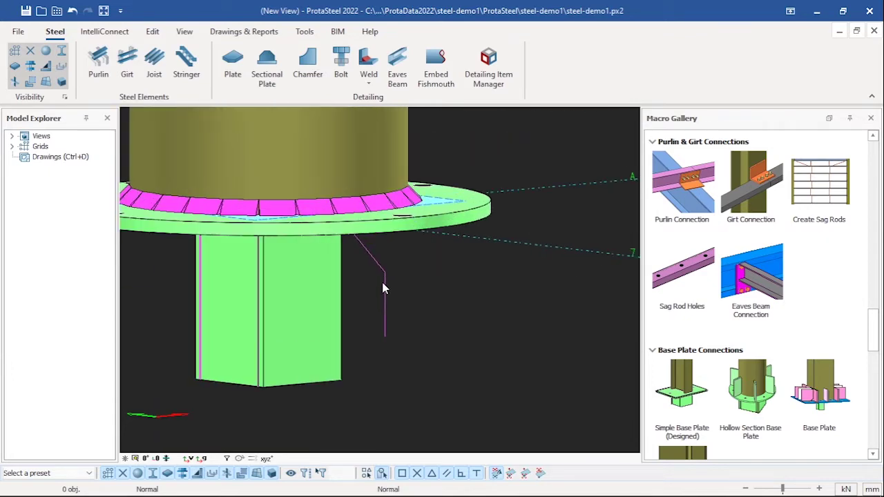
{"action": "double_click", "coordinate": [381, 282]}
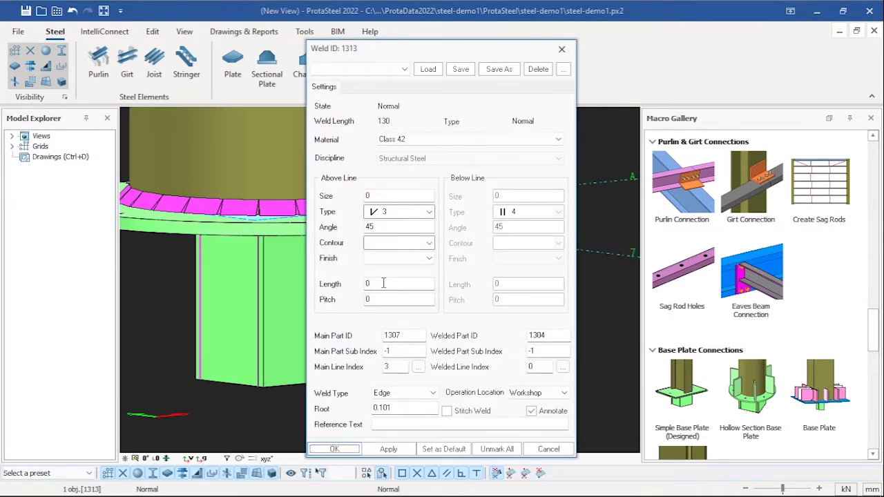
{"action": "left_click", "coordinate": [551, 58]}
- View the circular base plate from above, recheck the settings of the weld around the column, and examine the finished connection
{"action": "middle_click_drag", "start_coordinate": [468, 170], "coordinate": [502, 187]}
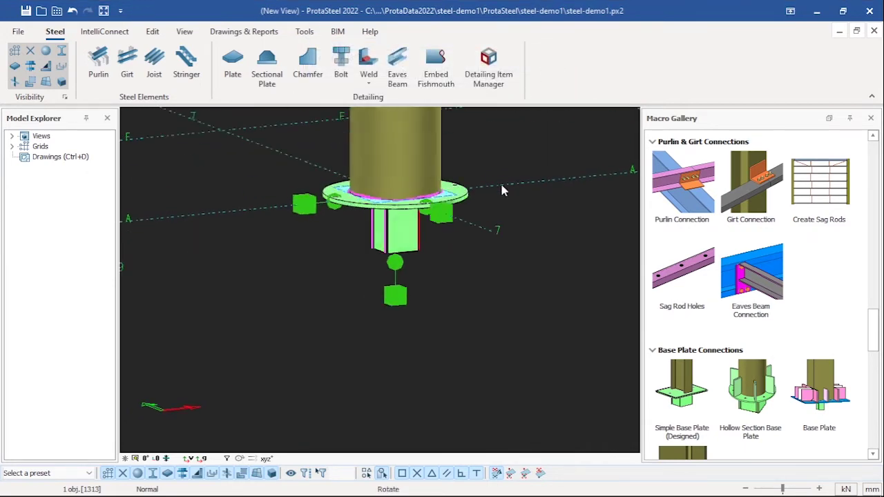
{"action": "scroll", "coordinate": [497, 194], "scroll_direction": "up", "scroll_amount": 6}
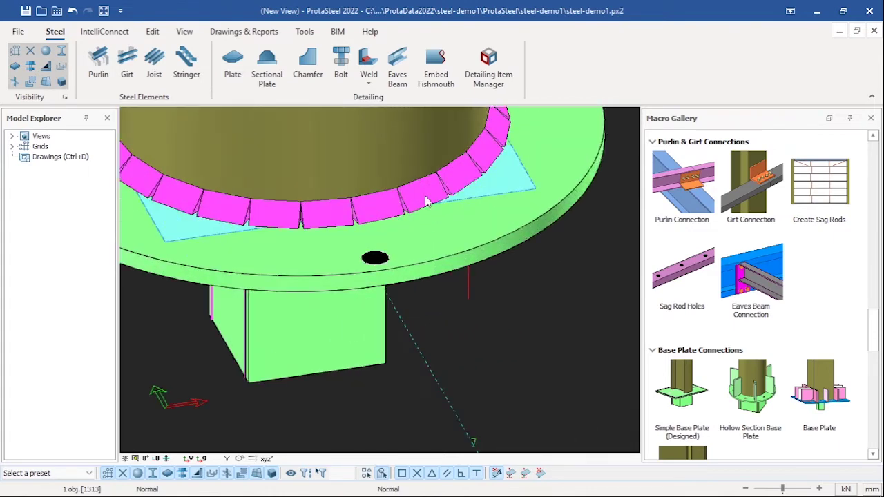
{"action": "double_click", "coordinate": [426, 200]}
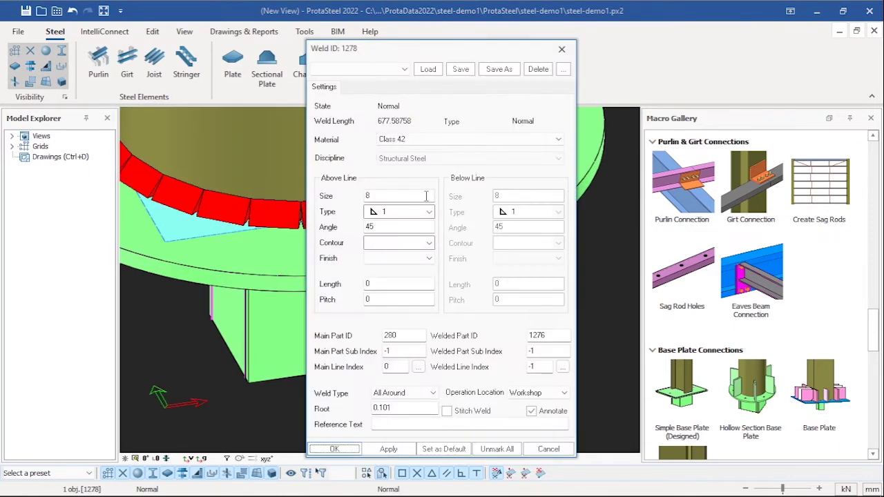
{"action": "left_click", "coordinate": [562, 49]}
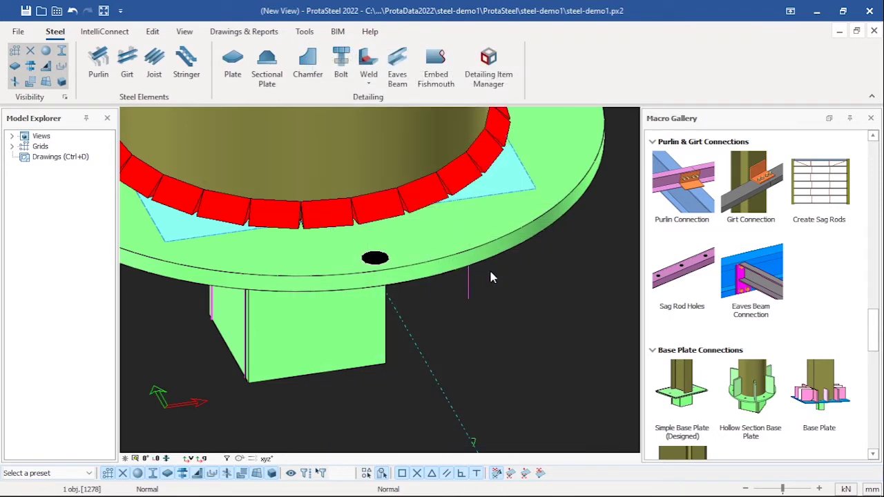
{"action": "right_click", "coordinate": [498, 283]}
{"action": "left_click", "coordinate": [545, 8]}
{"action": "scroll", "coordinate": [503, 291], "scroll_direction": "down", "scroll_amount": 5}
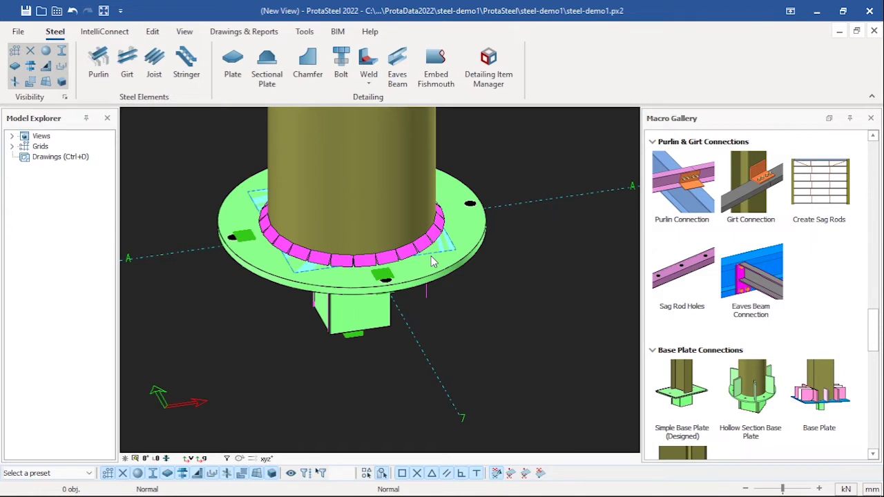
{"action": "scroll", "coordinate": [431, 261], "scroll_direction": "down", "scroll_amount": 2}
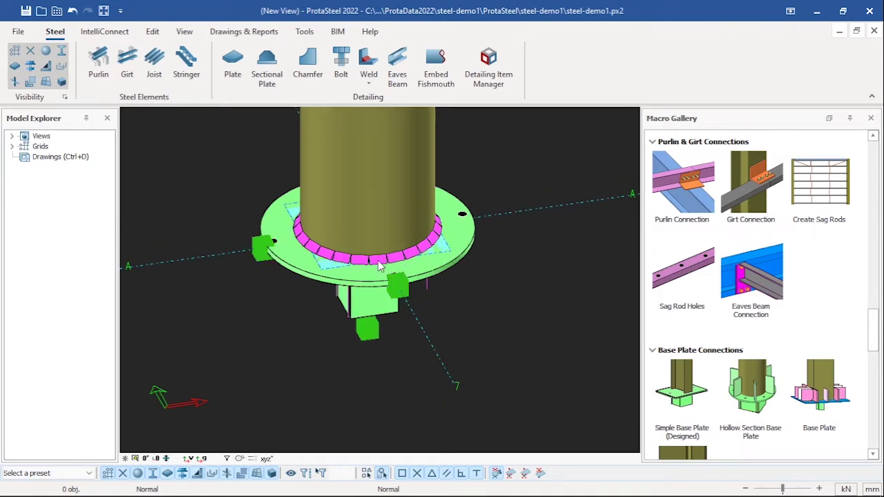
{"action": "scroll", "coordinate": [352, 265], "scroll_direction": "up", "scroll_amount": 2}
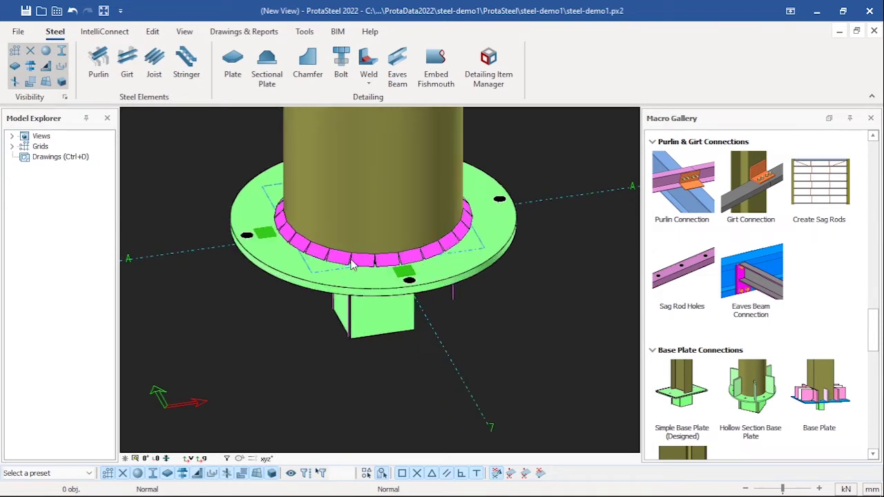
{"action": "scroll", "coordinate": [720, 389], "scroll_direction": "down", "scroll_amount": 3}
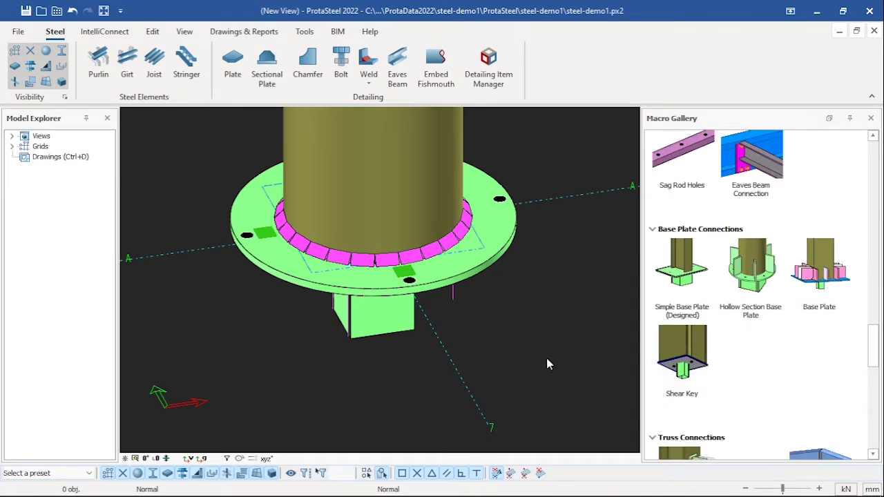
- Check the general properties of the joint support at the round column's circular base plate
{"action": "scroll", "coordinate": [380, 276], "scroll_direction": "up", "scroll_amount": 1}
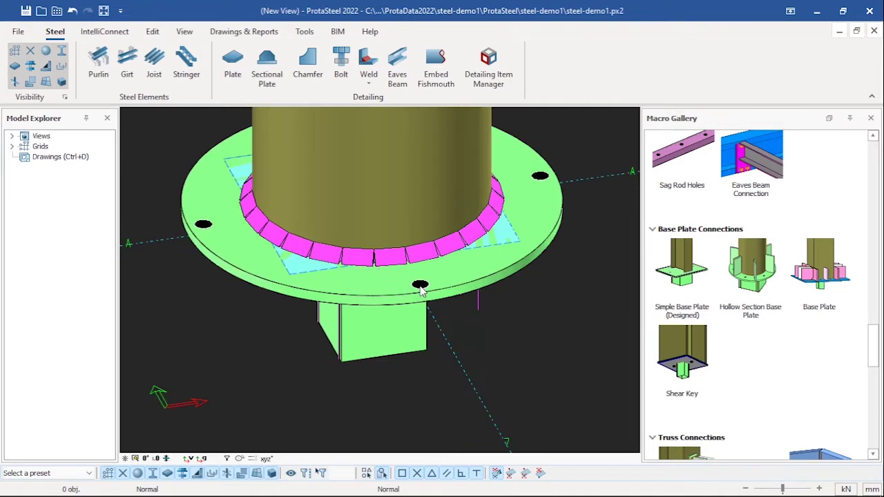
{"action": "scroll", "coordinate": [420, 287], "scroll_direction": "down", "scroll_amount": 1}
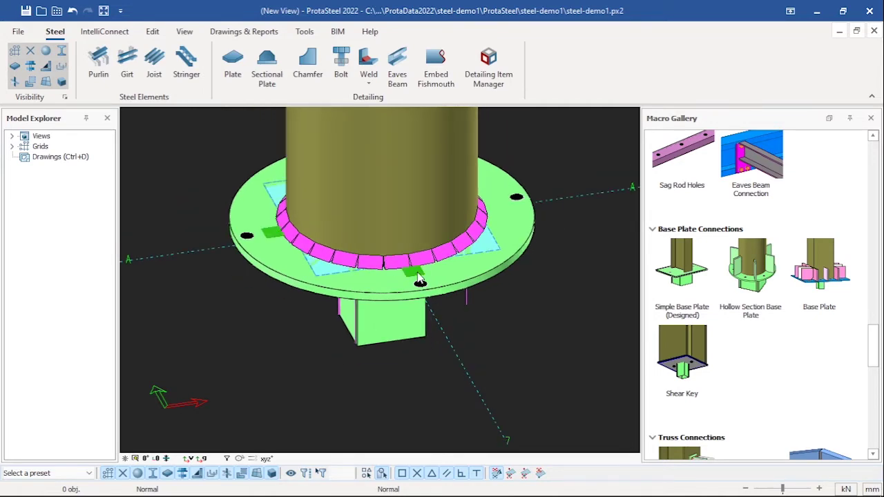
{"action": "double_click", "coordinate": [420, 280]}
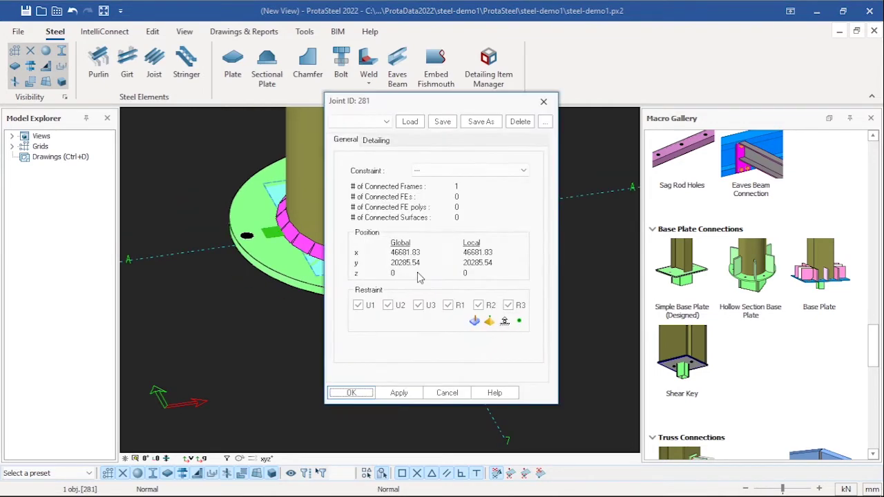
{"action": "left_click", "coordinate": [543, 101]}
{"action": "scroll", "coordinate": [450, 211], "scroll_direction": "down", "scroll_amount": 3}
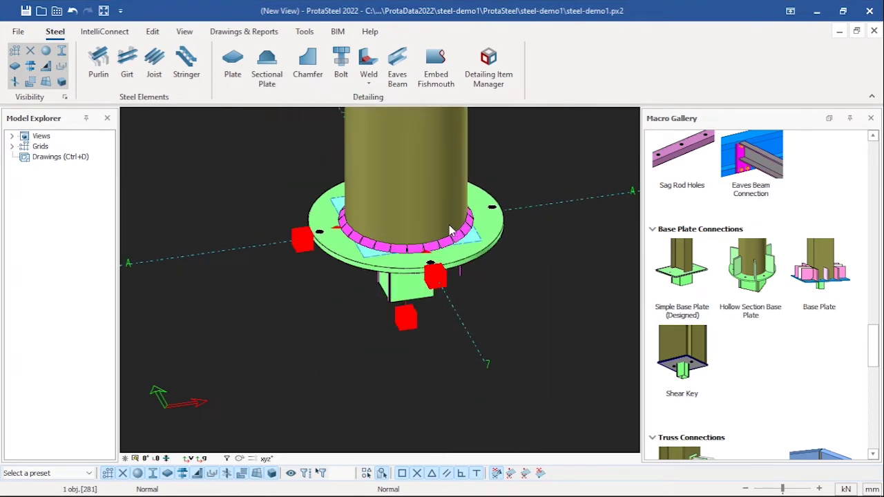
- View the circular base plate from below and recheck the joint properties beside the shear key
{"action": "scroll", "coordinate": [448, 221], "scroll_direction": "up", "scroll_amount": 5}
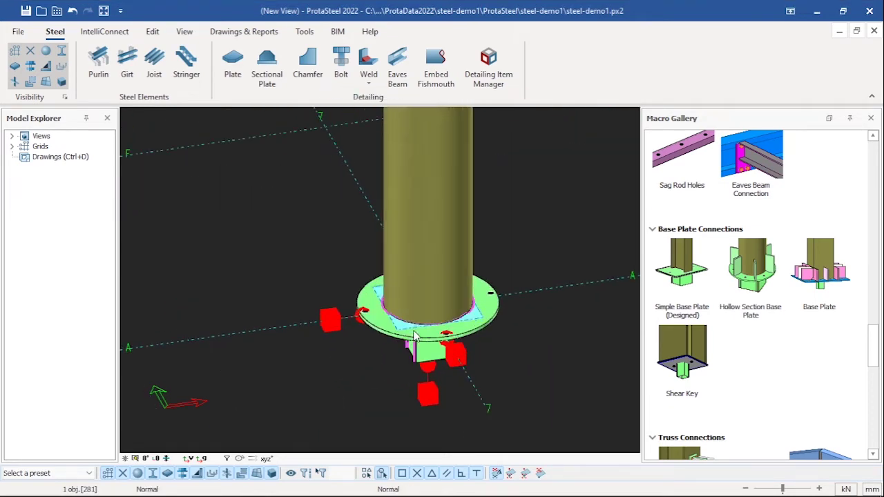
{"action": "scroll", "coordinate": [421, 345], "scroll_direction": "down", "scroll_amount": 3}
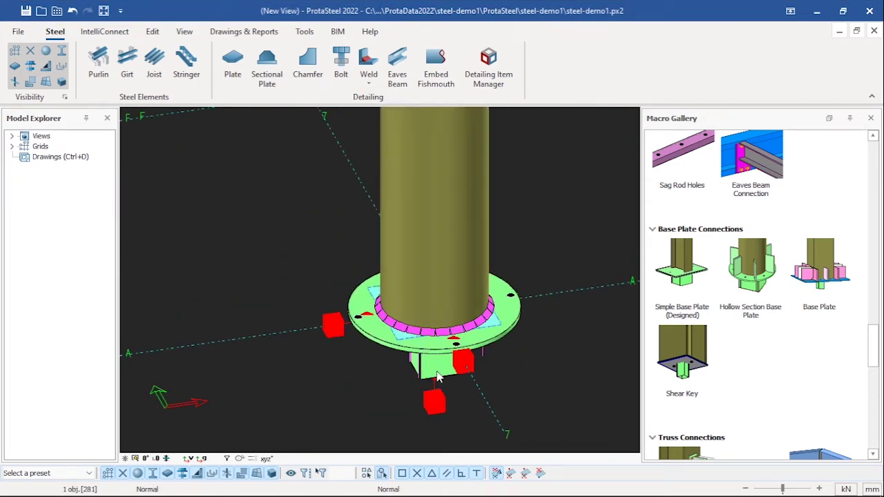
{"action": "middle_click_drag", "start_coordinate": [435, 372], "coordinate": [424, 394]}
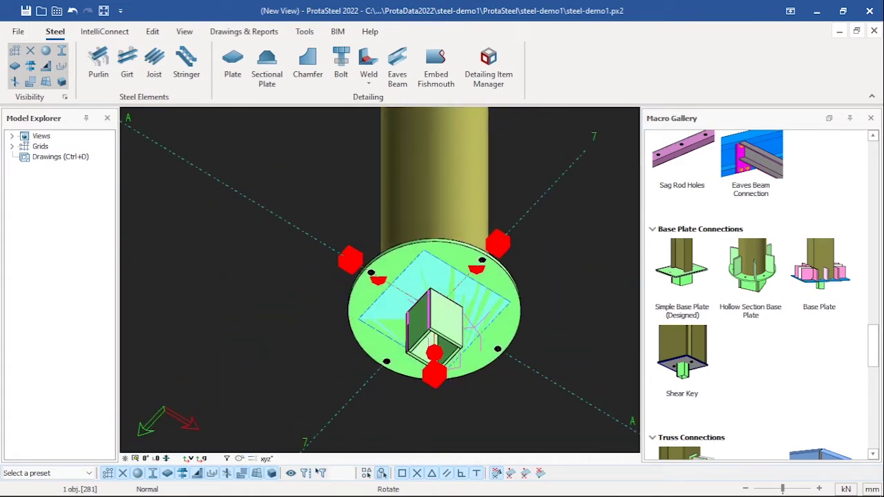
{"action": "double_click", "coordinate": [431, 353]}
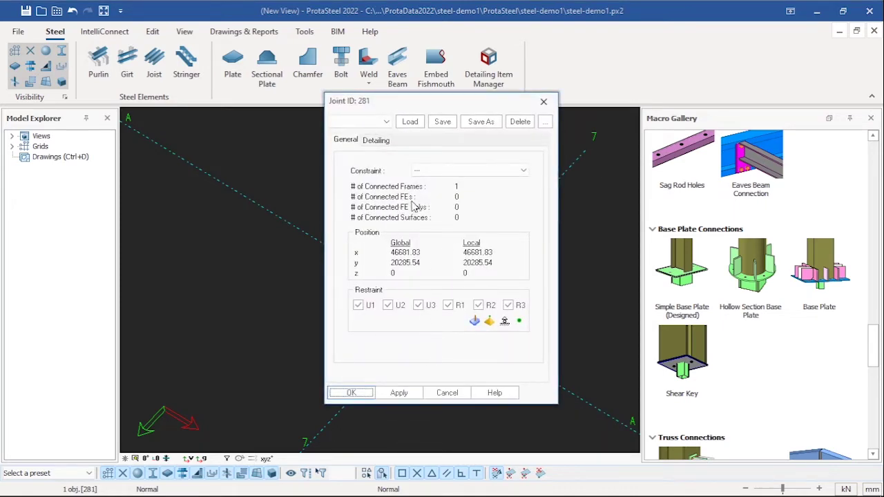
{"action": "left_click", "coordinate": [544, 101]}
- Examine the settings of the weld on the shear key's edge and recheck the adjacent joint support
{"action": "double_click", "coordinate": [452, 329]}
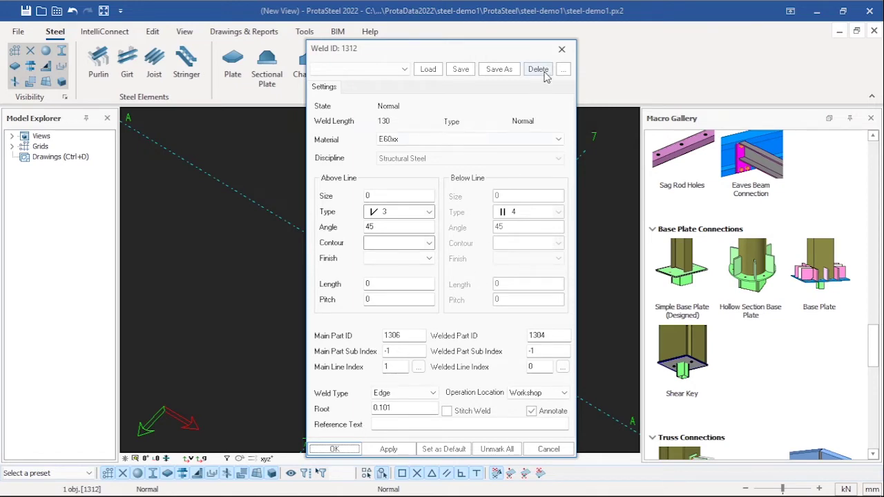
{"action": "left_click", "coordinate": [561, 49]}
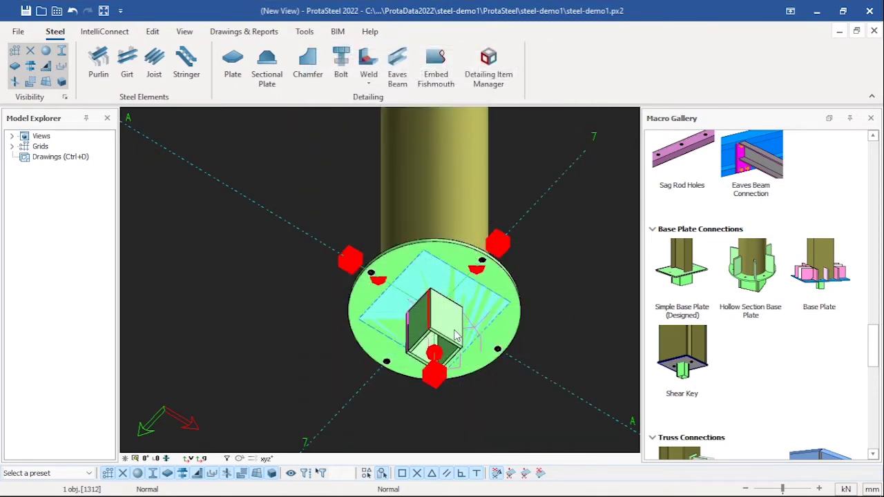
{"action": "scroll", "coordinate": [441, 358], "scroll_direction": "up", "scroll_amount": 3}
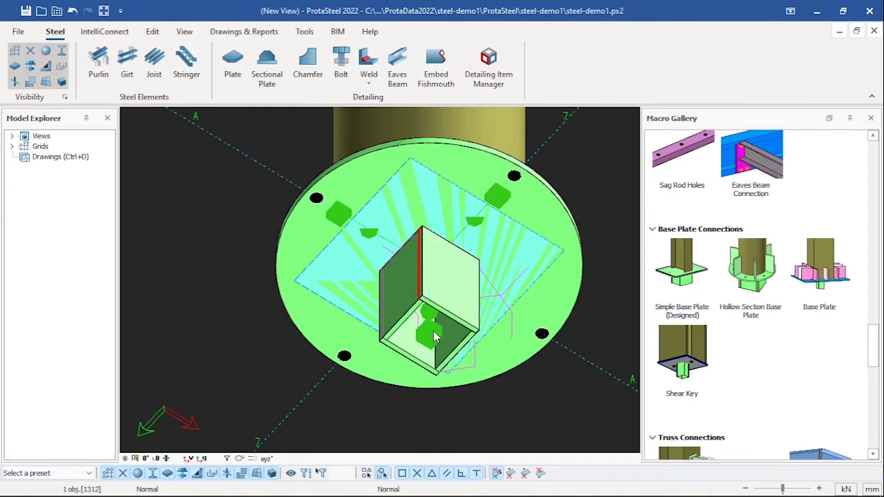
{"action": "double_click", "coordinate": [433, 331]}
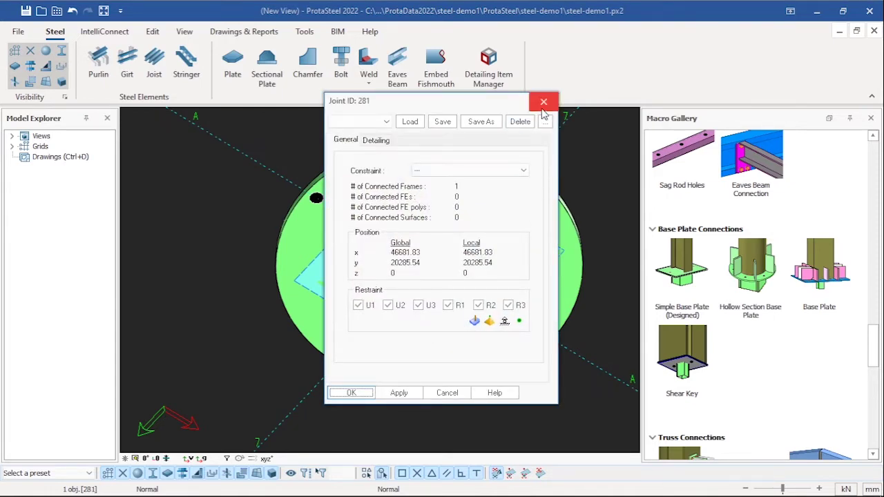
{"action": "left_click", "coordinate": [544, 102]}
- Inspect the column bases along grid line A, from the round column to the cross-braced bay beside grid 10
{"action": "scroll", "coordinate": [446, 217], "scroll_direction": "down", "scroll_amount": 3}
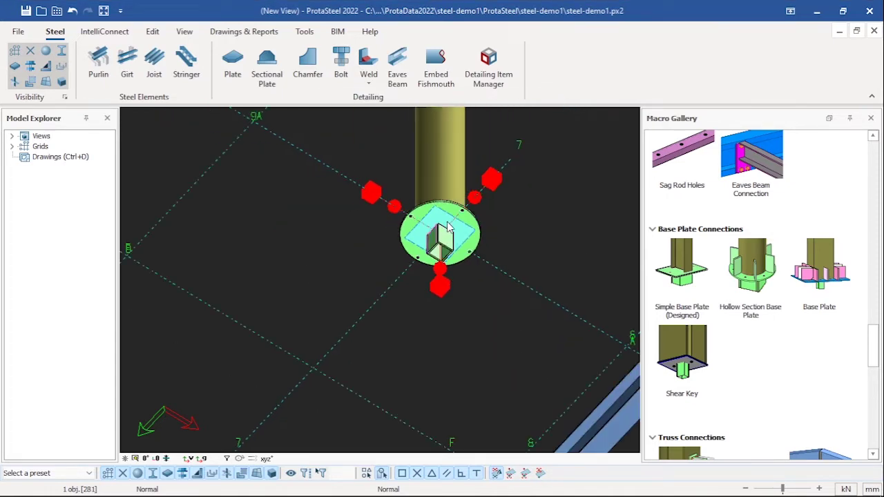
{"action": "middle_click_drag", "start_coordinate": [489, 221], "coordinate": [478, 275]}
{"action": "scroll", "coordinate": [477, 219], "scroll_direction": "down", "scroll_amount": 5}
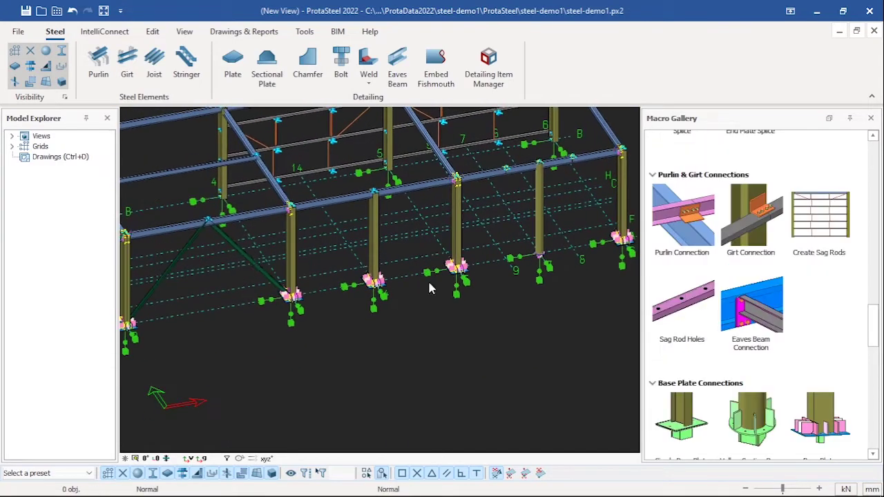
{"action": "scroll", "coordinate": [232, 245], "scroll_direction": "down", "scroll_amount": 2}
{"action": "middle_click_drag", "start_coordinate": [233, 246], "coordinate": [404, 241]}
{"action": "scroll", "coordinate": [361, 258], "scroll_direction": "up", "scroll_amount": 4}
{"action": "middle_click_drag", "start_coordinate": [264, 270], "coordinate": [508, 269]}
{"action": "scroll", "coordinate": [431, 302], "scroll_direction": "down", "scroll_amount": 1}
{"action": "scroll", "coordinate": [430, 302], "scroll_direction": "down", "scroll_amount": 2}
{"action": "middle_click_drag", "start_coordinate": [412, 295], "coordinate": [553, 215]}
{"action": "scroll", "coordinate": [430, 259], "scroll_direction": "up", "scroll_amount": 3}
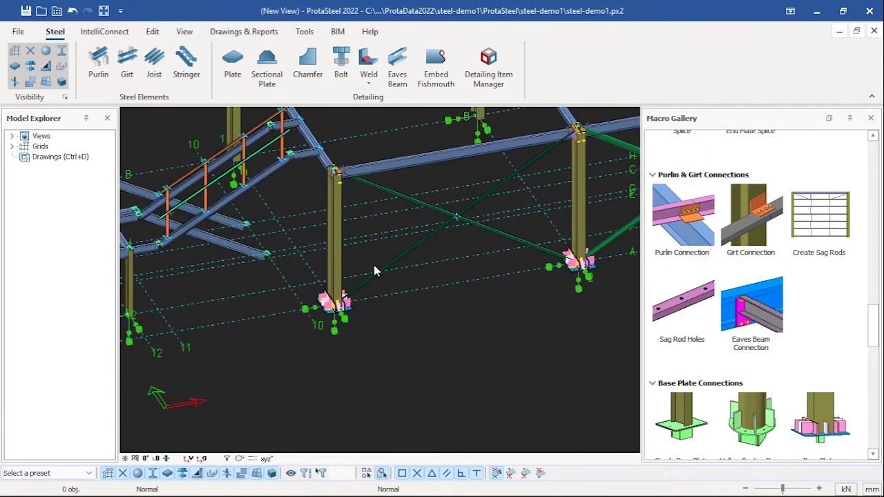
- Examine the cross-braced bay beside grid 10 from the front and the brace end at the top of its column
{"action": "scroll", "coordinate": [385, 233], "scroll_direction": "up", "scroll_amount": 2}
{"action": "scroll", "coordinate": [477, 243], "scroll_direction": "down", "scroll_amount": 3}
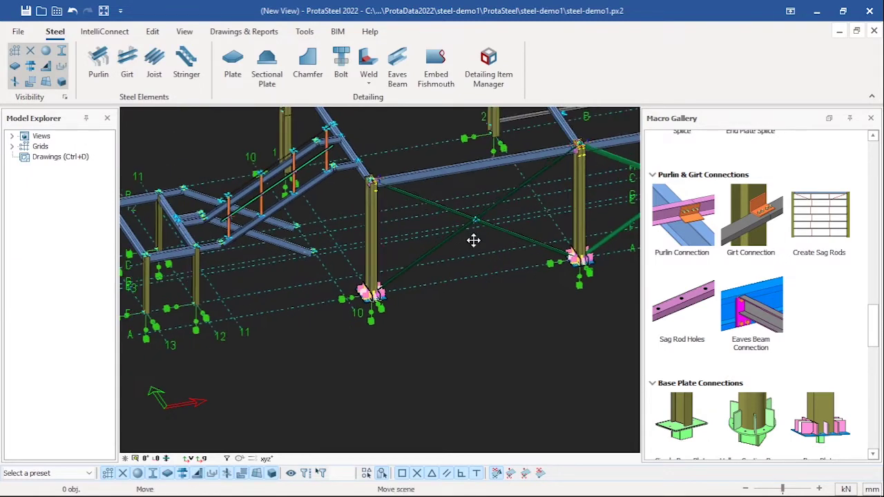
{"action": "scroll", "coordinate": [388, 200], "scroll_direction": "up", "scroll_amount": 3}
{"action": "scroll", "coordinate": [452, 233], "scroll_direction": "down", "scroll_amount": 4}
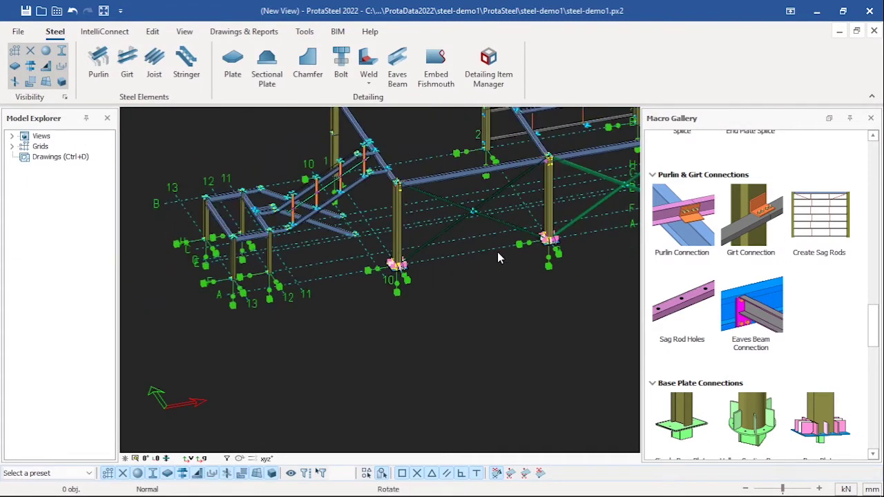
{"action": "mouse_move", "coordinate": [497, 253]}
{"action": "middle_mouse_down", "text": "shift"}
{"action": "mouse_move", "coordinate": [486, 253]}
{"action": "mouse_move", "coordinate": [486, 261]}
{"action": "middle_mouse_up", "text": "shift"}
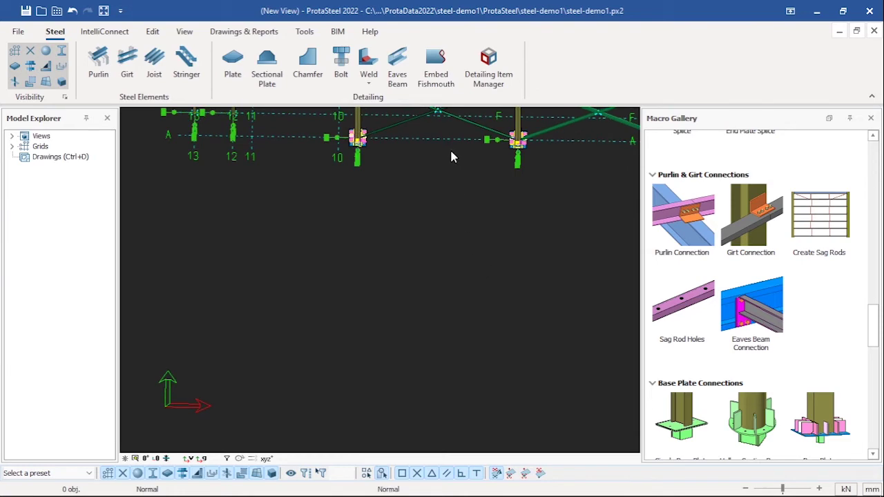
{"action": "scroll", "coordinate": [449, 148], "scroll_direction": "down", "scroll_amount": 2}
{"action": "middle_click_drag", "start_coordinate": [447, 142], "coordinate": [446, 223]}
{"action": "scroll", "coordinate": [399, 202], "scroll_direction": "up", "scroll_amount": 6}
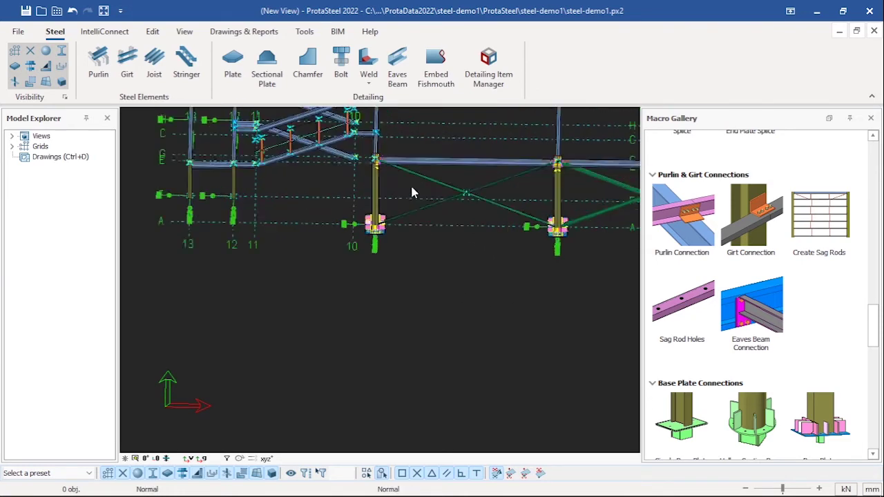
{"action": "scroll", "coordinate": [308, 199], "scroll_direction": "up", "scroll_amount": 2}
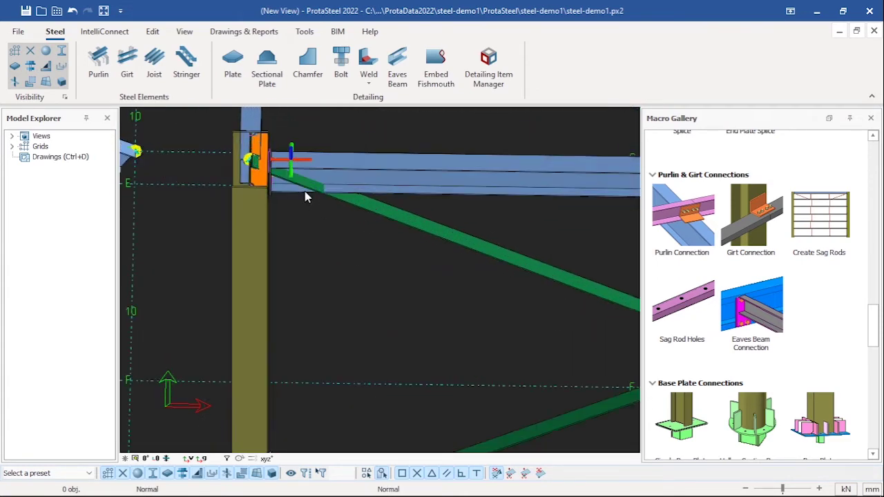
- Look through the macro library's connection categories and read the description of the Bolted Gusset Plate macro
{"action": "scroll", "coordinate": [728, 236], "scroll_direction": "up", "scroll_amount": 6}
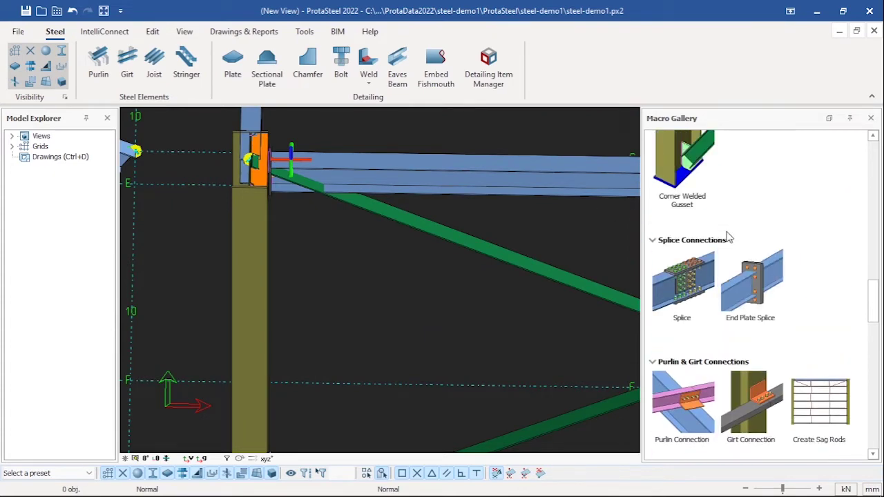
{"action": "scroll", "coordinate": [728, 236], "scroll_direction": "up", "scroll_amount": 1}
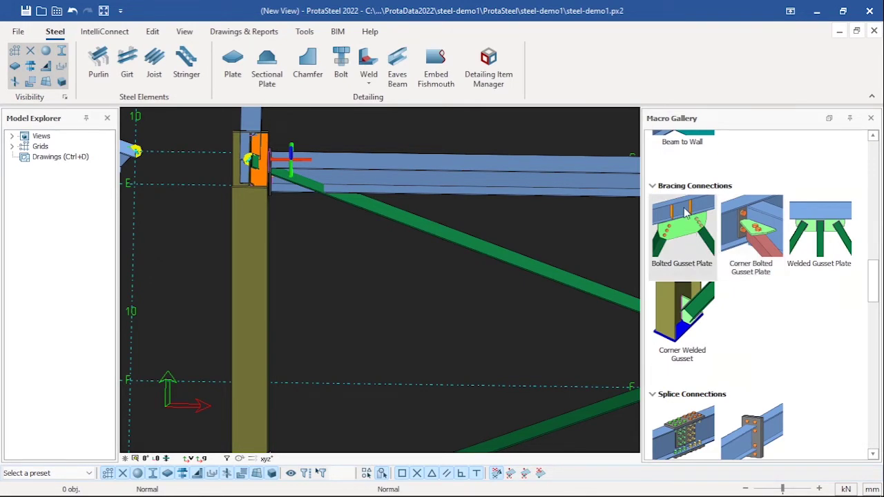
{"action": "scroll", "coordinate": [691, 233], "scroll_direction": "up", "scroll_amount": 5}
{"action": "scroll", "coordinate": [686, 210], "scroll_direction": "up", "scroll_amount": 8}
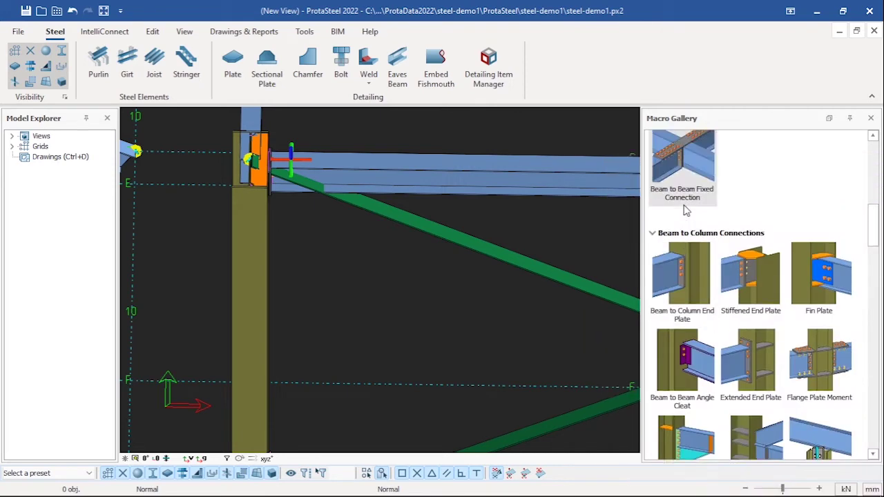
{"action": "scroll", "coordinate": [686, 210], "scroll_direction": "up", "scroll_amount": 2}
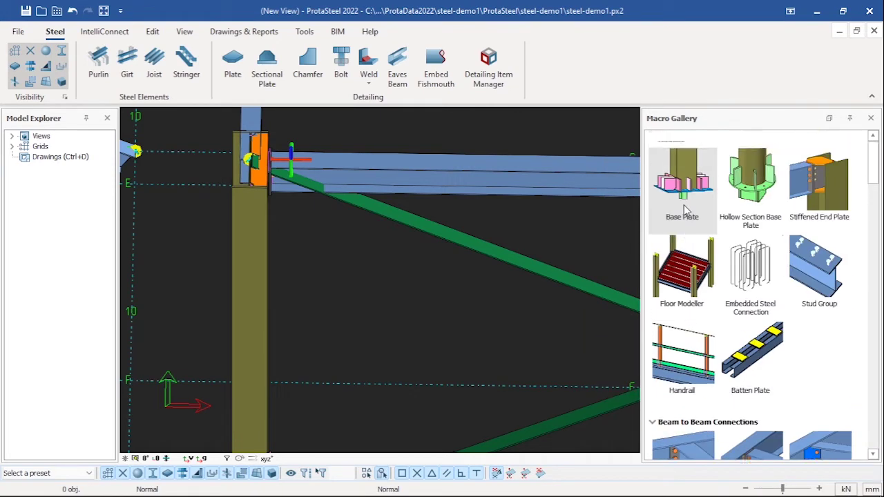
{"action": "scroll", "coordinate": [686, 210], "scroll_direction": "down", "scroll_amount": 5}
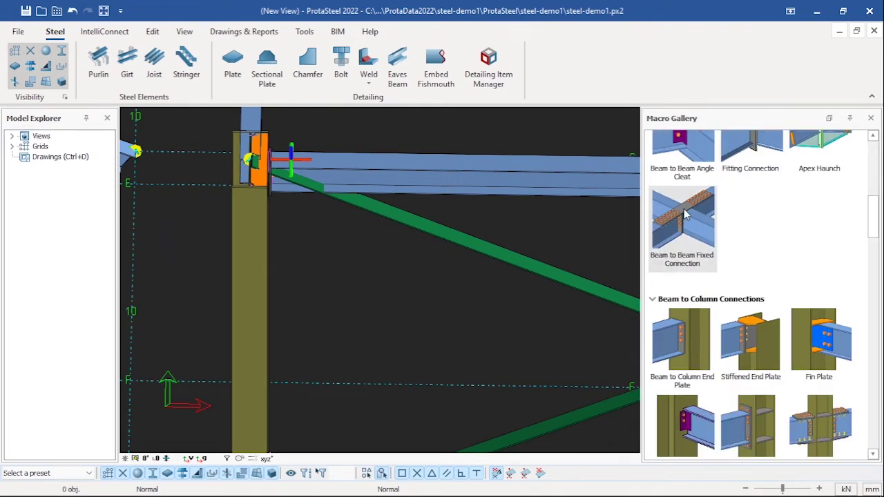
{"action": "scroll", "coordinate": [686, 212], "scroll_direction": "up", "scroll_amount": 1}
{"action": "scroll", "coordinate": [684, 215], "scroll_direction": "down", "scroll_amount": 8}
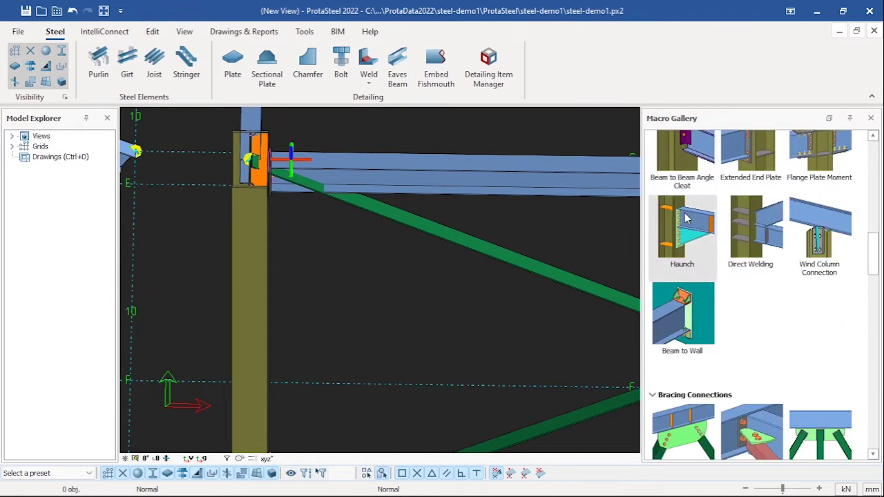
{"action": "mouse_move", "coordinate": [687, 287]}
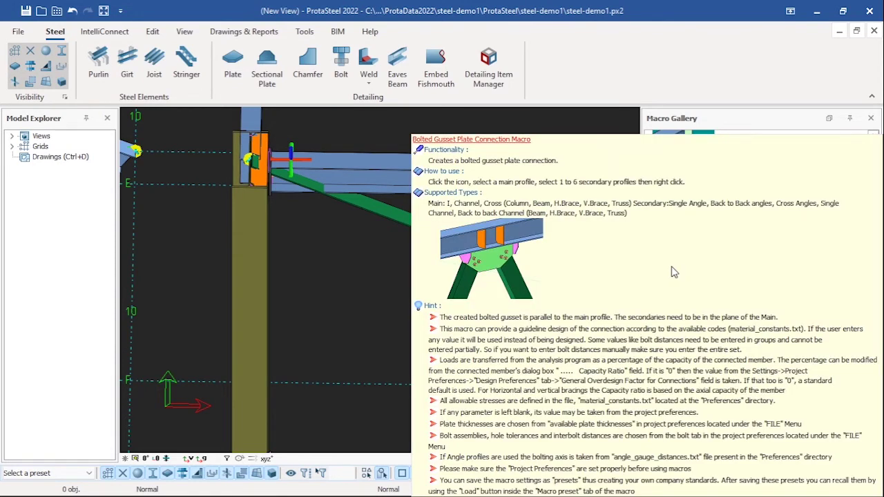
{"action": "left_click", "coordinate": [682, 266]}
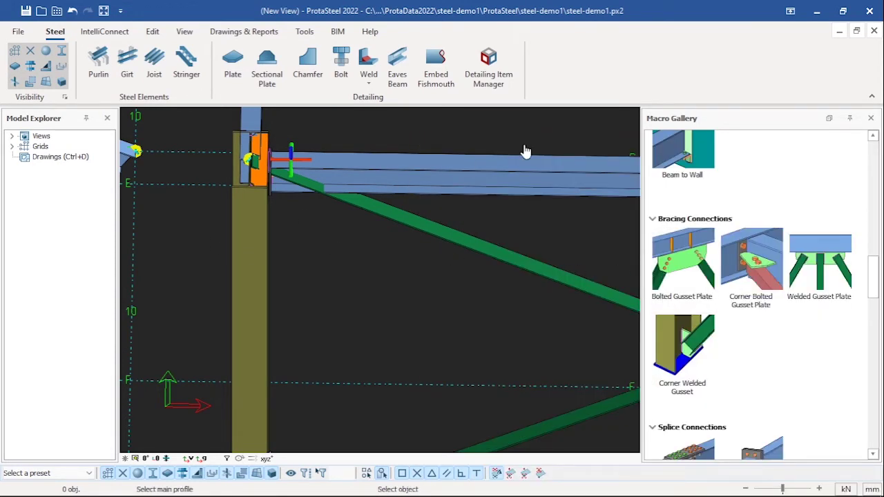
{"action": "scroll", "coordinate": [491, 203], "scroll_direction": "down", "scroll_amount": 3}
{"action": "key", "text": "Escape"}
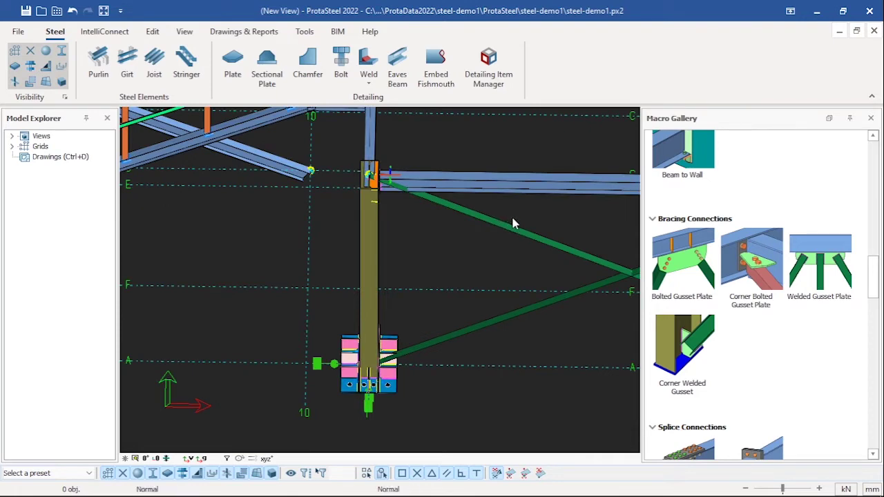
- Add a Bolted Gusset Plate where the braces cross beside grid 10, with the continuous brace as main profile and the split brace's halves as secondary members
{"action": "scroll", "coordinate": [514, 223], "scroll_direction": "down", "scroll_amount": 6}
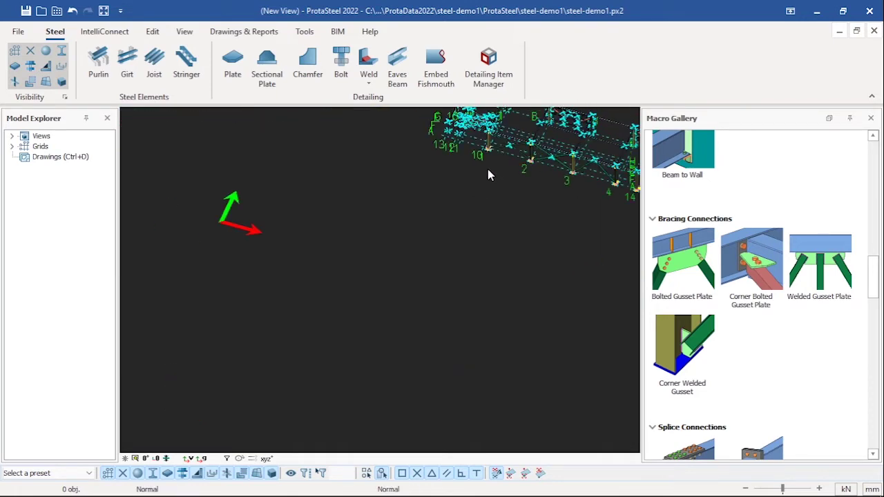
{"action": "middle_click_drag", "start_coordinate": [488, 175], "coordinate": [366, 352]}
{"action": "scroll", "coordinate": [407, 316], "scroll_direction": "up", "scroll_amount": 5}
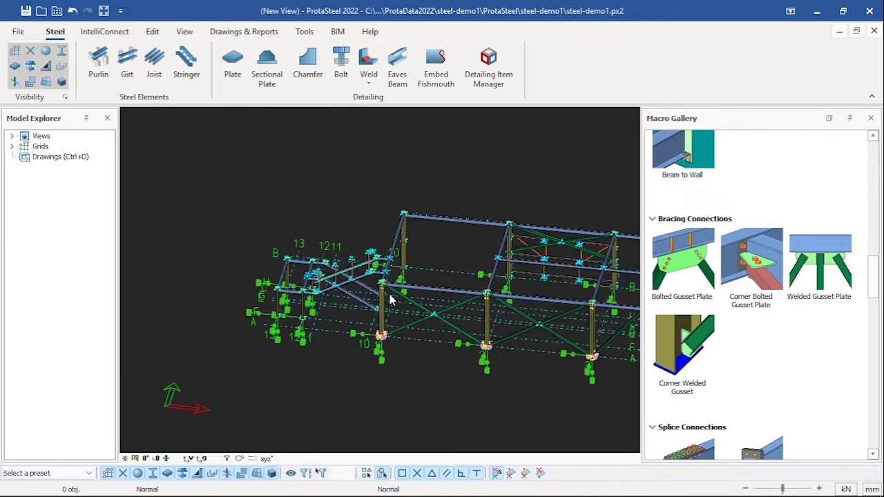
{"action": "scroll", "coordinate": [390, 293], "scroll_direction": "up", "scroll_amount": 6}
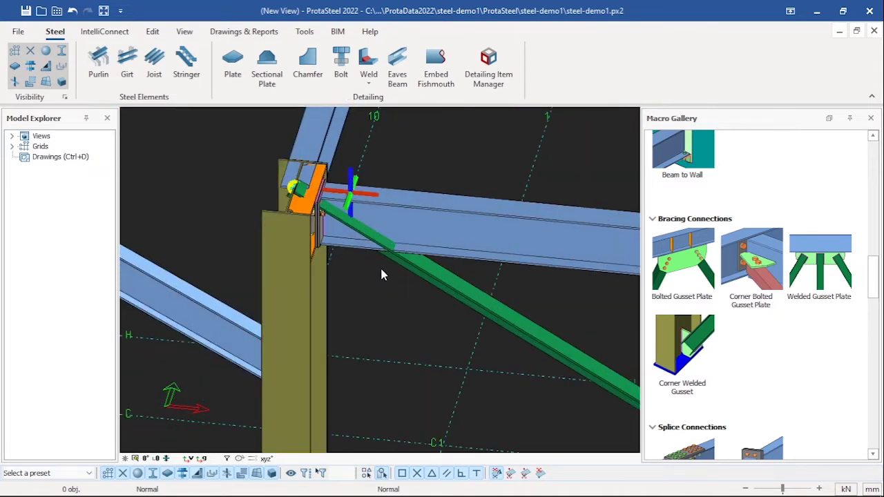
{"action": "scroll", "coordinate": [378, 268], "scroll_direction": "down", "scroll_amount": 2}
{"action": "middle_click_drag", "start_coordinate": [375, 260], "coordinate": [361, 256]}
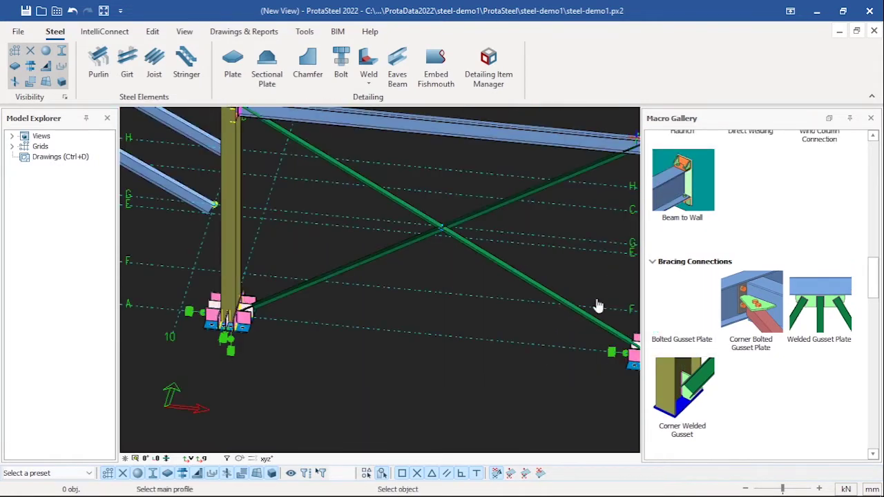
{"action": "scroll", "coordinate": [429, 238], "scroll_direction": "up", "scroll_amount": 8}
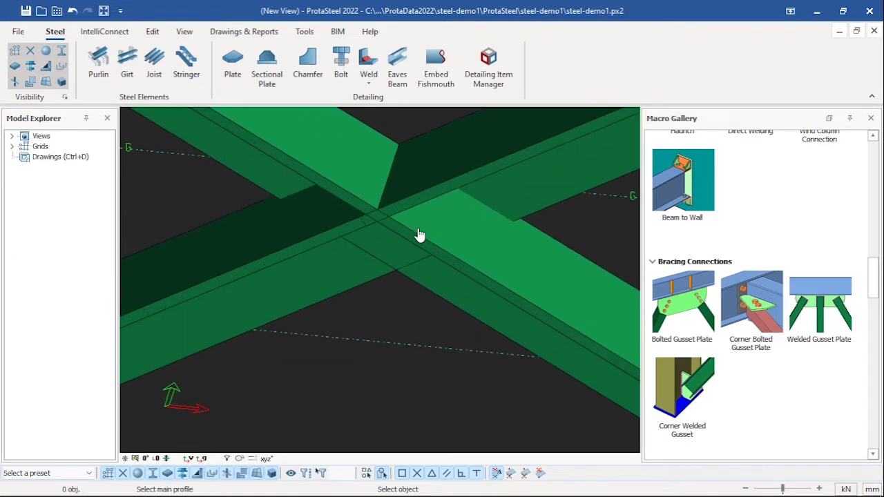
{"action": "scroll", "coordinate": [397, 239], "scroll_direction": "up", "scroll_amount": 3}
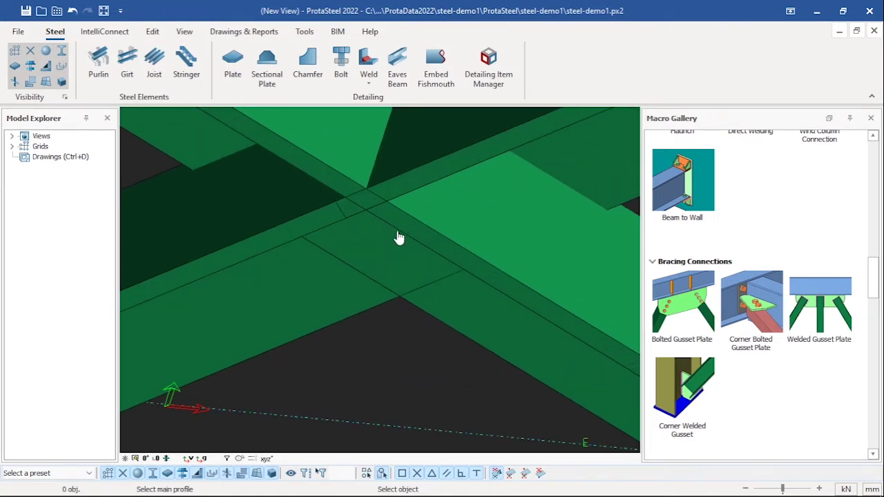
{"action": "scroll", "coordinate": [399, 237], "scroll_direction": "down", "scroll_amount": 4}
{"action": "middle_click_drag", "start_coordinate": [399, 237], "coordinate": [341, 281]}
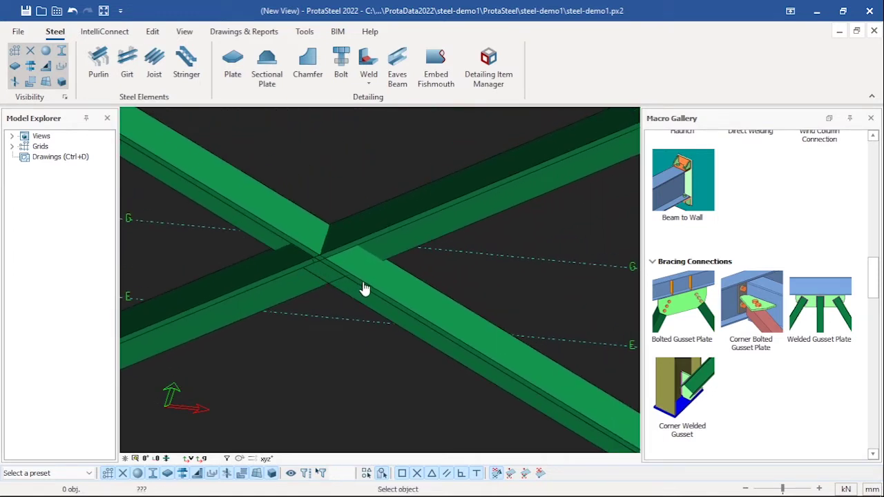
{"action": "left_click", "coordinate": [375, 290]}
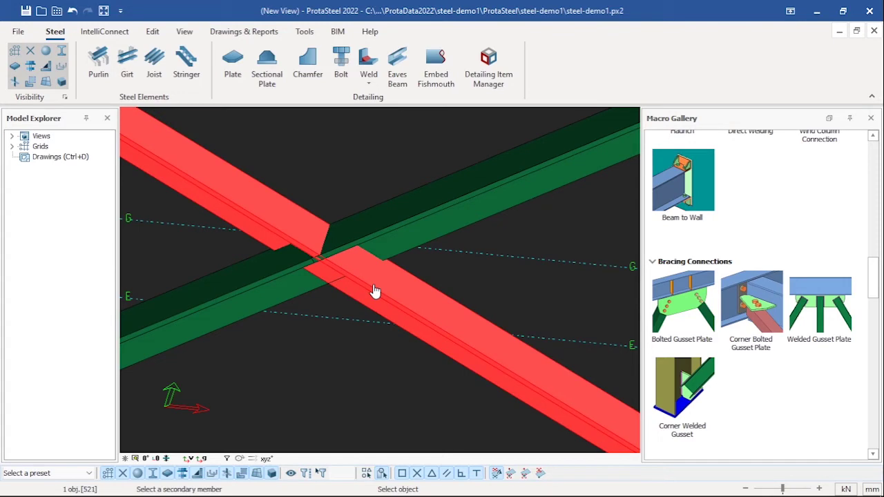
{"action": "left_click", "coordinate": [436, 219]}
{"action": "left_click", "coordinate": [283, 283]}
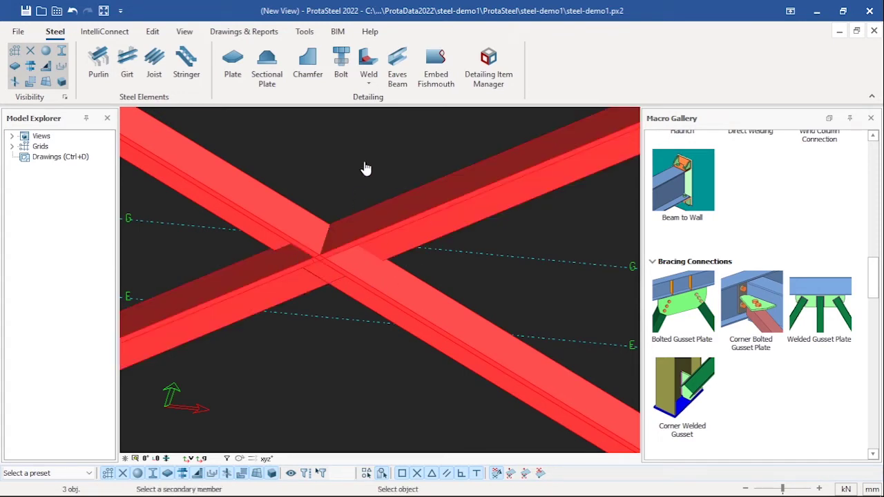
{"action": "middle_click", "coordinate": [366, 168]}
- Examine the gusset plate and the bolts holding both halves of the split brace at the crossing
{"action": "scroll", "coordinate": [347, 217], "scroll_direction": "down", "scroll_amount": 4}
{"action": "scroll", "coordinate": [350, 218], "scroll_direction": "up", "scroll_amount": 4}
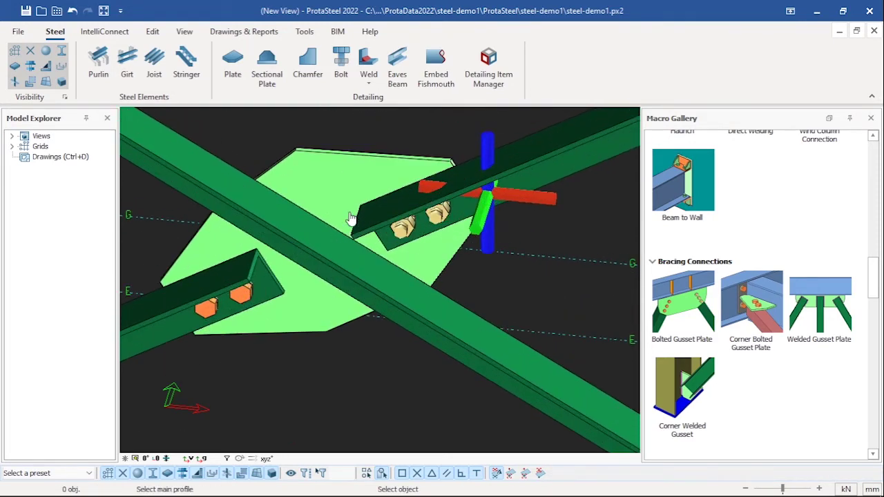
{"action": "scroll", "coordinate": [350, 224], "scroll_direction": "up", "scroll_amount": 3}
{"action": "scroll", "coordinate": [345, 242], "scroll_direction": "down", "scroll_amount": 8}
{"action": "middle_click_drag", "start_coordinate": [343, 256], "coordinate": [437, 315]}
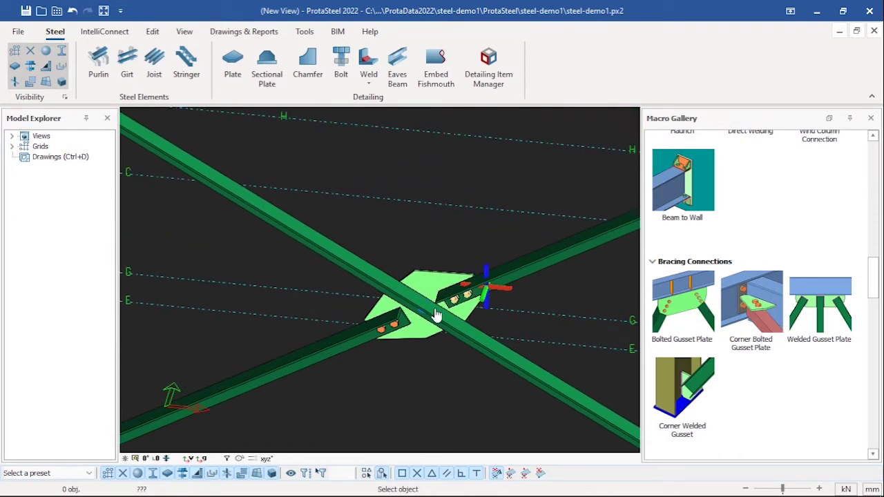
{"action": "mouse_move", "coordinate": [702, 310]}
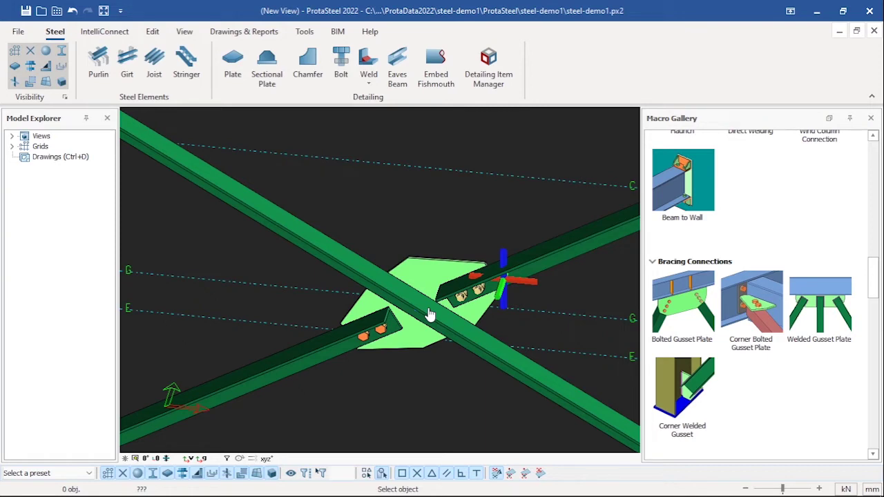
{"action": "scroll", "coordinate": [429, 314], "scroll_direction": "up", "scroll_amount": 5}
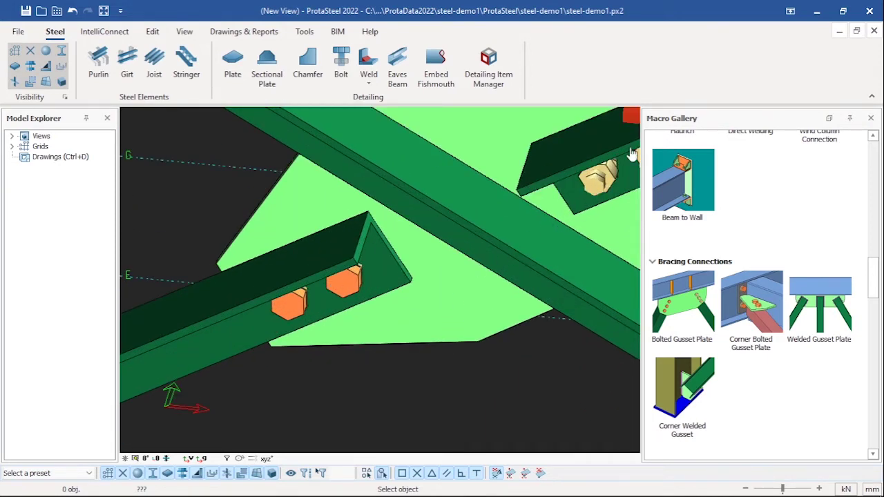
{"action": "scroll", "coordinate": [616, 162], "scroll_direction": "down", "scroll_amount": 1}
{"action": "scroll", "coordinate": [616, 162], "scroll_direction": "down", "scroll_amount": 10}
{"action": "middle_click_drag", "start_coordinate": [591, 162], "coordinate": [395, 242]}
{"action": "scroll", "coordinate": [395, 242], "scroll_direction": "up", "scroll_amount": 2}
{"action": "scroll", "coordinate": [396, 242], "scroll_direction": "up", "scroll_amount": 4}
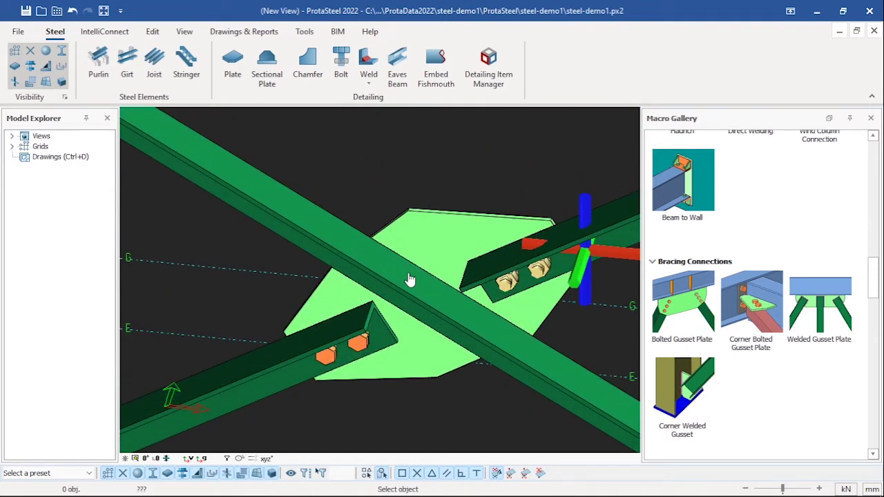
- Examine the upper end of the continuous brace where it meets the beam and column beside grid 10
{"action": "scroll", "coordinate": [410, 279], "scroll_direction": "down", "scroll_amount": 4}
{"action": "middle_click_drag", "start_coordinate": [381, 304], "coordinate": [489, 183]}
{"action": "scroll", "coordinate": [464, 195], "scroll_direction": "down", "scroll_amount": 2}
{"action": "middle_click_drag", "start_coordinate": [405, 207], "coordinate": [425, 214]}
{"action": "scroll", "coordinate": [373, 250], "scroll_direction": "up", "scroll_amount": 2}
{"action": "scroll", "coordinate": [356, 252], "scroll_direction": "up", "scroll_amount": 3}
{"action": "middle_click_drag", "start_coordinate": [284, 175], "coordinate": [284, 382]}
{"action": "scroll", "coordinate": [308, 231], "scroll_direction": "down", "scroll_amount": 3}
{"action": "scroll", "coordinate": [280, 269], "scroll_direction": "up", "scroll_amount": 1}
{"action": "scroll", "coordinate": [265, 253], "scroll_direction": "up", "scroll_amount": 1}
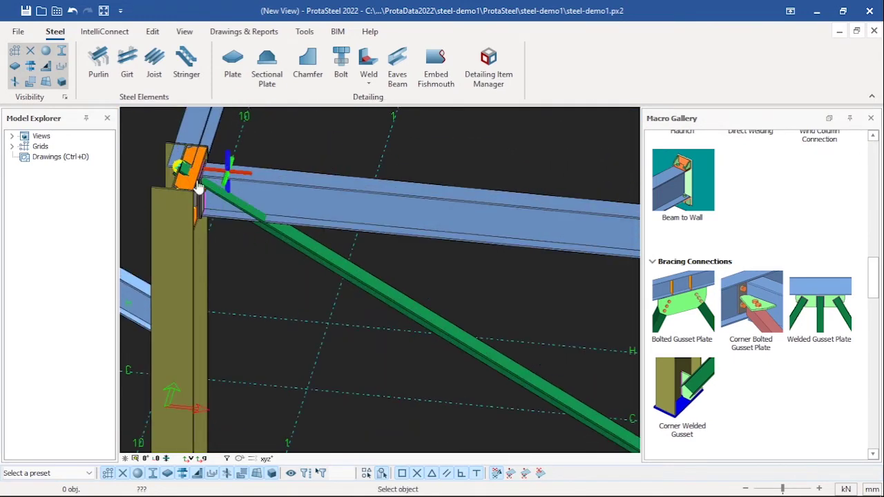
{"action": "scroll", "coordinate": [198, 182], "scroll_direction": "up", "scroll_amount": 2}
{"action": "scroll", "coordinate": [211, 220], "scroll_direction": "up", "scroll_amount": 2}
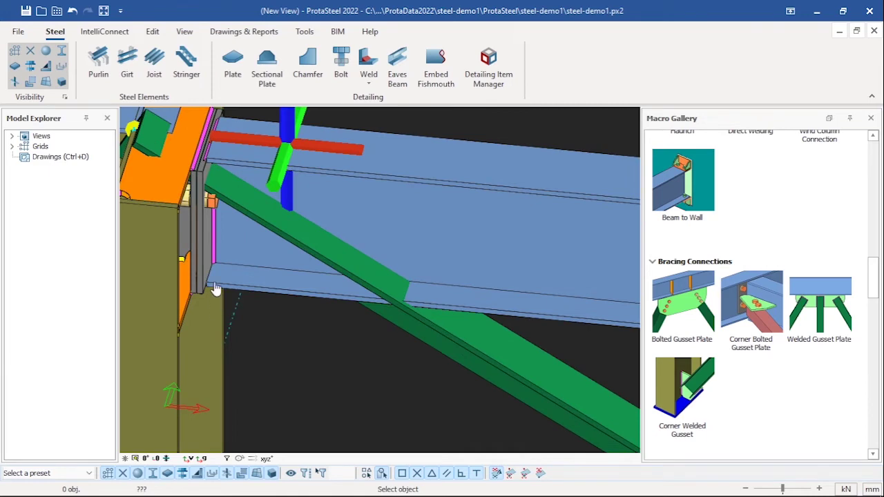
{"action": "scroll", "coordinate": [213, 259], "scroll_direction": "down", "scroll_amount": 5}
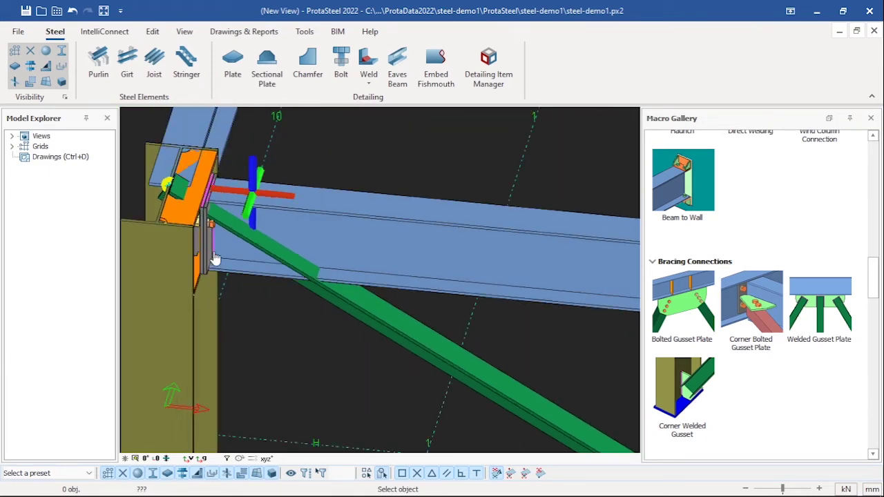
- Apply the Bolted Gusset Plate macro at the column top beside grid 10, with the column as main profile and the brace as secondary member
{"action": "left_click", "coordinate": [690, 318]}
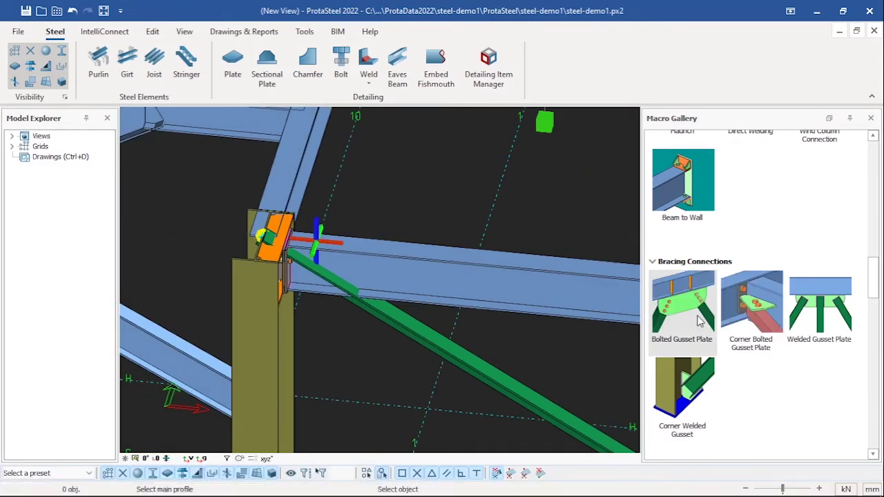
{"action": "mouse_move", "coordinate": [700, 321]}
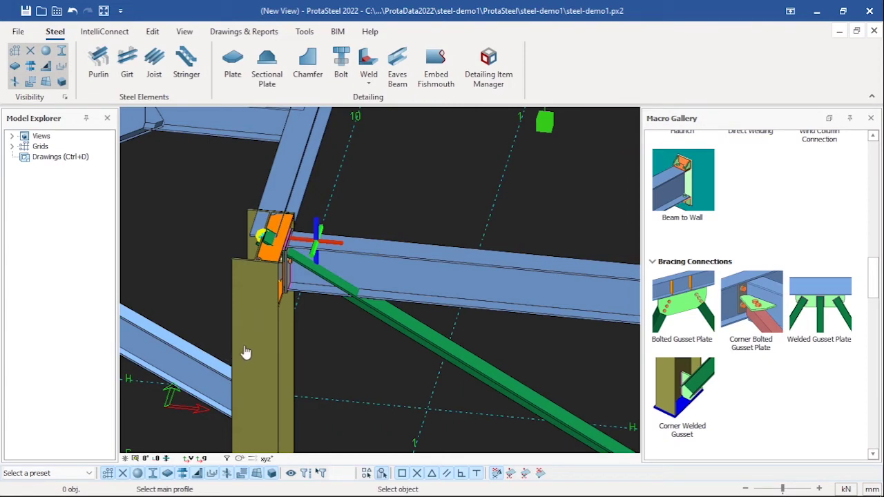
{"action": "left_click", "coordinate": [269, 345]}
{"action": "left_click", "coordinate": [396, 317]}
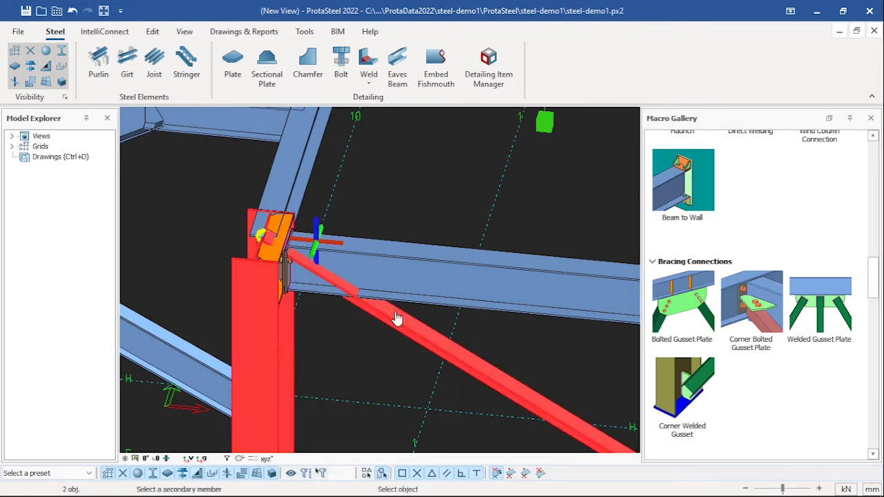
{"action": "scroll", "coordinate": [311, 310], "scroll_direction": "up", "scroll_amount": 3}
{"action": "scroll", "coordinate": [252, 297], "scroll_direction": "up", "scroll_amount": 3}
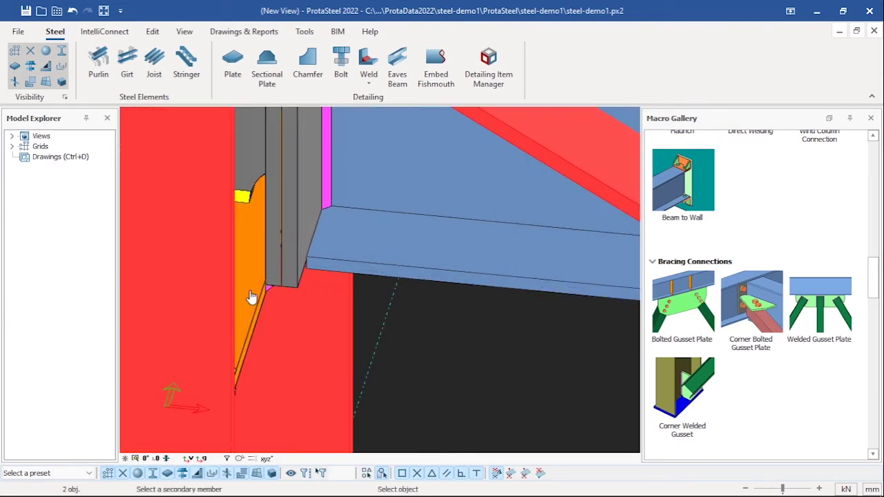
{"action": "right_click", "coordinate": [434, 349]}
{"action": "scroll", "coordinate": [434, 345], "scroll_direction": "down", "scroll_amount": 4}
{"action": "scroll", "coordinate": [440, 339], "scroll_direction": "down", "scroll_amount": 2}
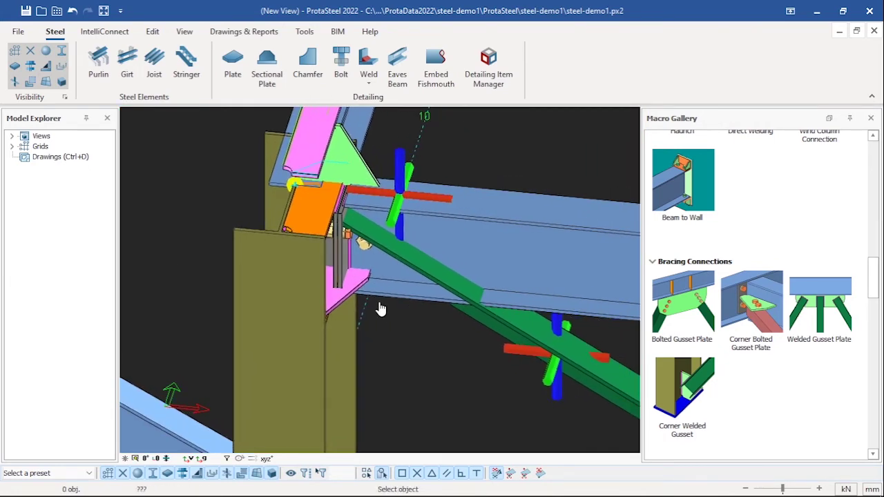
- Examine the gusset plates at the column top and the neighbouring braced bays, and end the macro command
{"action": "scroll", "coordinate": [379, 306], "scroll_direction": "up", "scroll_amount": 2}
{"action": "scroll", "coordinate": [367, 292], "scroll_direction": "down", "scroll_amount": 1}
{"action": "scroll", "coordinate": [379, 307], "scroll_direction": "down", "scroll_amount": 3}
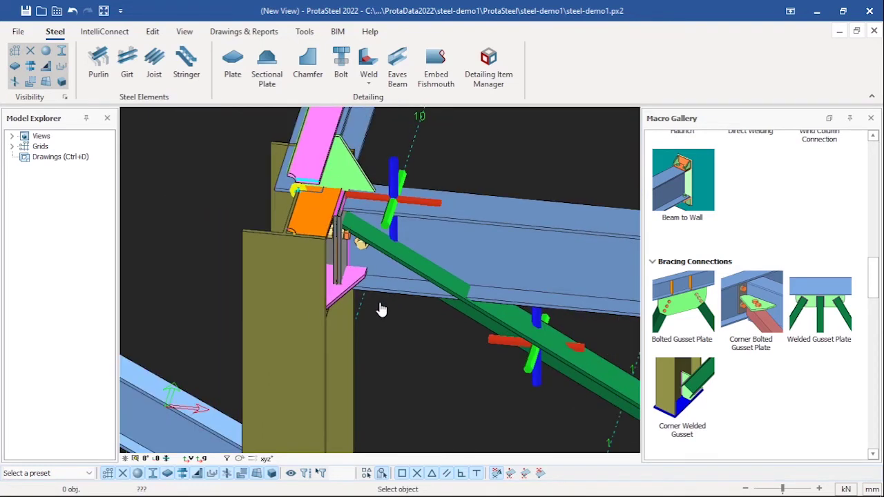
{"action": "scroll", "coordinate": [360, 275], "scroll_direction": "up", "scroll_amount": 1}
{"action": "scroll", "coordinate": [360, 275], "scroll_direction": "down", "scroll_amount": 5}
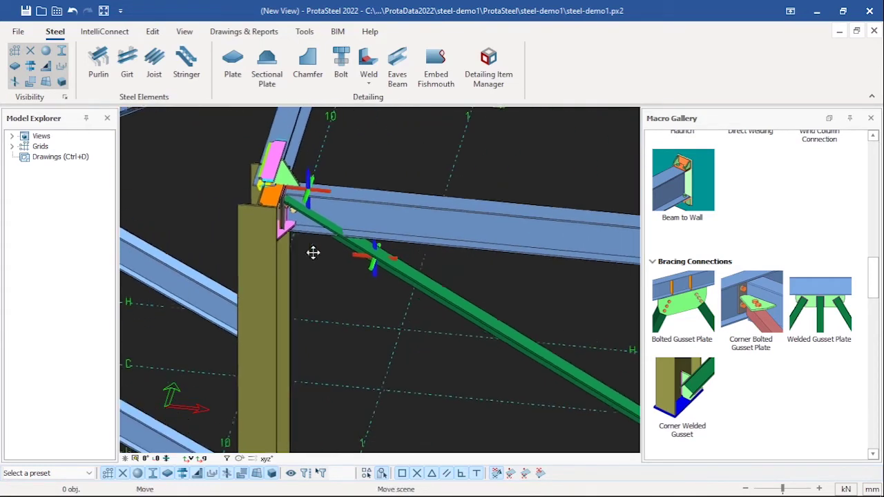
{"action": "scroll", "coordinate": [456, 286], "scroll_direction": "up", "scroll_amount": 3}
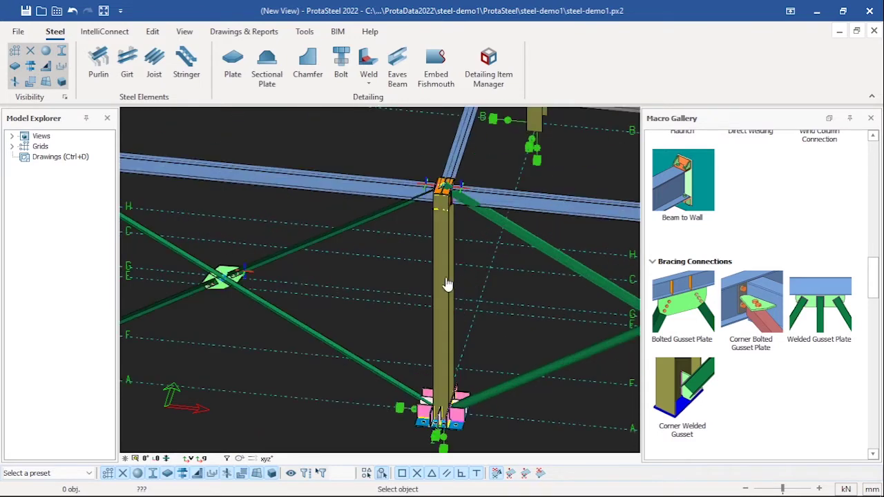
{"action": "scroll", "coordinate": [398, 287], "scroll_direction": "down", "scroll_amount": 2}
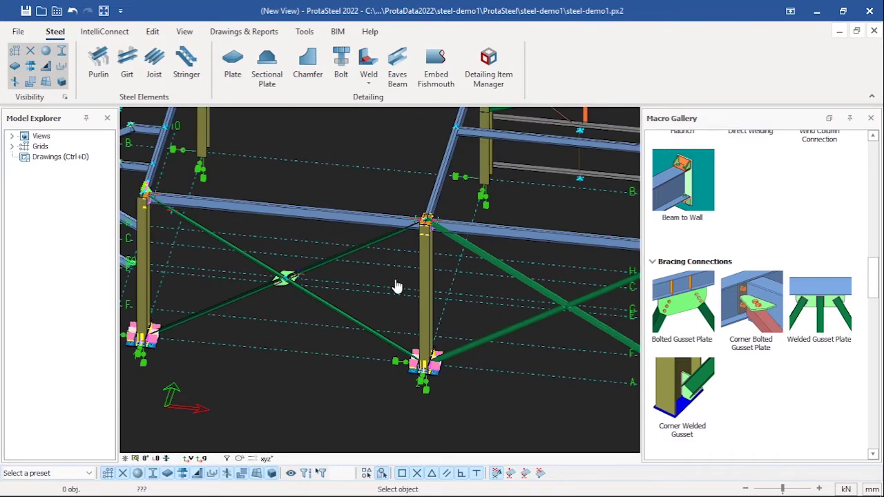
{"action": "right_click", "coordinate": [375, 184]}
{"action": "left_click", "coordinate": [404, 192]}
- Examine the line A bracing end-on, down to where the brace meets the beam and stiffened column top at grid 2
{"action": "scroll", "coordinate": [356, 273], "scroll_direction": "down", "scroll_amount": 2}
{"action": "middle_click_drag", "start_coordinate": [355, 273], "coordinate": [408, 283], "text": "ctrl"}
{"action": "scroll", "coordinate": [452, 332], "scroll_direction": "down", "scroll_amount": 2}
{"action": "middle_click_drag", "start_coordinate": [453, 333], "coordinate": [351, 198]}
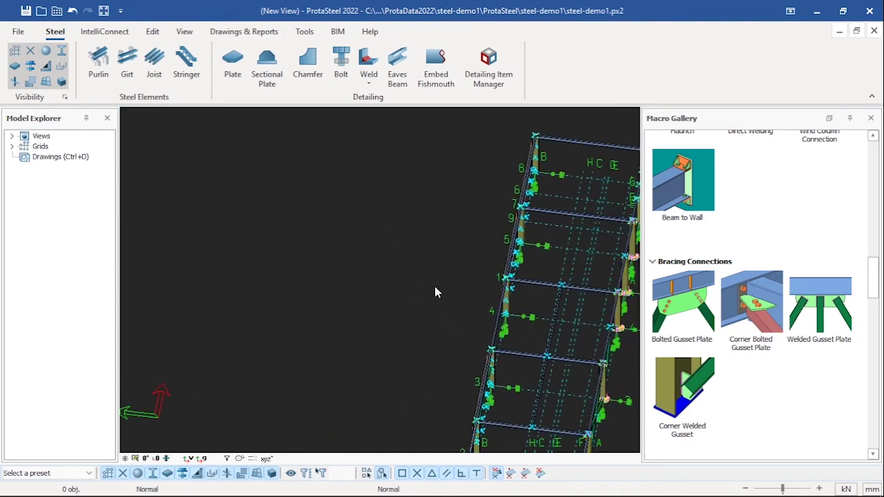
{"action": "middle_click_drag", "start_coordinate": [434, 286], "coordinate": [202, 229]}
{"action": "scroll", "coordinate": [273, 110], "scroll_direction": "up", "scroll_amount": 3}
{"action": "middle_click_drag", "start_coordinate": [430, 338], "coordinate": [407, 182]}
{"action": "scroll", "coordinate": [521, 181], "scroll_direction": "up", "scroll_amount": 3}
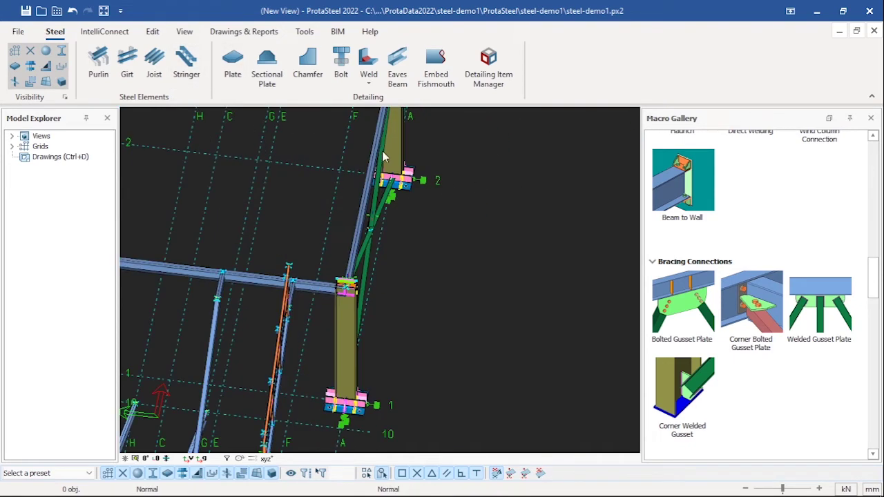
{"action": "middle_click_drag", "start_coordinate": [393, 124], "coordinate": [413, 269]}
{"action": "scroll", "coordinate": [413, 271], "scroll_direction": "up", "scroll_amount": 5}
{"action": "middle_click_drag", "start_coordinate": [420, 238], "coordinate": [395, 305]}
{"action": "scroll", "coordinate": [382, 226], "scroll_direction": "up", "scroll_amount": 4}
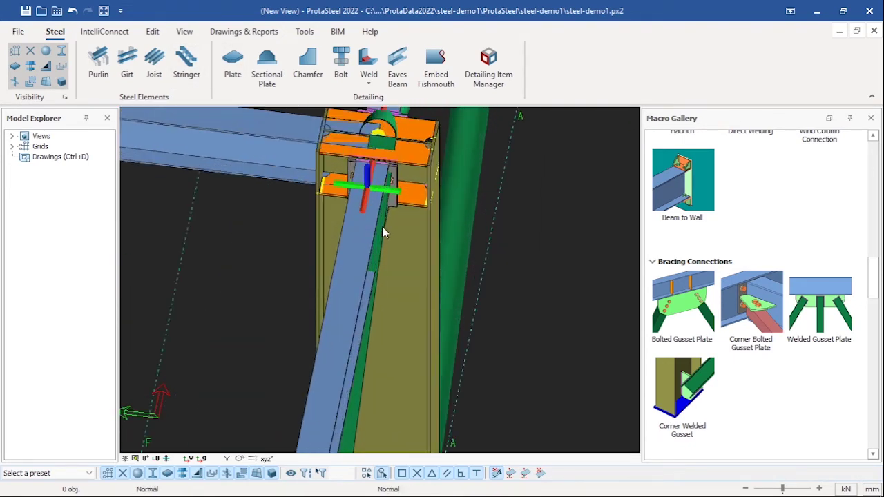
{"action": "scroll", "coordinate": [404, 222], "scroll_direction": "down", "scroll_amount": 2}
- Examine the line A braced bays, including where the brace meets the beam and column top at grid 3
{"action": "middle_click_drag", "start_coordinate": [490, 303], "coordinate": [359, 464], "text": "ctrl"}
{"action": "scroll", "coordinate": [491, 303], "scroll_direction": "down", "scroll_amount": 4}
{"action": "scroll", "coordinate": [442, 266], "scroll_direction": "down", "scroll_amount": 3}
{"action": "scroll", "coordinate": [335, 290], "scroll_direction": "up", "scroll_amount": 6}
{"action": "scroll", "coordinate": [442, 264], "scroll_direction": "up", "scroll_amount": 5}
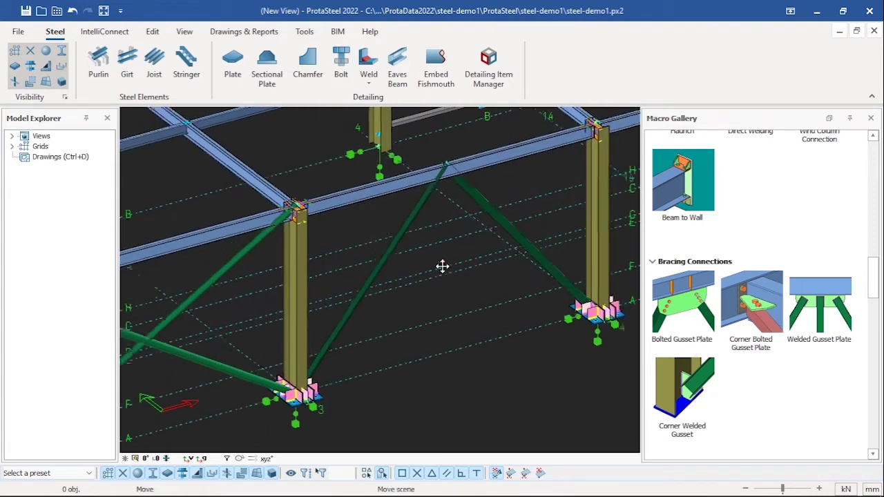
{"action": "scroll", "coordinate": [442, 219], "scroll_direction": "up", "scroll_amount": 2}
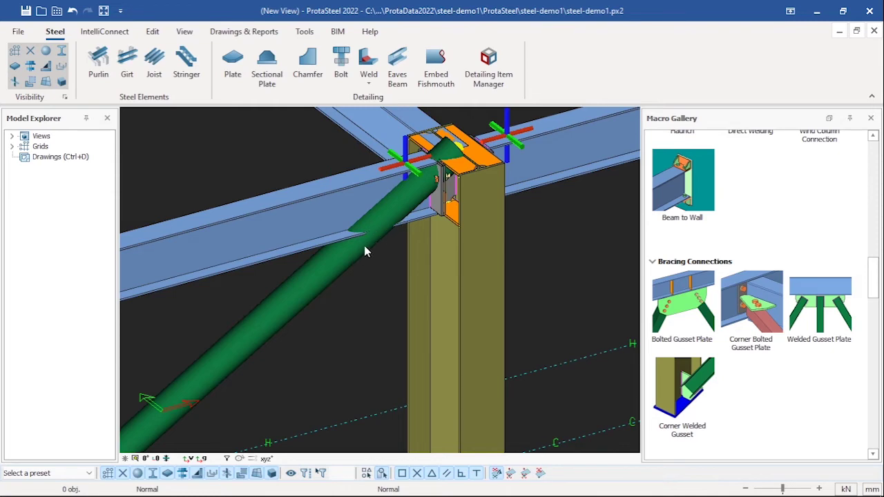
{"action": "scroll", "coordinate": [363, 261], "scroll_direction": "down", "scroll_amount": 3}
{"action": "scroll", "coordinate": [300, 322], "scroll_direction": "down", "scroll_amount": 2}
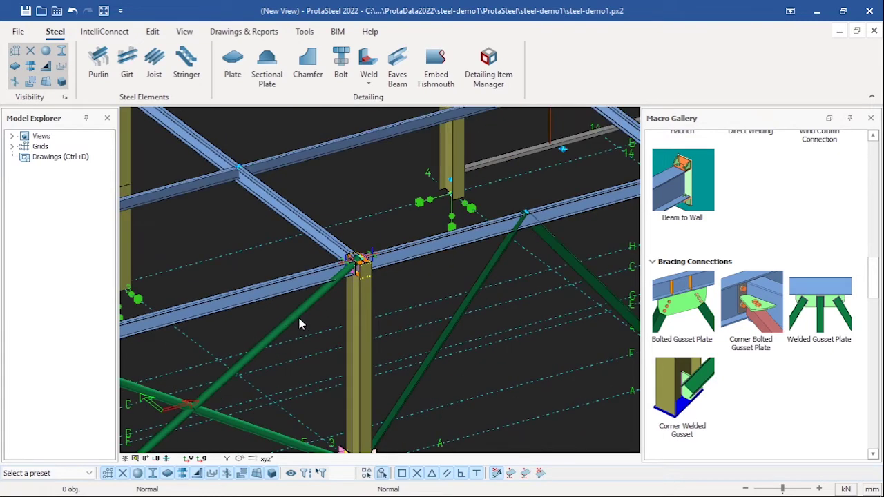
- Apply the Bolted Gusset Plate macro at the grid 3 column top on line A, with the column as main profile and the brace as secondary member
{"action": "scroll", "coordinate": [319, 302], "scroll_direction": "up", "scroll_amount": 2}
{"action": "scroll", "coordinate": [319, 302], "scroll_direction": "up", "scroll_amount": 3}
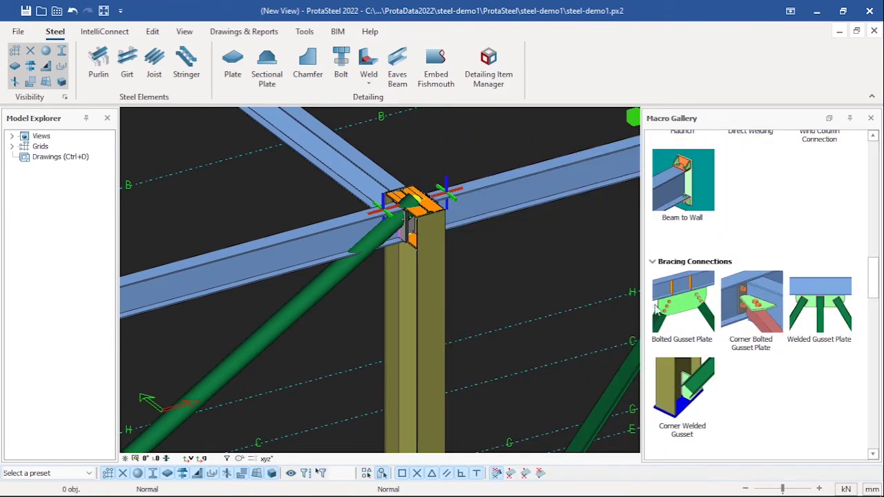
{"action": "left_click", "coordinate": [691, 323]}
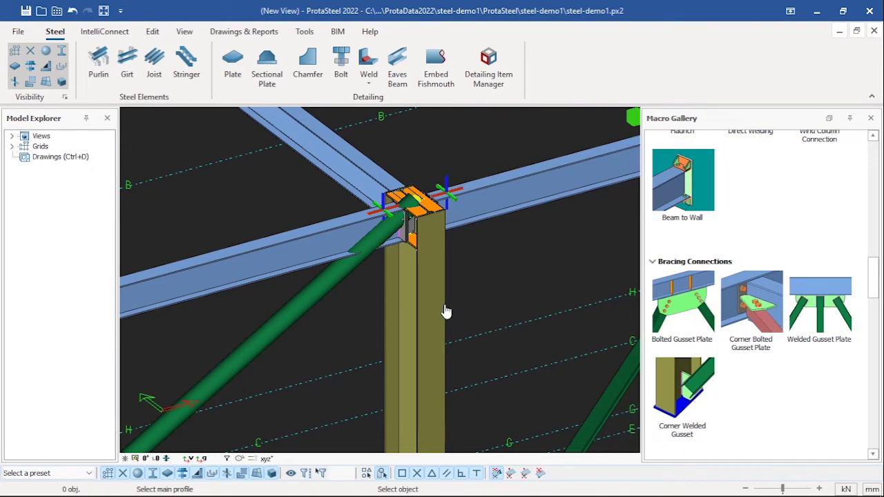
{"action": "left_click", "coordinate": [417, 293]}
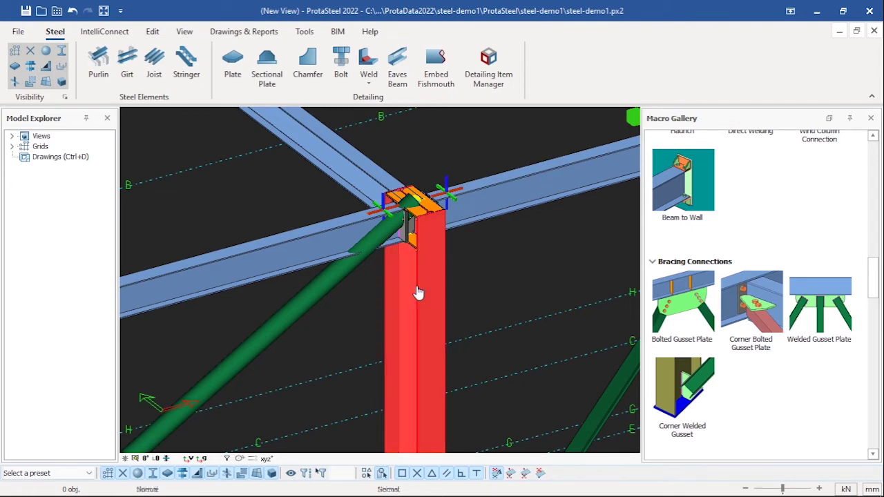
{"action": "left_click", "coordinate": [327, 291]}
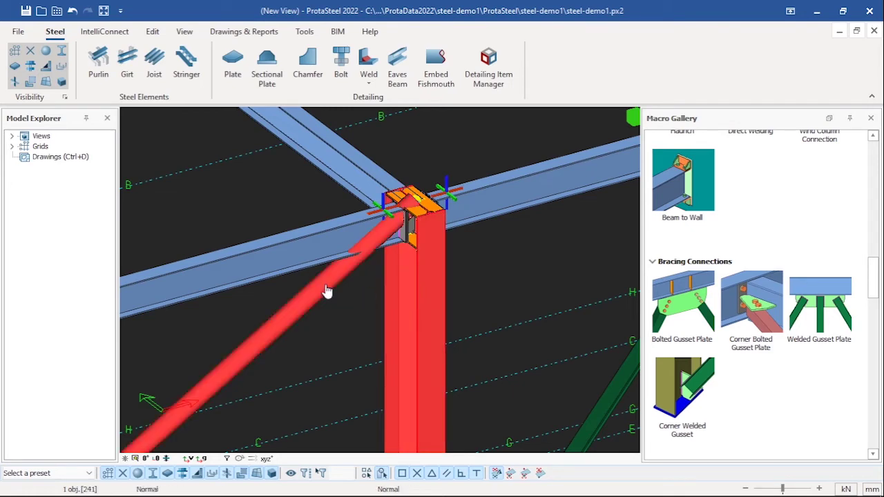
{"action": "scroll", "coordinate": [408, 255], "scroll_direction": "up", "scroll_amount": 2}
{"action": "scroll", "coordinate": [411, 254], "scroll_direction": "up", "scroll_amount": 1}
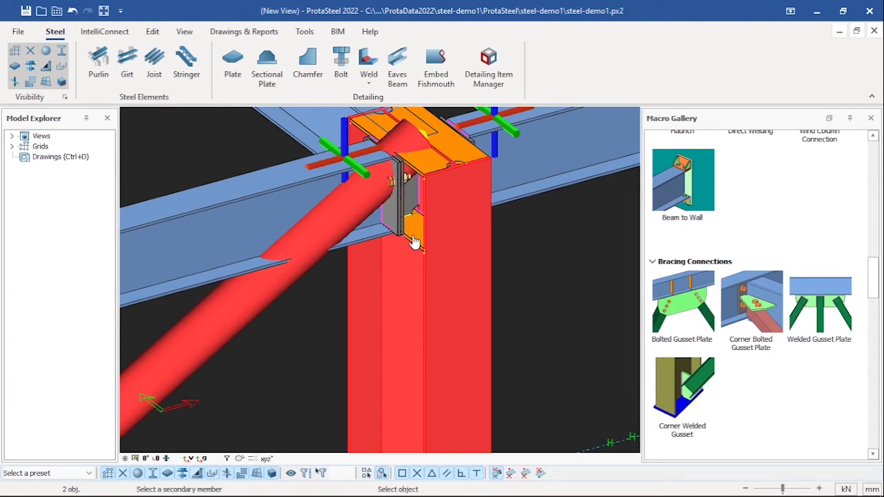
{"action": "right_click", "coordinate": [538, 245]}
{"action": "scroll", "coordinate": [387, 205], "scroll_direction": "up", "scroll_amount": 2}
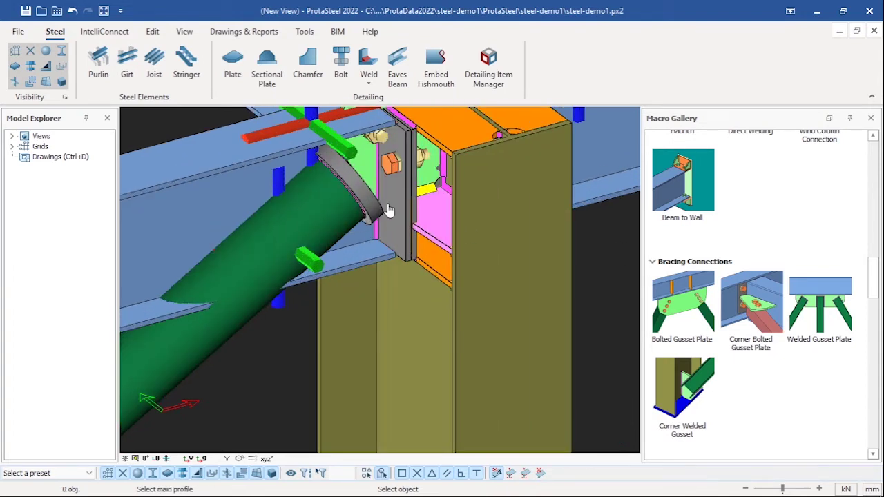
{"action": "scroll", "coordinate": [388, 206], "scroll_direction": "down", "scroll_amount": 2}
{"action": "scroll", "coordinate": [389, 212], "scroll_direction": "up", "scroll_amount": 3}
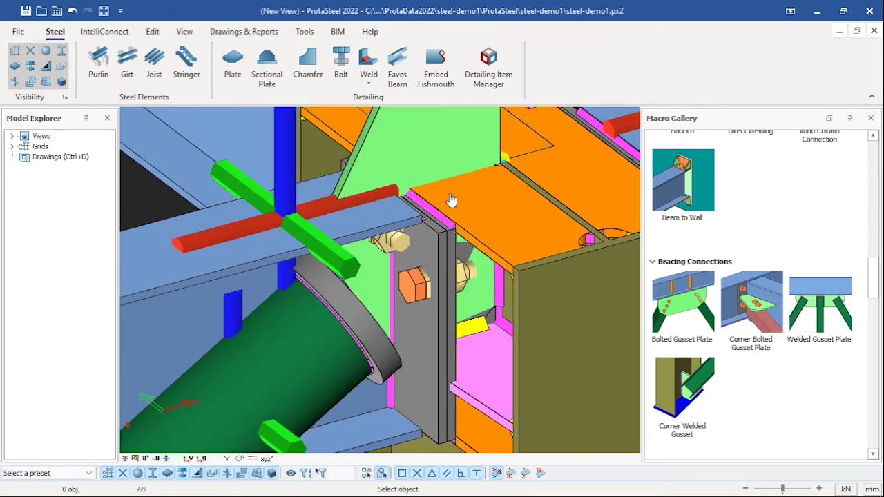
{"action": "scroll", "coordinate": [454, 197], "scroll_direction": "down", "scroll_amount": 1}
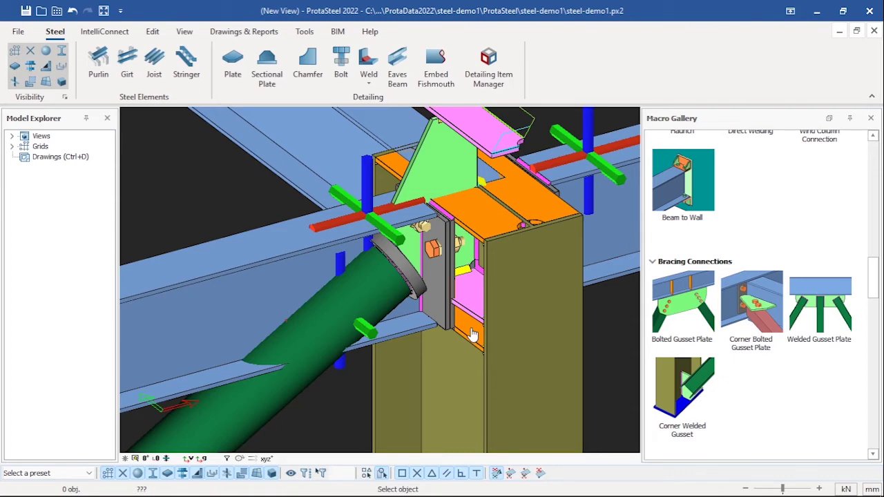
{"action": "scroll", "coordinate": [420, 283], "scroll_direction": "down", "scroll_amount": 10}
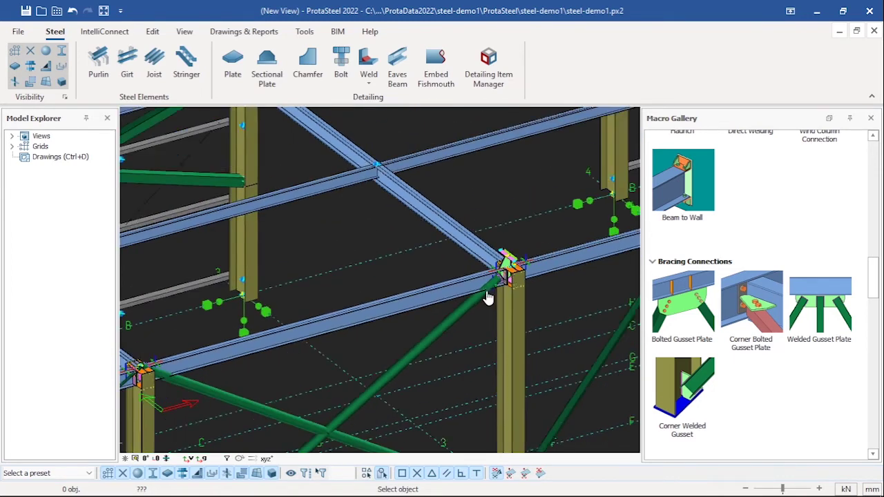
- Apply the Bolted Gusset Plate macro beside the grid 2 column top, with the line A beam as main profile and the crossing brace as secondary member
{"action": "middle_click_drag", "start_coordinate": [488, 297], "coordinate": [565, 266]}
{"action": "middle_click_drag", "start_coordinate": [286, 288], "coordinate": [419, 259]}
{"action": "scroll", "coordinate": [414, 260], "scroll_direction": "up", "scroll_amount": 4}
{"action": "middle_click_drag", "start_coordinate": [391, 313], "coordinate": [435, 112]}
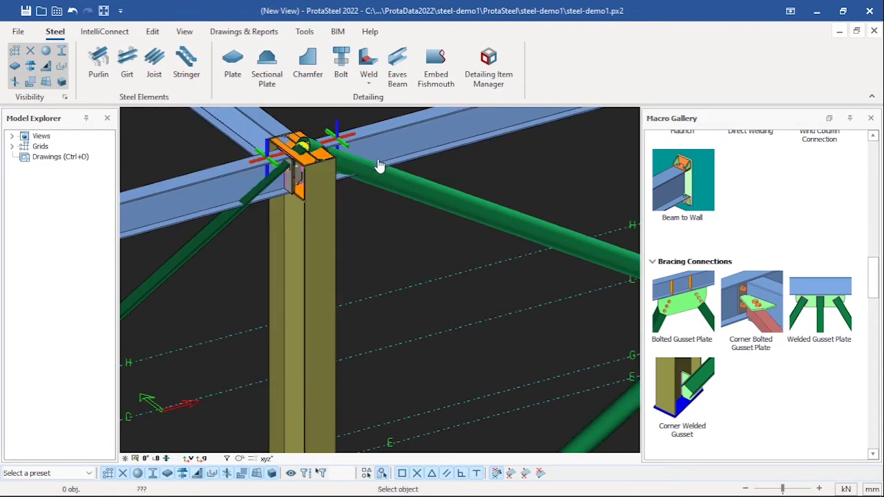
{"action": "scroll", "coordinate": [332, 203], "scroll_direction": "up", "scroll_amount": 4}
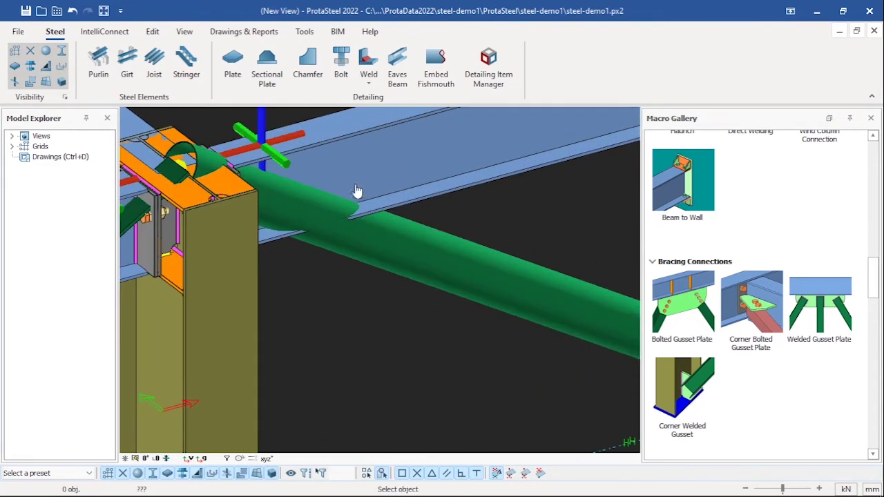
{"action": "scroll", "coordinate": [357, 191], "scroll_direction": "down", "scroll_amount": 3}
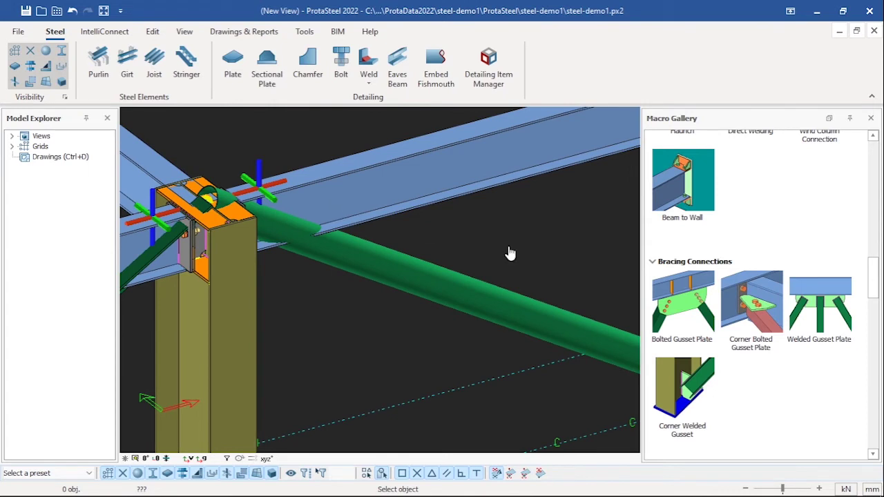
{"action": "left_click", "coordinate": [676, 310]}
{"action": "left_click", "coordinate": [379, 194]}
{"action": "left_click", "coordinate": [391, 262]}
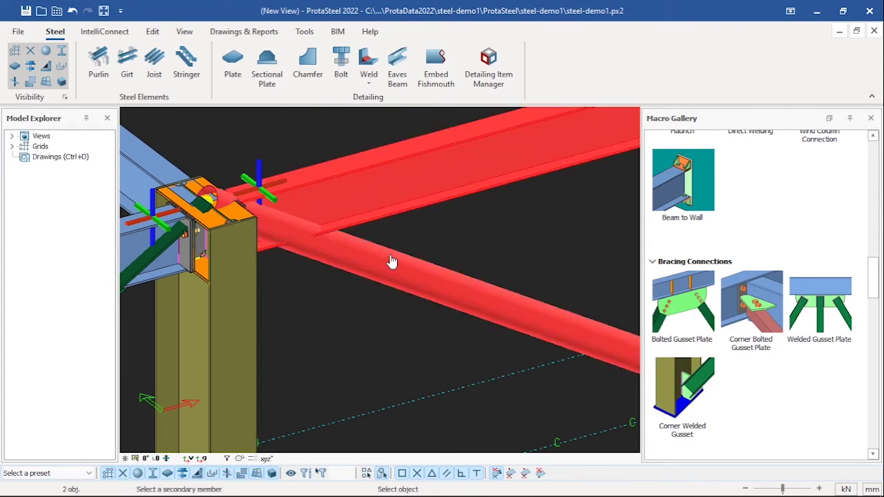
{"action": "right_click", "coordinate": [501, 225]}
{"action": "scroll", "coordinate": [360, 255], "scroll_direction": "up", "scroll_amount": 2}
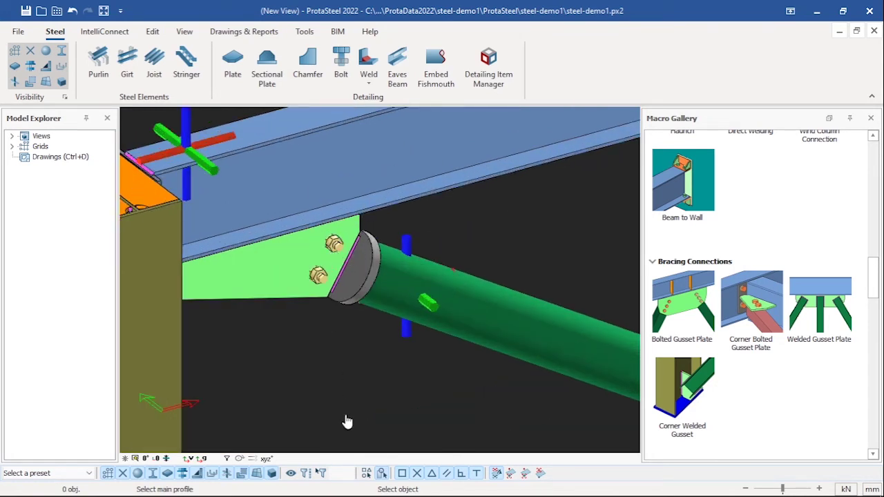
- Compare the gusset plate fixed to the beam beside grid 2 with the one fixed to the column top at grid 3
{"action": "scroll", "coordinate": [316, 331], "scroll_direction": "down", "scroll_amount": 3}
{"action": "scroll", "coordinate": [250, 299], "scroll_direction": "up", "scroll_amount": 2}
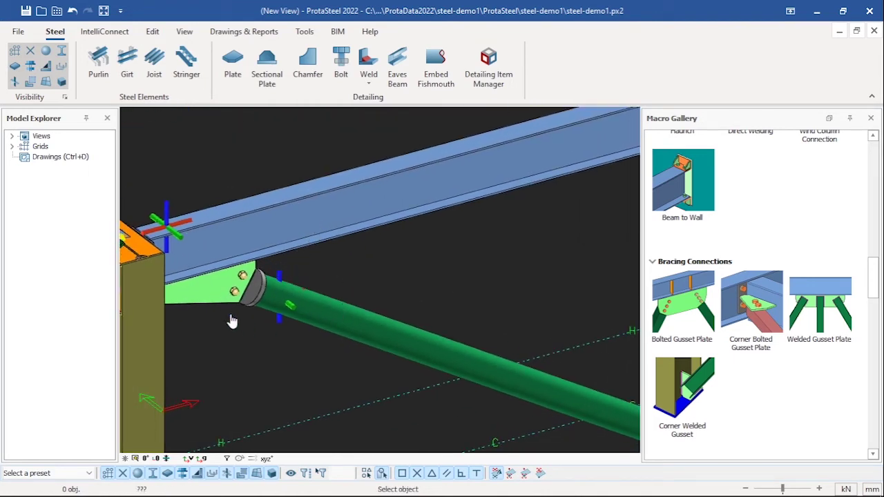
{"action": "scroll", "coordinate": [214, 301], "scroll_direction": "up", "scroll_amount": 2}
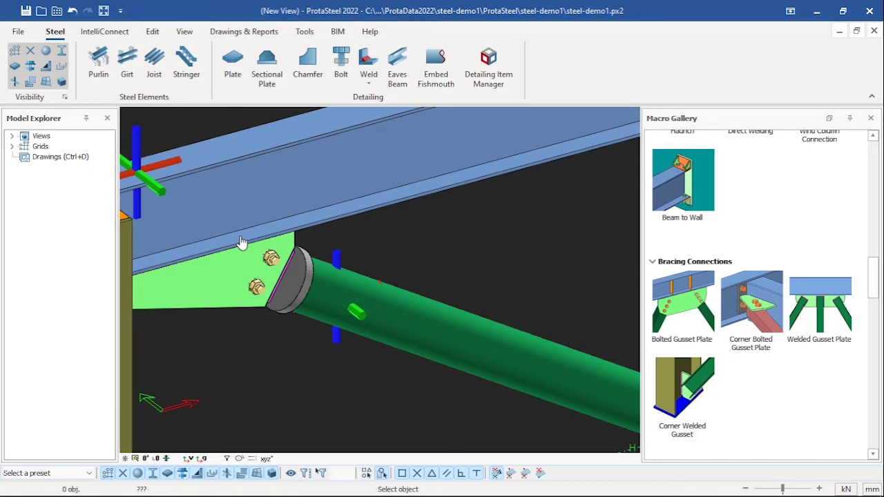
{"action": "scroll", "coordinate": [241, 243], "scroll_direction": "down", "scroll_amount": 6}
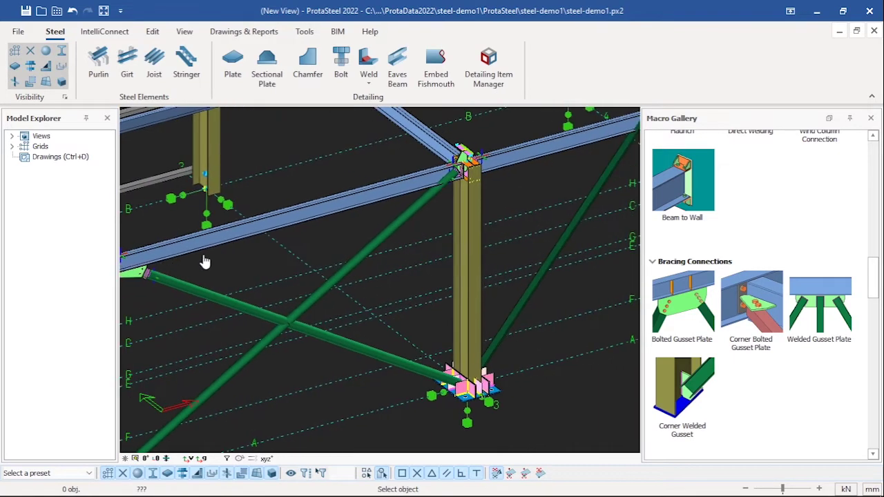
{"action": "scroll", "coordinate": [338, 244], "scroll_direction": "up", "scroll_amount": 2}
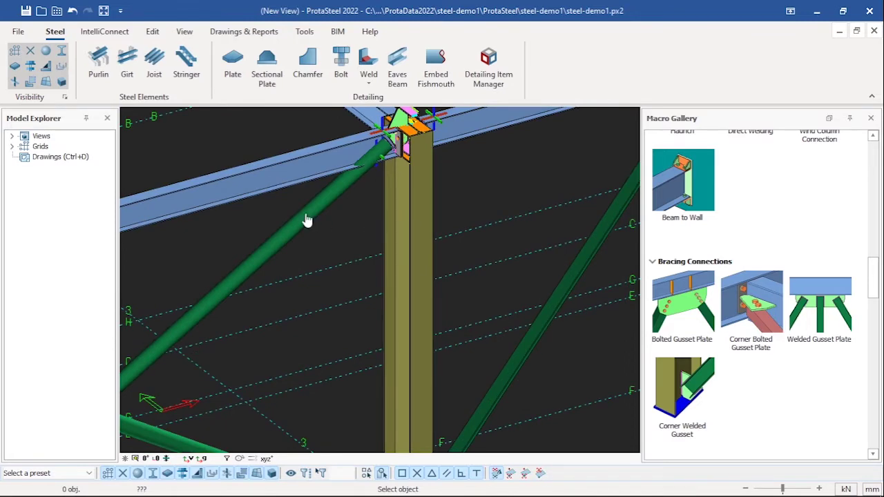
{"action": "scroll", "coordinate": [394, 191], "scroll_direction": "up", "scroll_amount": 3}
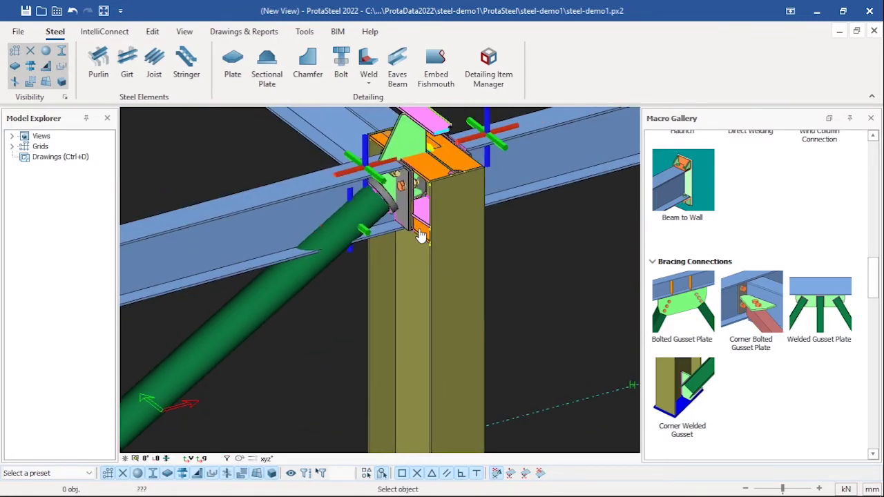
{"action": "scroll", "coordinate": [421, 238], "scroll_direction": "up", "scroll_amount": 1}
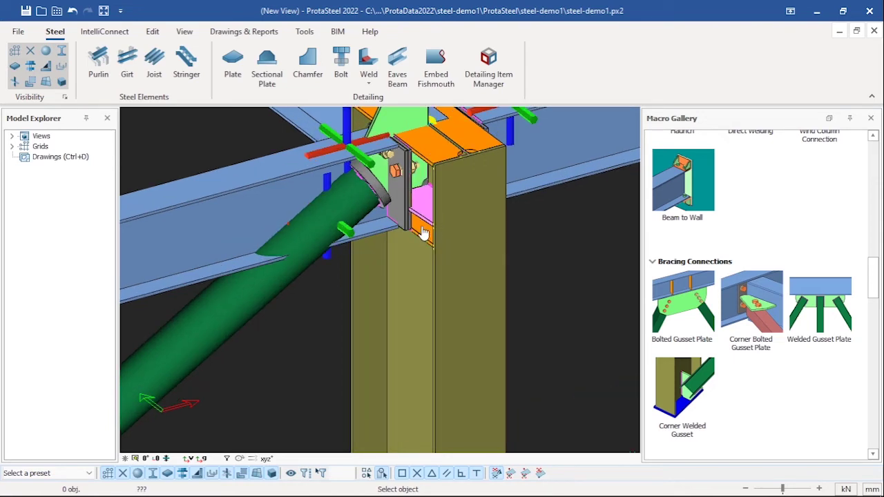
{"action": "scroll", "coordinate": [428, 237], "scroll_direction": "down", "scroll_amount": 6}
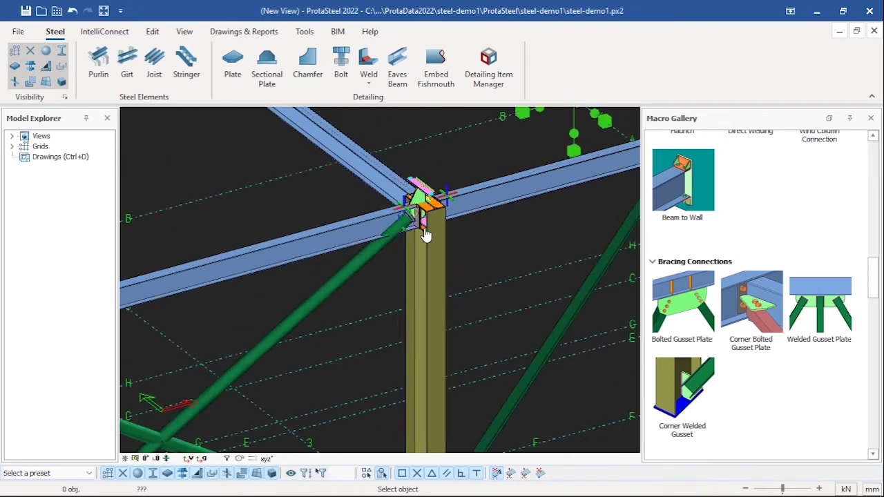
- Apply the Bolted Gusset Plate macro at the grid 3 column base, with the column as main profile and the brace as secondary member, and end the command
{"action": "middle_click_drag", "start_coordinate": [429, 339], "coordinate": [442, 262]}
{"action": "scroll", "coordinate": [441, 259], "scroll_direction": "up", "scroll_amount": 2}
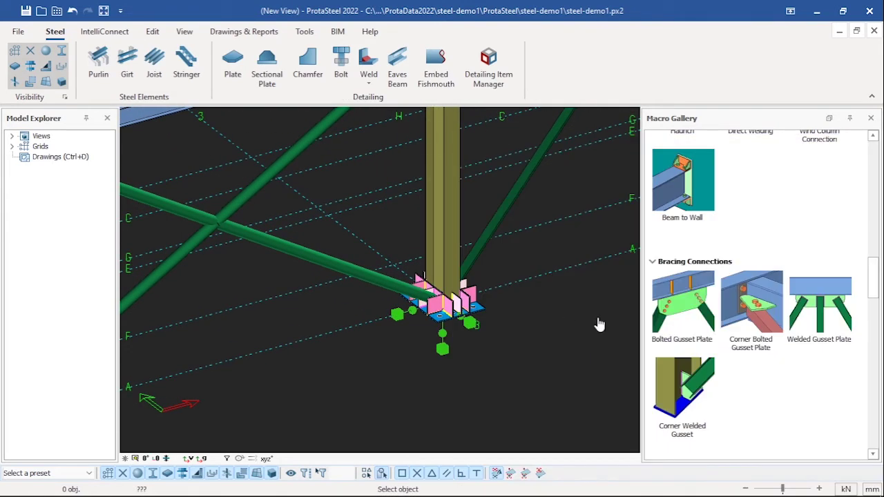
{"action": "left_click", "coordinate": [670, 309]}
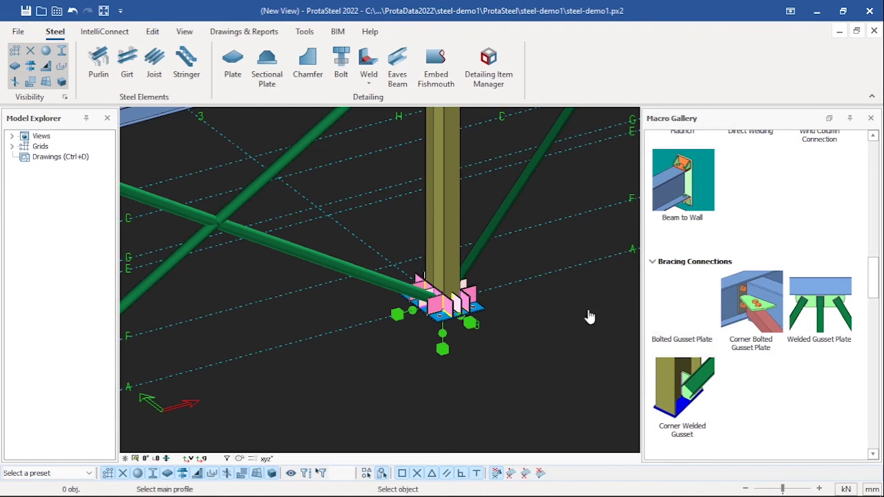
{"action": "left_click", "coordinate": [446, 250]}
{"action": "left_click", "coordinate": [379, 286]}
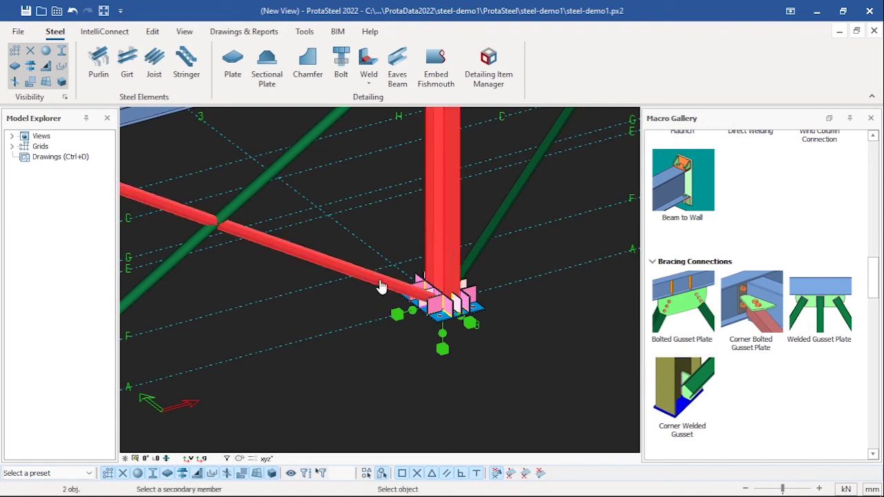
{"action": "scroll", "coordinate": [445, 328], "scroll_direction": "up", "scroll_amount": 2}
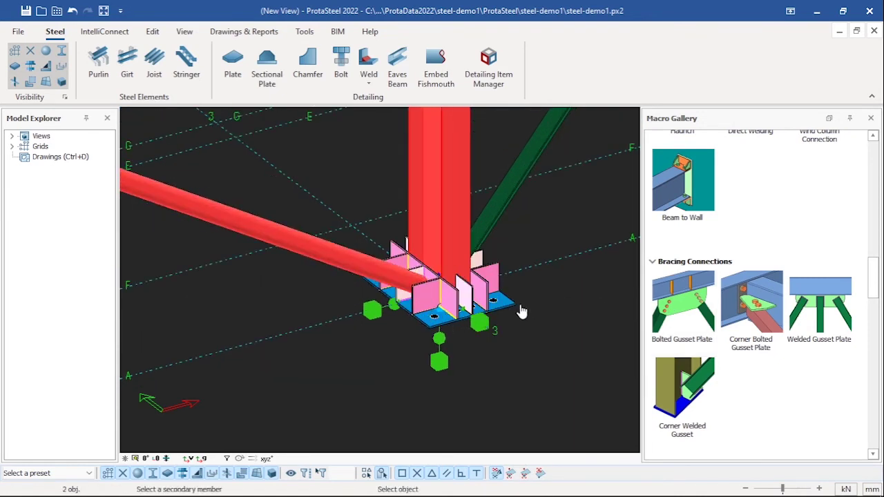
{"action": "right_click", "coordinate": [565, 299]}
{"action": "scroll", "coordinate": [419, 296], "scroll_direction": "up", "scroll_amount": 3}
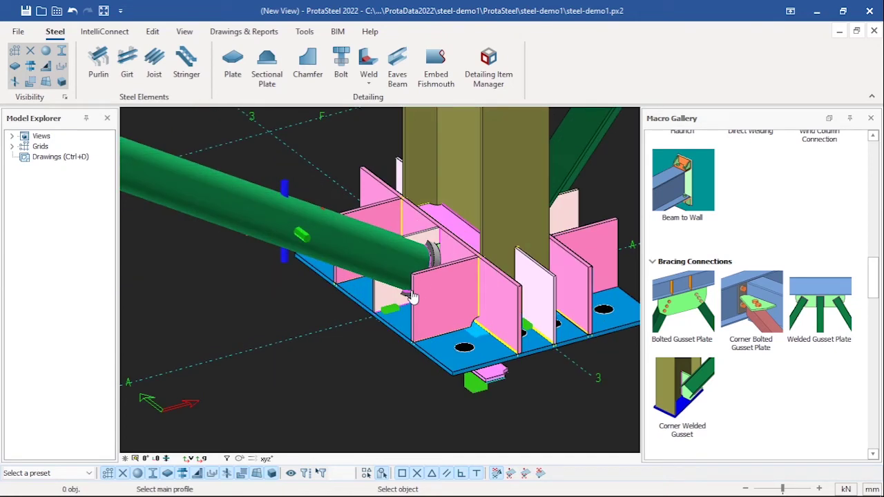
{"action": "scroll", "coordinate": [419, 295], "scroll_direction": "down", "scroll_amount": 2}
{"action": "scroll", "coordinate": [375, 341], "scroll_direction": "down", "scroll_amount": 2}
{"action": "key", "text": "Escape"}
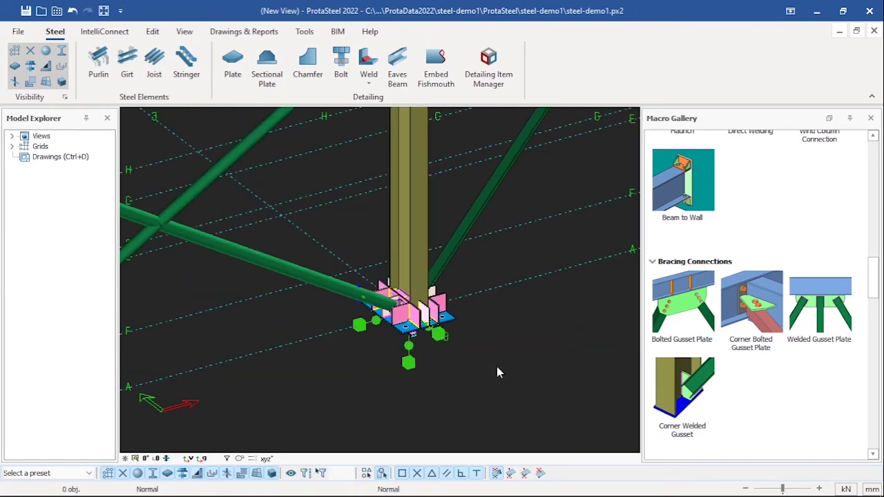
- Examine the brace connection at the grid 3 column base and the surrounding frame, then the line A bracing between grids 2 and 3
{"action": "middle_click_drag", "start_coordinate": [303, 355], "coordinate": [185, 149], "text": "ctrl"}
{"action": "scroll", "coordinate": [384, 334], "scroll_direction": "down", "scroll_amount": 4}
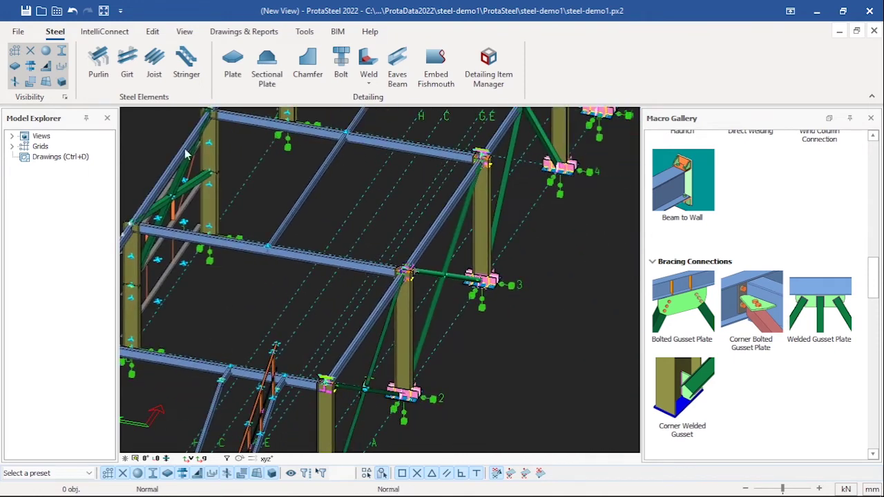
{"action": "scroll", "coordinate": [489, 284], "scroll_direction": "up", "scroll_amount": 6}
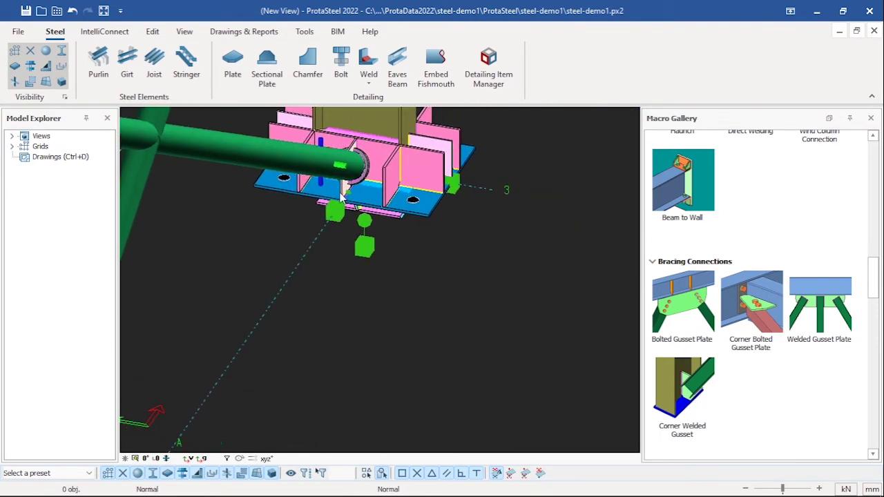
{"action": "middle_click_drag", "start_coordinate": [349, 234], "coordinate": [282, 255], "text": "ctrl"}
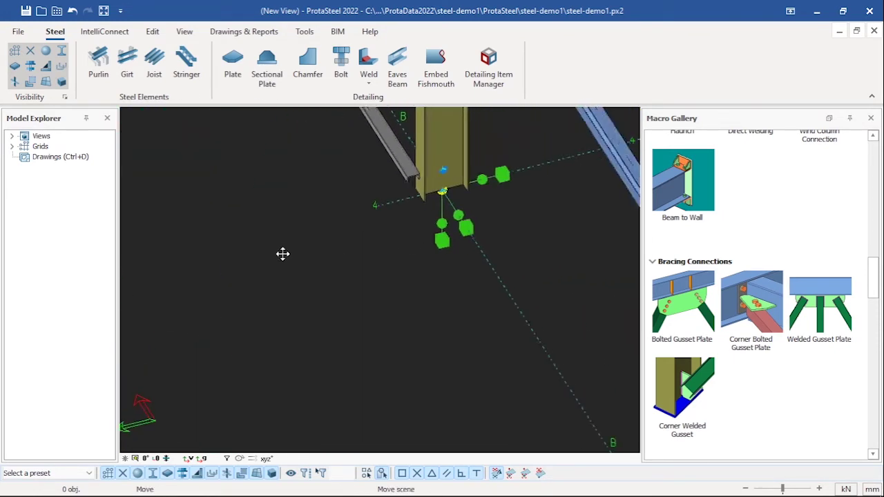
{"action": "scroll", "coordinate": [458, 240], "scroll_direction": "down", "scroll_amount": 3}
{"action": "scroll", "coordinate": [459, 242], "scroll_direction": "down", "scroll_amount": 6}
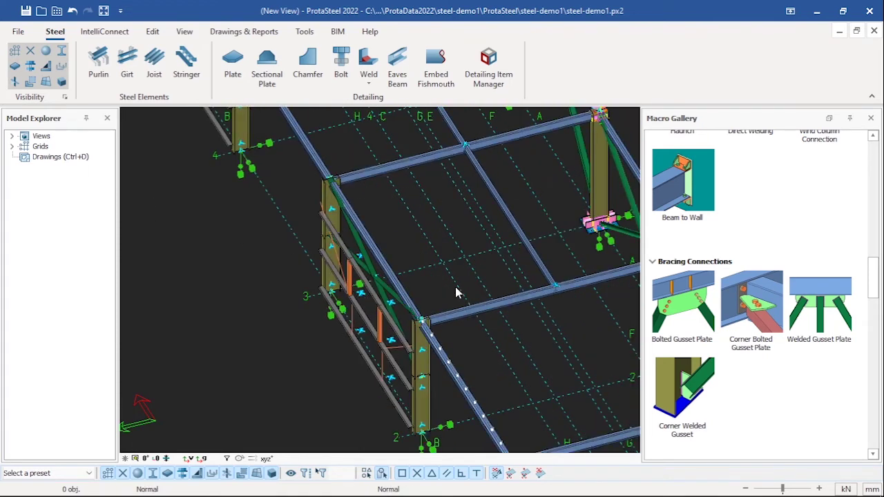
{"action": "middle_click_drag", "start_coordinate": [579, 288], "coordinate": [310, 256]}
{"action": "scroll", "coordinate": [255, 235], "scroll_direction": "up", "scroll_amount": 9}
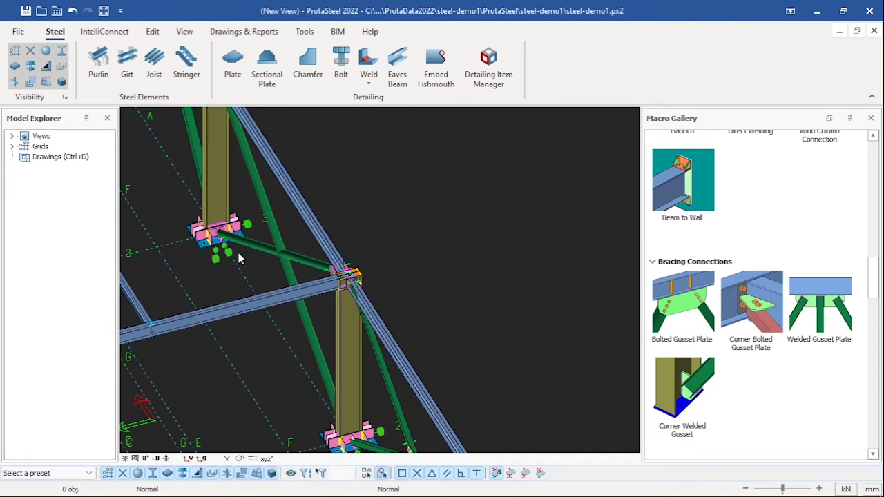
- Examine the gusset plate where the round brace meets the stiffener and base plate at the grid 3 column
{"action": "middle_click_drag", "start_coordinate": [219, 238], "coordinate": [366, 306]}
{"action": "scroll", "coordinate": [365, 305], "scroll_direction": "up", "scroll_amount": 6}
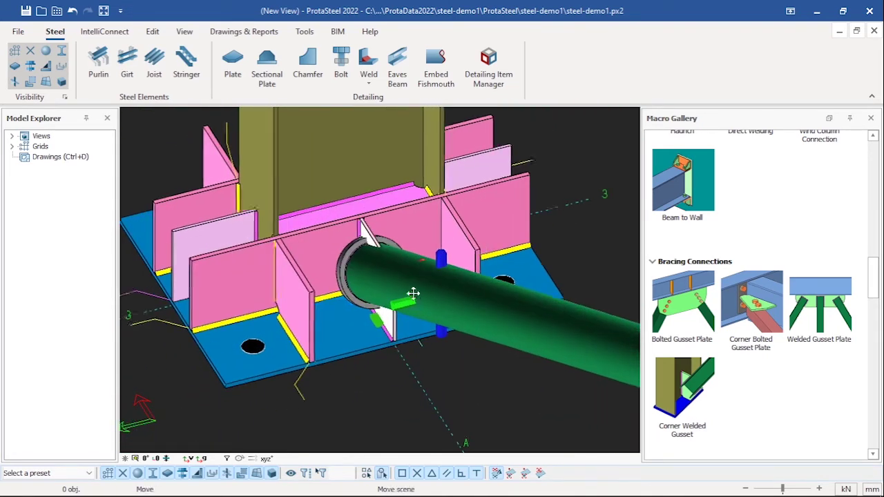
{"action": "scroll", "coordinate": [407, 291], "scroll_direction": "up", "scroll_amount": 2}
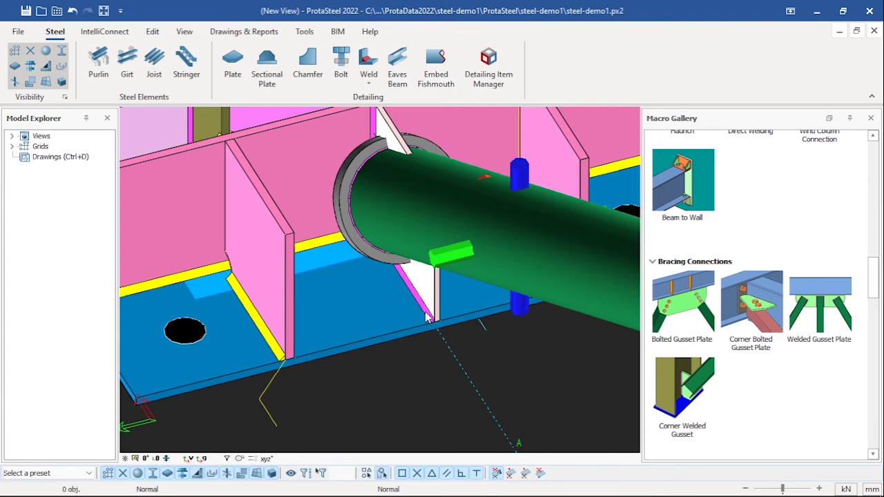
{"action": "scroll", "coordinate": [407, 332], "scroll_direction": "down", "scroll_amount": 2}
{"action": "scroll", "coordinate": [413, 358], "scroll_direction": "up", "scroll_amount": 5}
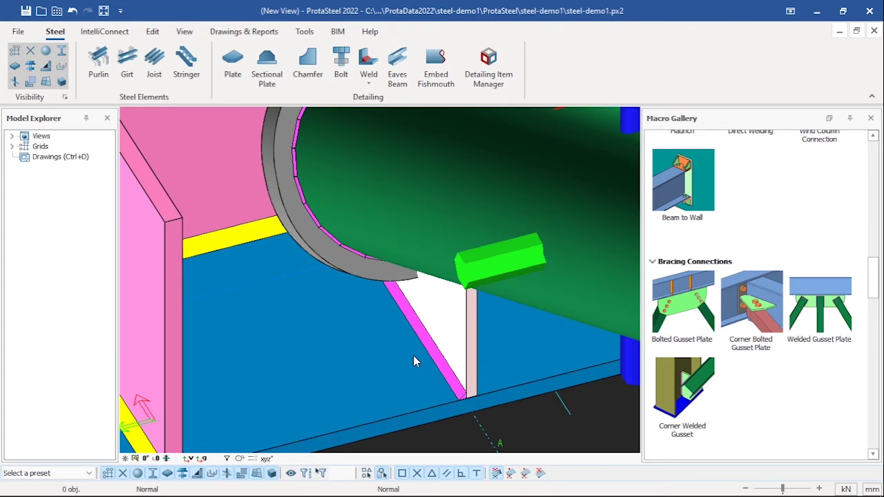
{"action": "scroll", "coordinate": [413, 356], "scroll_direction": "down", "scroll_amount": 4}
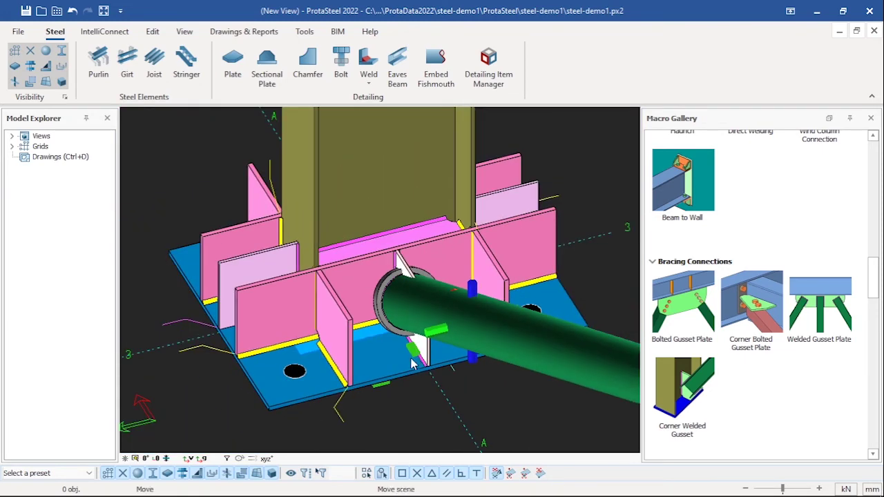
{"action": "middle_click_drag", "start_coordinate": [413, 364], "coordinate": [404, 372]}
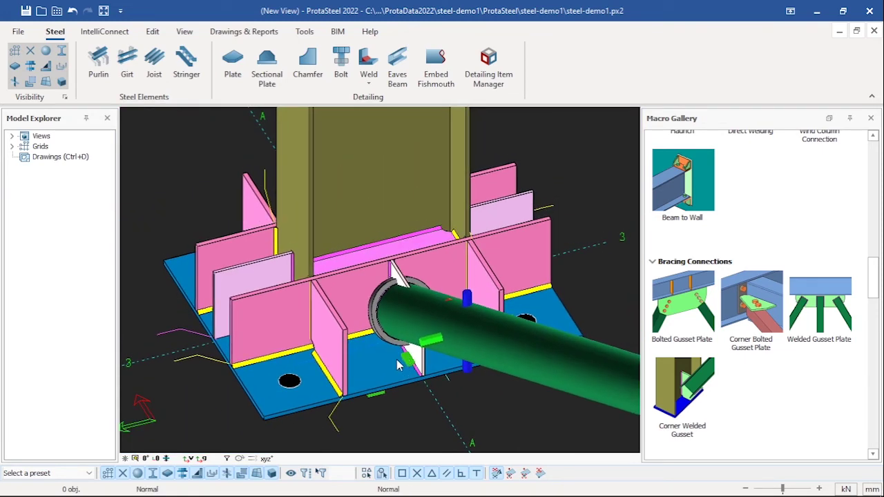
{"action": "scroll", "coordinate": [397, 362], "scroll_direction": "up", "scroll_amount": 3}
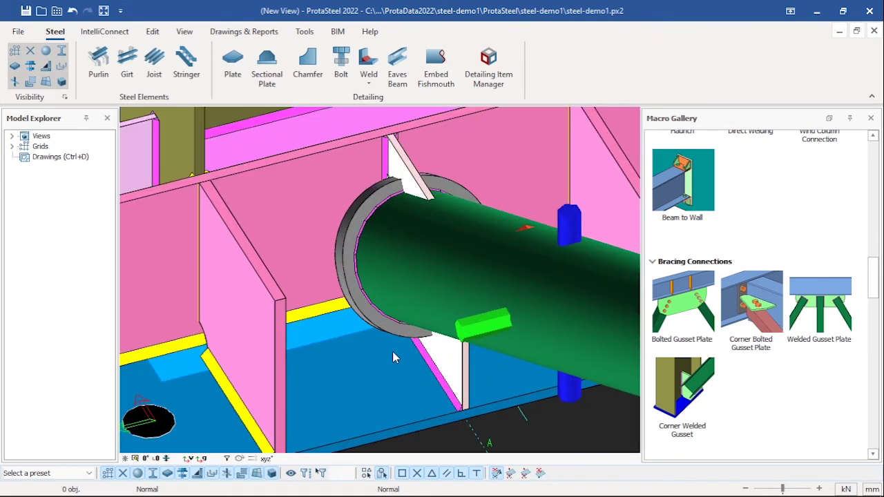
{"action": "scroll", "coordinate": [392, 357], "scroll_direction": "down", "scroll_amount": 3}
{"action": "scroll", "coordinate": [392, 357], "scroll_direction": "up", "scroll_amount": 2}
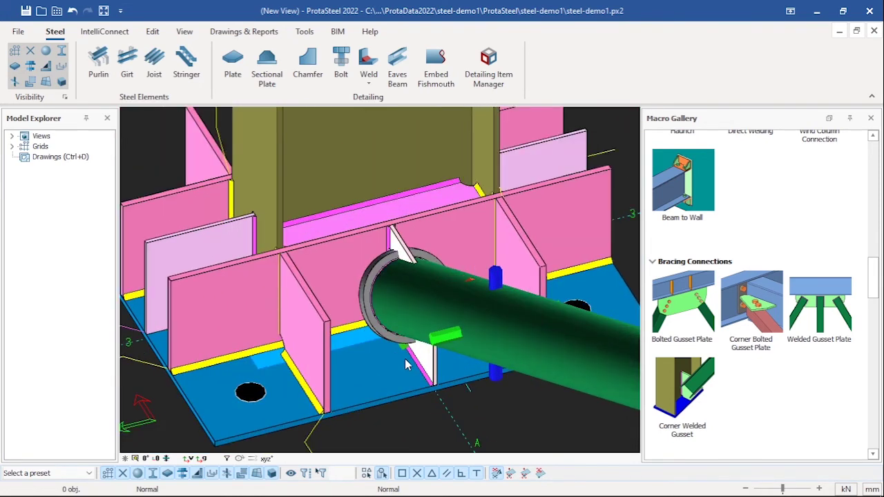
{"action": "scroll", "coordinate": [406, 364], "scroll_direction": "up", "scroll_amount": 2}
{"action": "scroll", "coordinate": [413, 366], "scroll_direction": "up", "scroll_amount": 1}
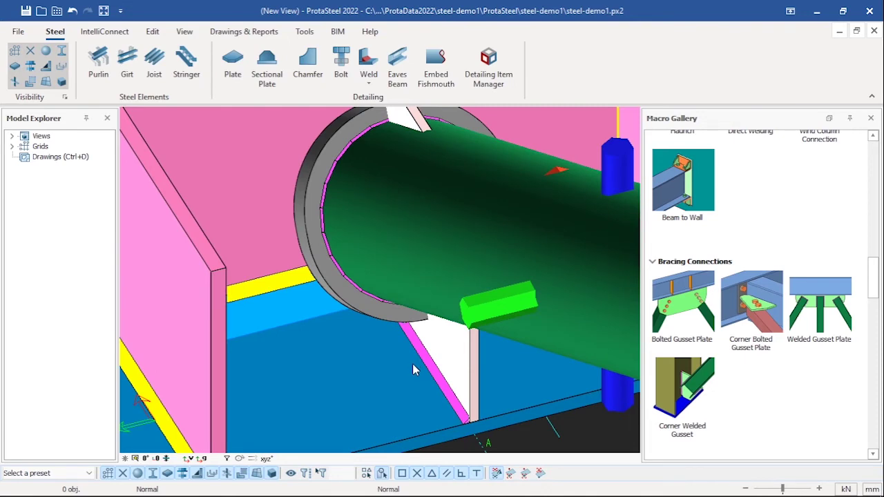
{"action": "scroll", "coordinate": [412, 364], "scroll_direction": "down", "scroll_amount": 5}
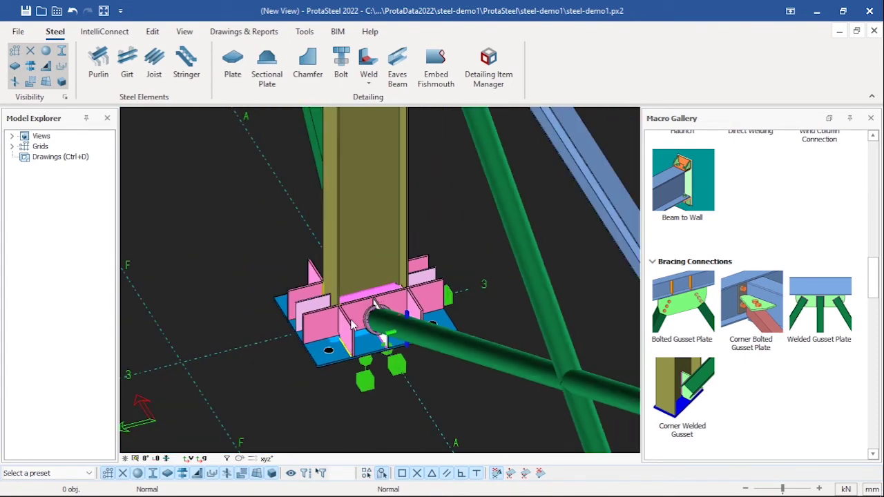
- Apply the Bolted Gusset Plate macro at the grid 4 column base, with the column as main profile and the brace as secondary member
{"action": "middle_click_drag", "start_coordinate": [344, 289], "coordinate": [336, 410]}
{"action": "scroll", "coordinate": [343, 225], "scroll_direction": "up", "scroll_amount": 2}
{"action": "middle_click_drag", "start_coordinate": [343, 225], "coordinate": [337, 235]}
{"action": "scroll", "coordinate": [339, 233], "scroll_direction": "down", "scroll_amount": 5}
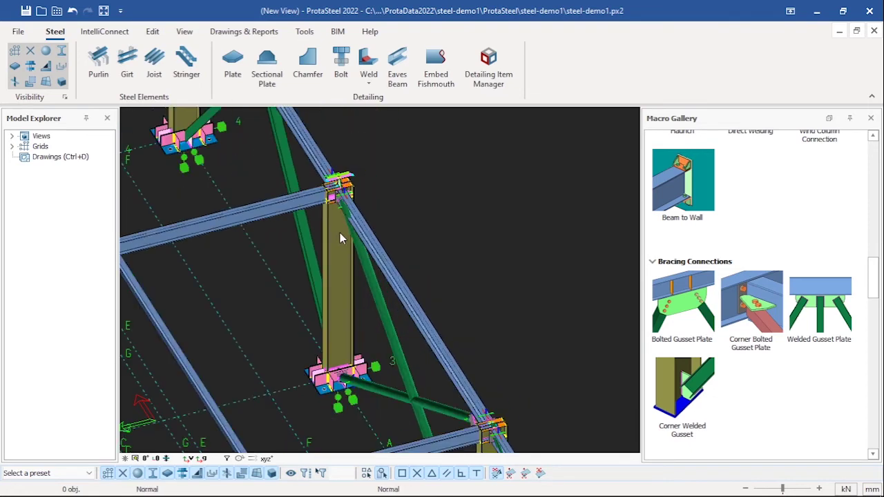
{"action": "scroll", "coordinate": [266, 187], "scroll_direction": "up", "scroll_amount": 5}
{"action": "middle_click_drag", "start_coordinate": [242, 169], "coordinate": [311, 281]}
{"action": "scroll", "coordinate": [282, 250], "scroll_direction": "up", "scroll_amount": 1}
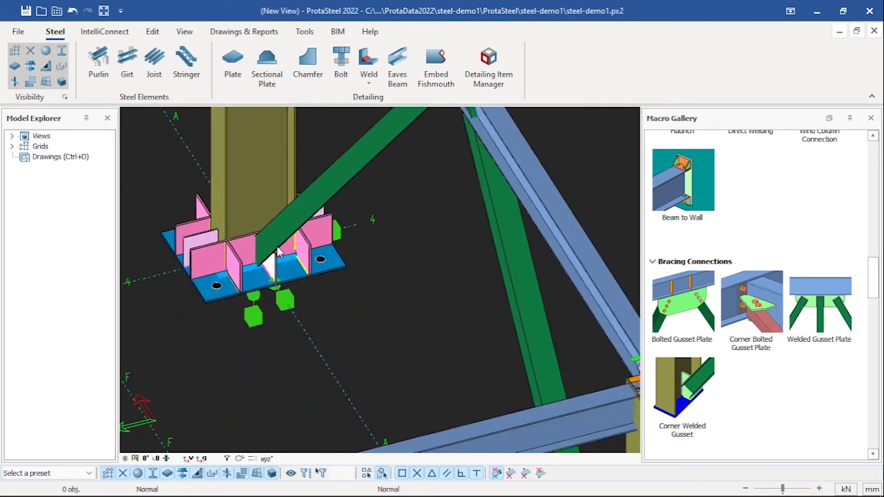
{"action": "middle_click_drag", "start_coordinate": [280, 249], "coordinate": [327, 297]}
{"action": "scroll", "coordinate": [328, 297], "scroll_direction": "up", "scroll_amount": 1}
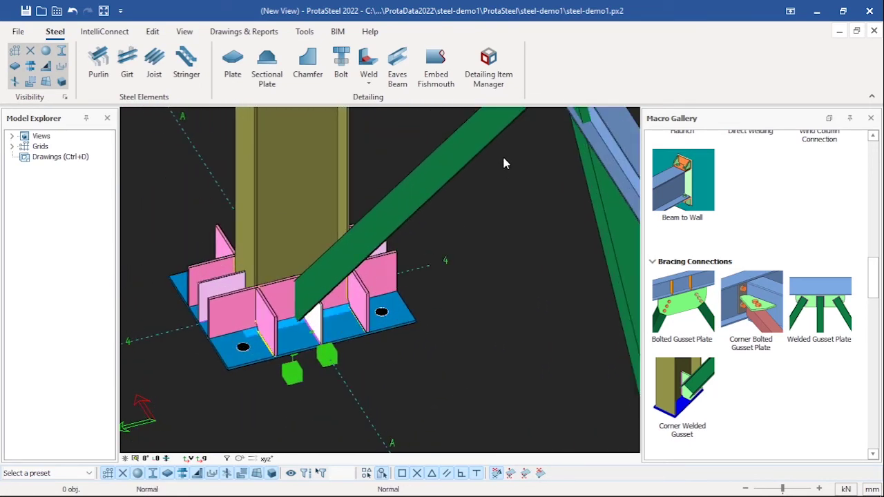
{"action": "left_click", "coordinate": [691, 328]}
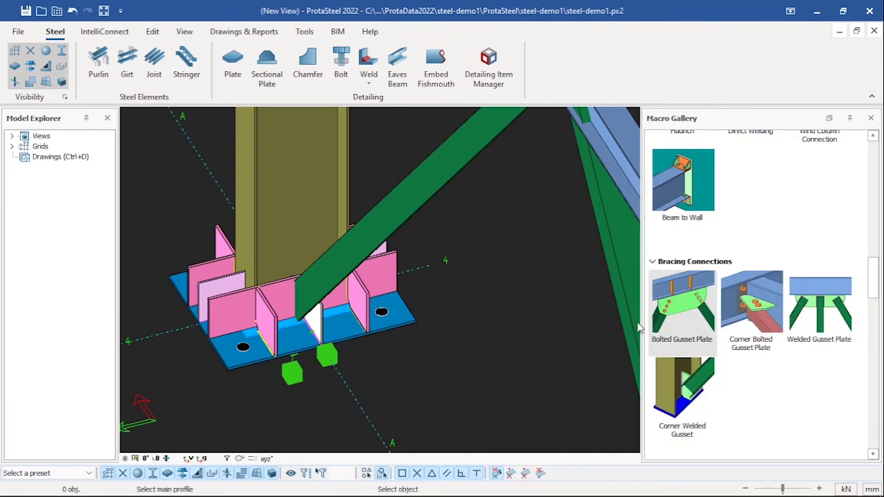
{"action": "left_click", "coordinate": [294, 213]}
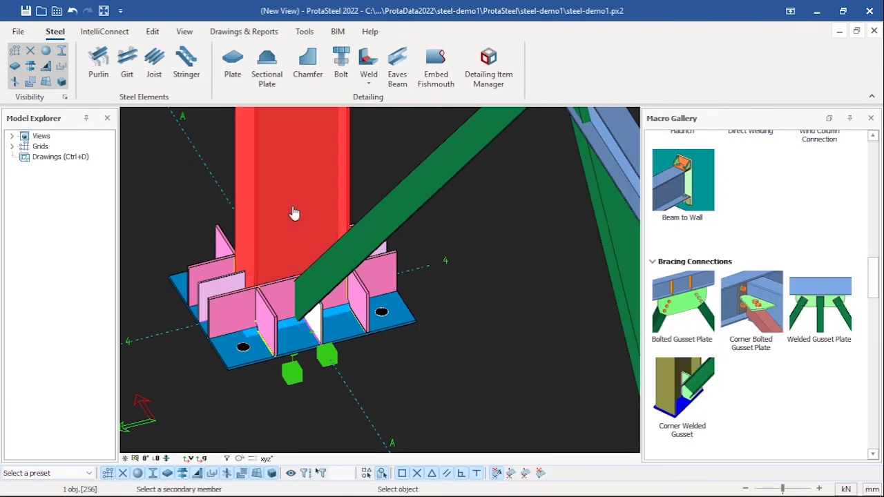
{"action": "left_click", "coordinate": [403, 216]}
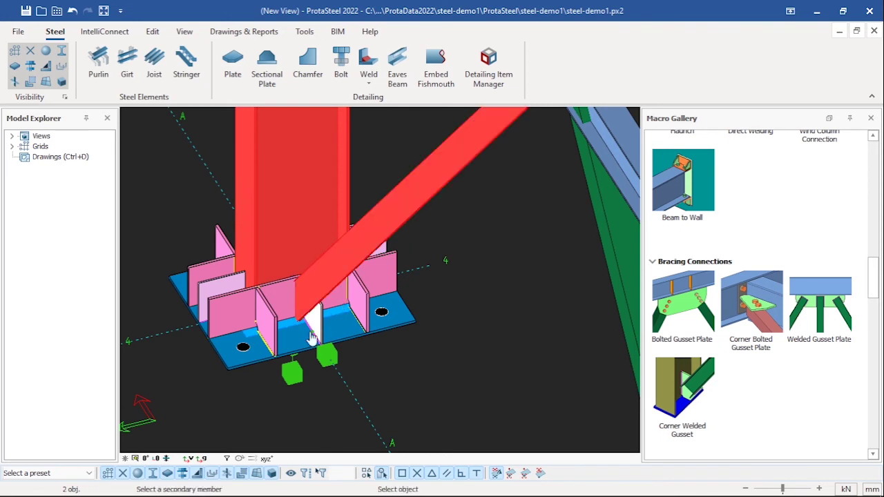
{"action": "right_click", "coordinate": [495, 285]}
- Examine the whole steel frame and the bolted splice plates on the column
{"action": "scroll", "coordinate": [314, 331], "scroll_direction": "up", "scroll_amount": 5}
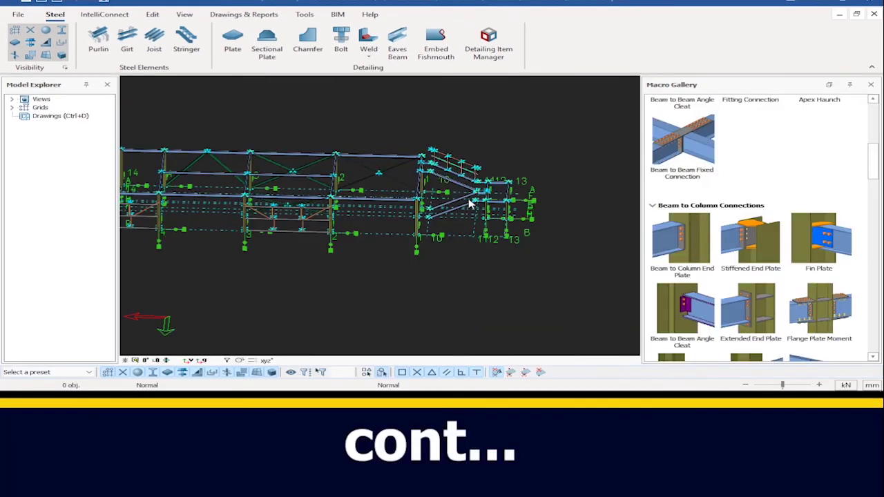
{"action": "scroll", "coordinate": [469, 203], "scroll_direction": "down", "scroll_amount": 5}
{"action": "scroll", "coordinate": [477, 207], "scroll_direction": "up", "scroll_amount": 2}
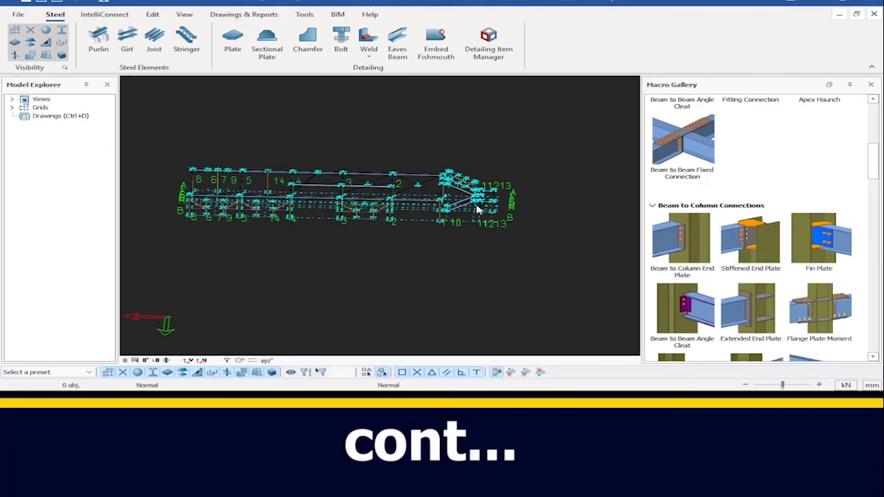
{"action": "scroll", "coordinate": [510, 219], "scroll_direction": "up", "scroll_amount": 4}
{"action": "middle_click_drag", "start_coordinate": [560, 235], "coordinate": [408, 223], "text": "ctrl"}
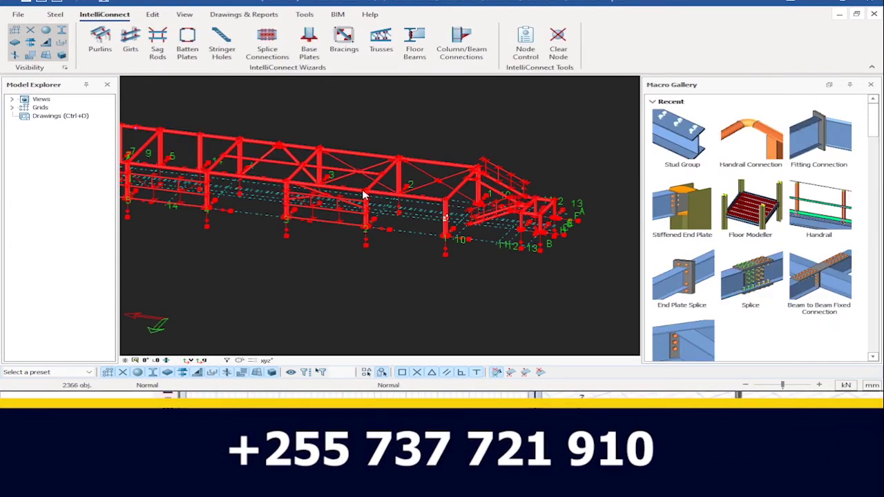
{"action": "scroll", "coordinate": [414, 201], "scroll_direction": "up", "scroll_amount": 5}
{"action": "scroll", "coordinate": [407, 204], "scroll_direction": "down", "scroll_amount": 4}
{"action": "middle_click_drag", "start_coordinate": [300, 218], "coordinate": [323, 210]}
{"action": "scroll", "coordinate": [608, 275], "scroll_direction": "up", "scroll_amount": 3}
{"action": "scroll", "coordinate": [467, 232], "scroll_direction": "up", "scroll_amount": 6}
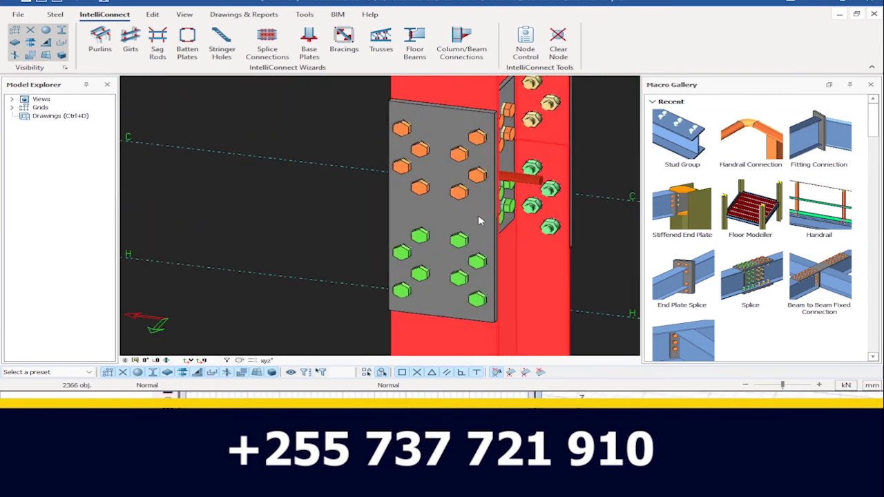
{"action": "scroll", "coordinate": [479, 218], "scroll_direction": "down", "scroll_amount": 4}
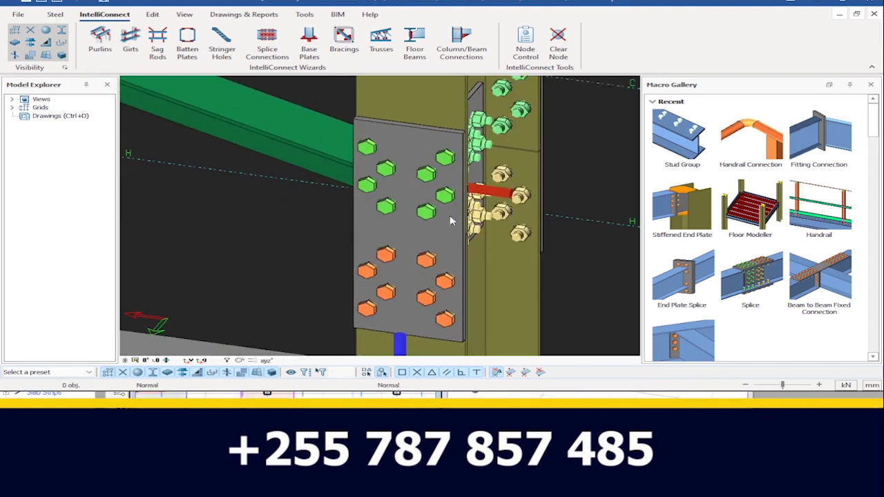
- Apply the Splice macro to the column segments meeting just below the brace, above the column base
{"action": "scroll", "coordinate": [451, 220], "scroll_direction": "down", "scroll_amount": 4}
{"action": "scroll", "coordinate": [449, 225], "scroll_direction": "down", "scroll_amount": 6}
{"action": "middle_click_drag", "start_coordinate": [306, 219], "coordinate": [505, 168]}
{"action": "scroll", "coordinate": [432, 203], "scroll_direction": "up", "scroll_amount": 4}
{"action": "left_click", "coordinate": [749, 277]}
{"action": "scroll", "coordinate": [359, 165], "scroll_direction": "up", "scroll_amount": 2}
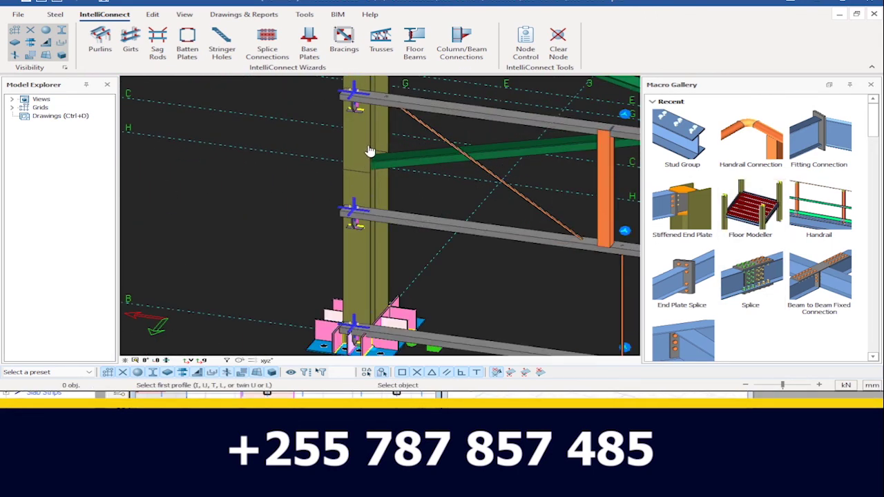
{"action": "scroll", "coordinate": [364, 173], "scroll_direction": "up", "scroll_amount": 6}
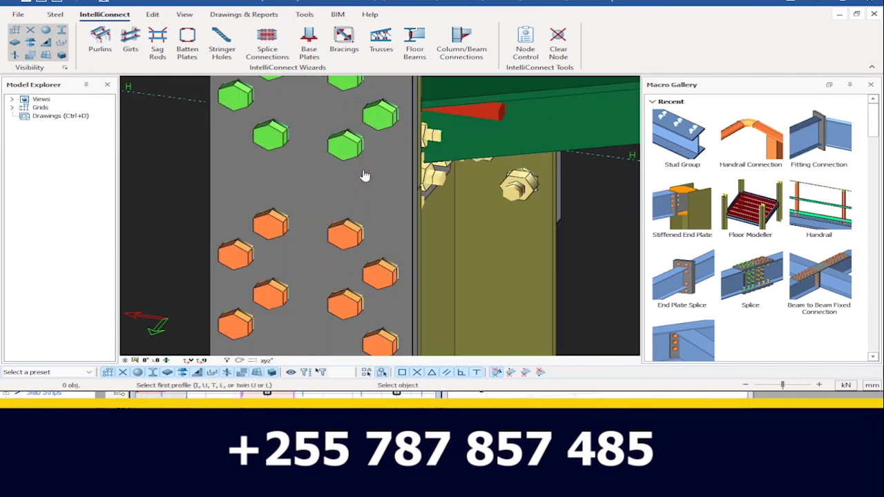
{"action": "scroll", "coordinate": [366, 176], "scroll_direction": "down", "scroll_amount": 2}
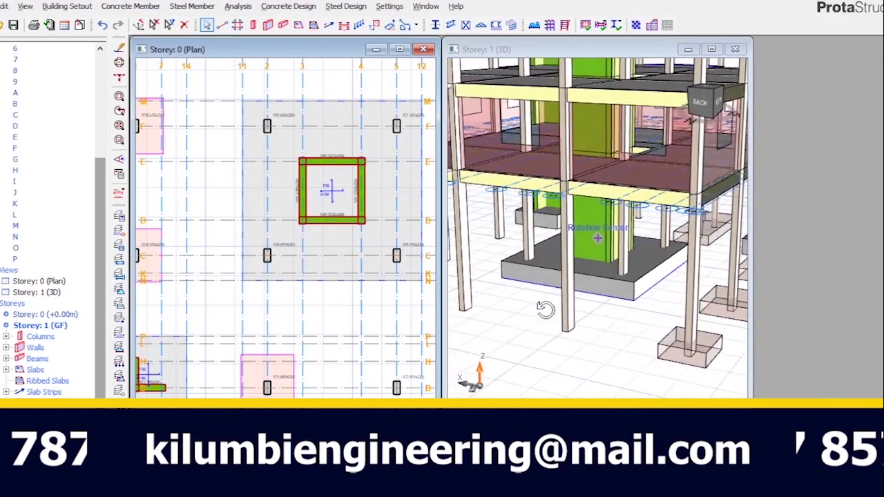
{"action": "mouse_move", "coordinate": [532, 310]}
{"action": "middle_mouse_down"}
{"action": "mouse_move", "coordinate": [629, 306]}
{"action": "mouse_move", "coordinate": [550, 315]}
{"action": "mouse_move", "coordinate": [573, 323]}
{"action": "mouse_move", "coordinate": [535, 328]}
{"action": "mouse_move", "coordinate": [548, 319]}
{"action": "middle_mouse_up"}
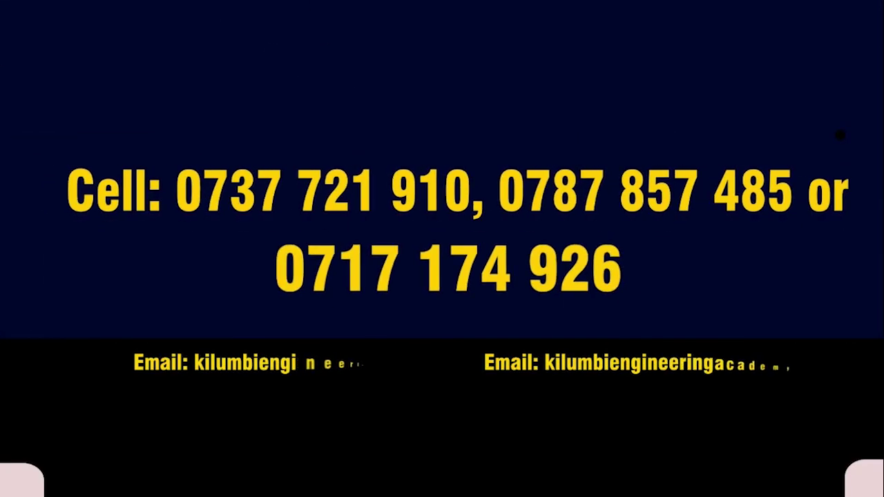